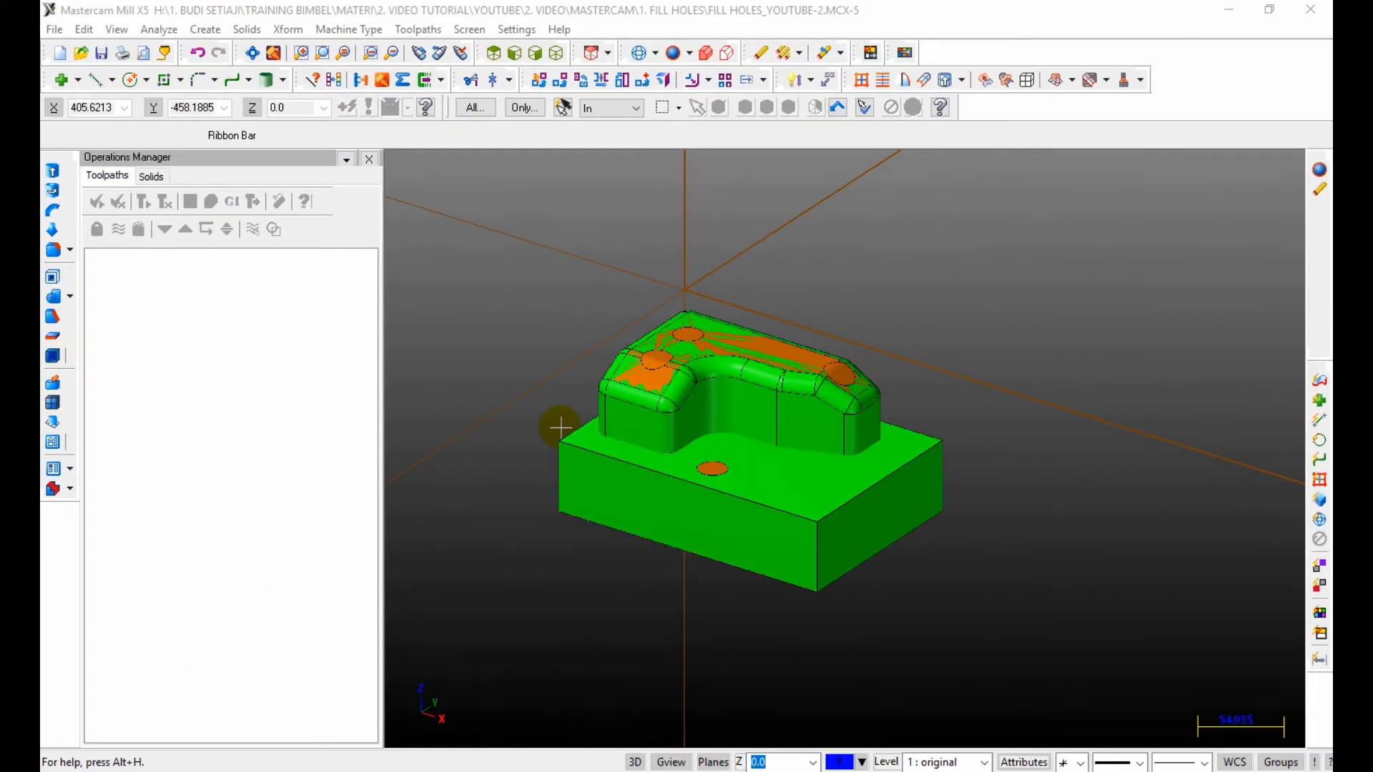
Step: Analyze the positions of the raised core's rear top corner and the base block's front upper corner
scroll(708, 433, "up", 3)
scroll(716, 438, "up", 1)
middle_click_drag(716, 409, 1048, 419)
scroll(993, 501, "down", 5)
scroll(989, 600, "up", 5)
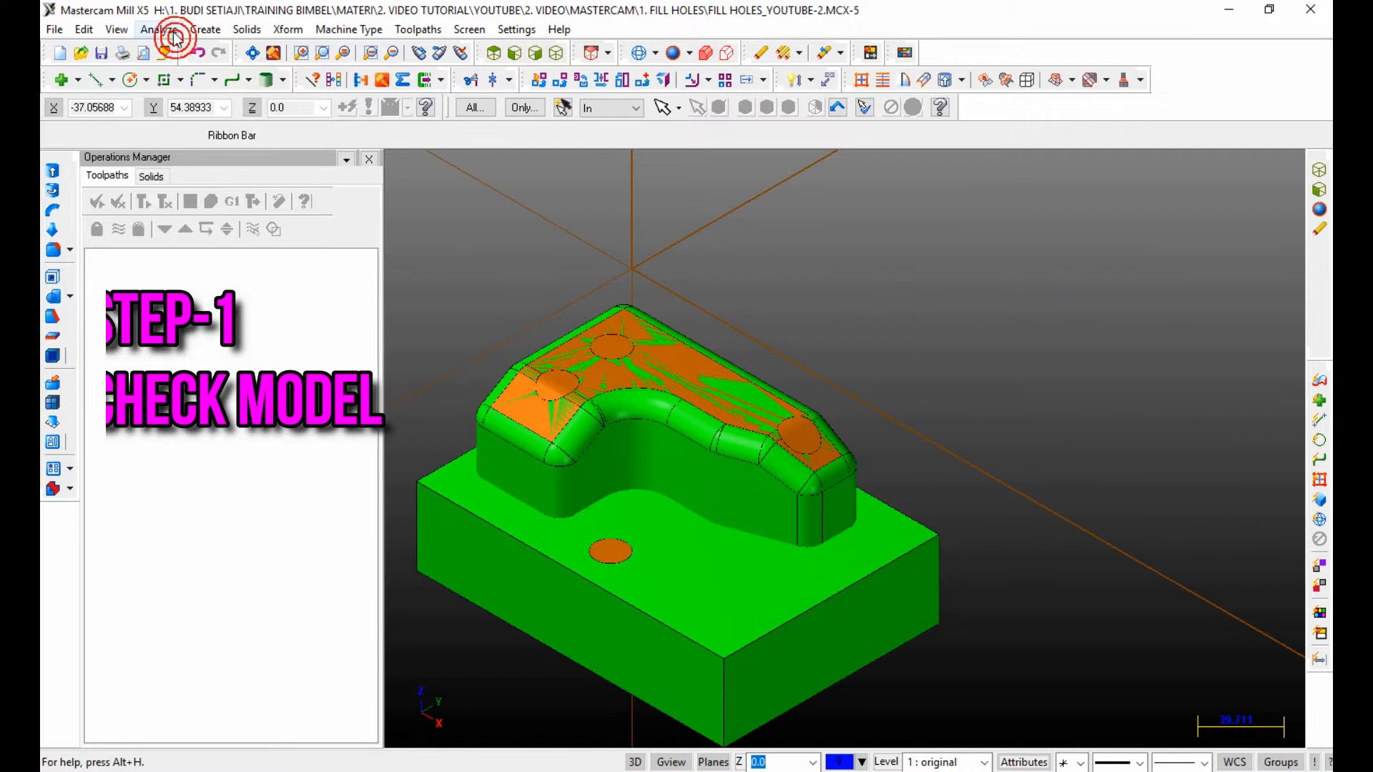
left_click(169, 30)
left_click(179, 72)
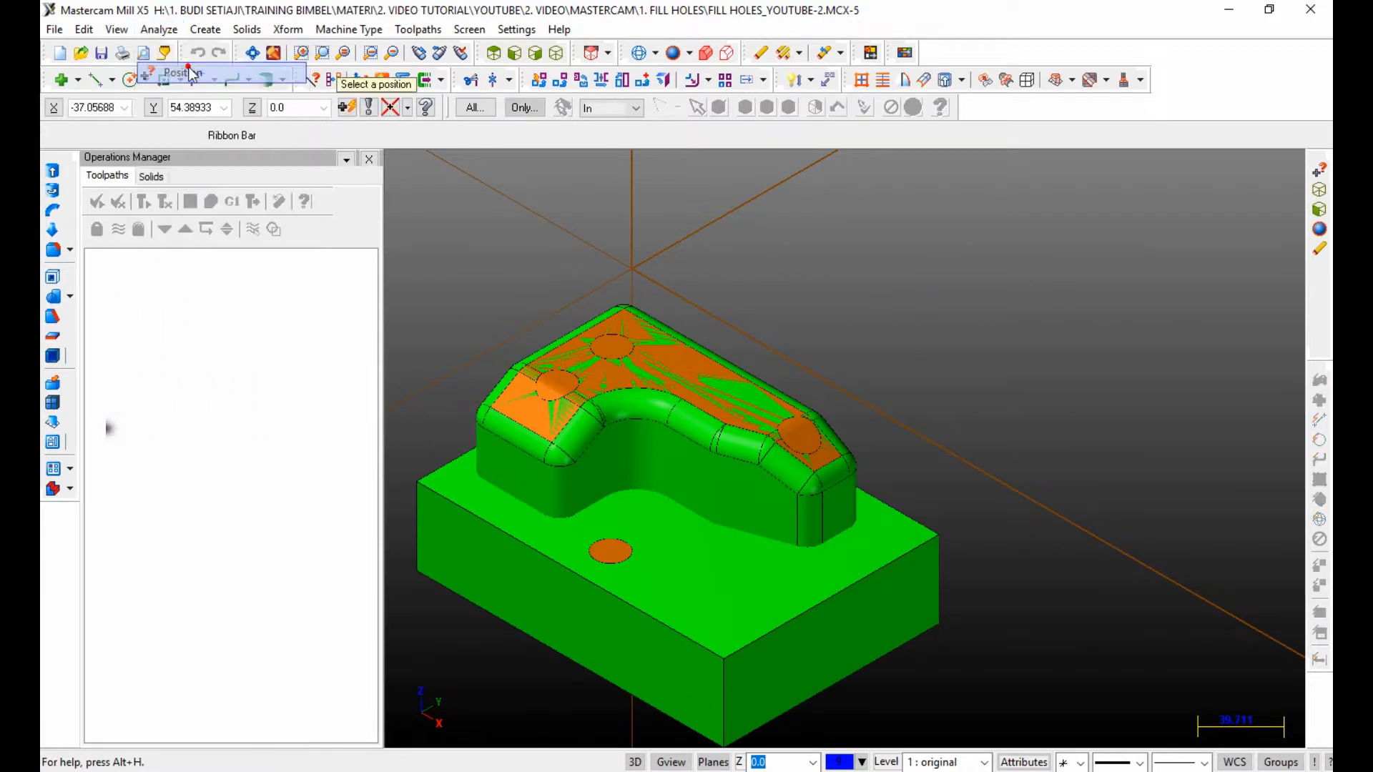
scroll(583, 320, "up", 3)
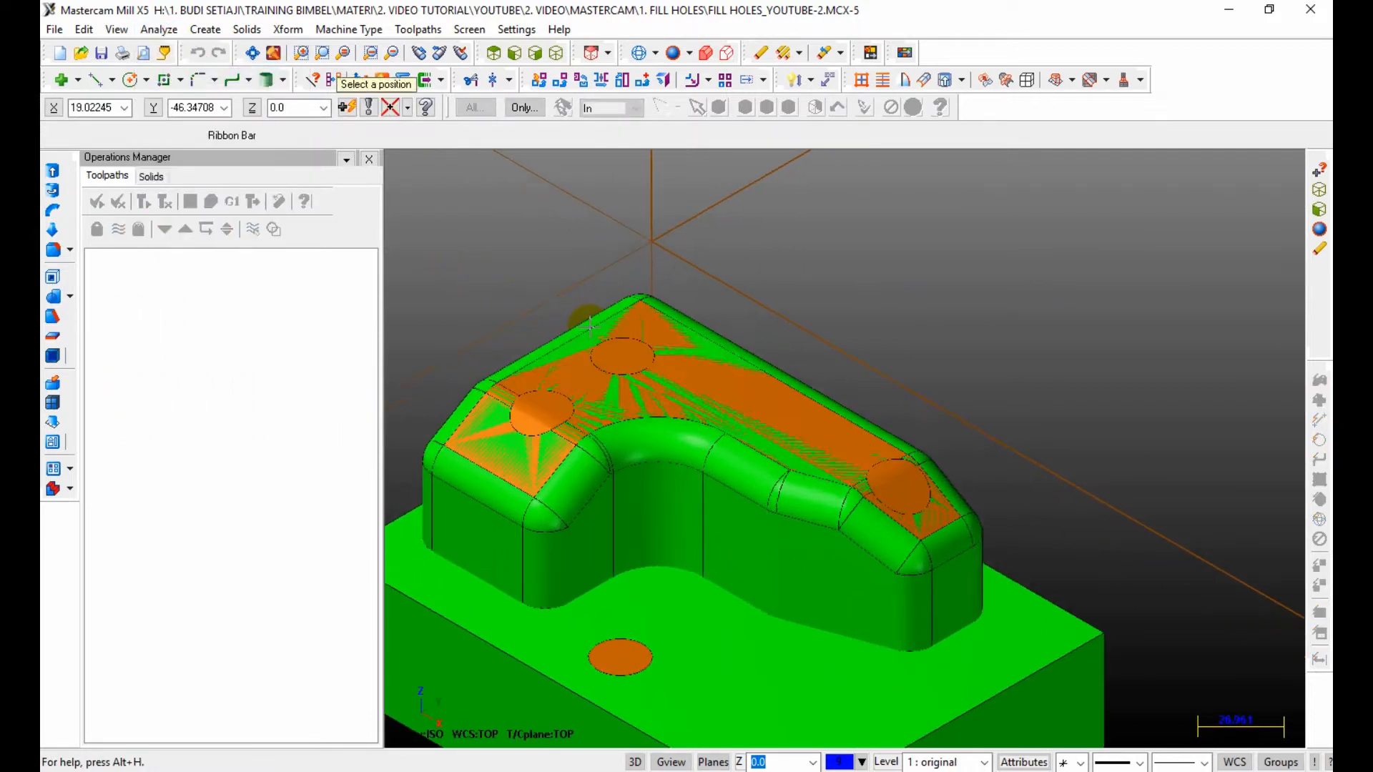
left_click(642, 298)
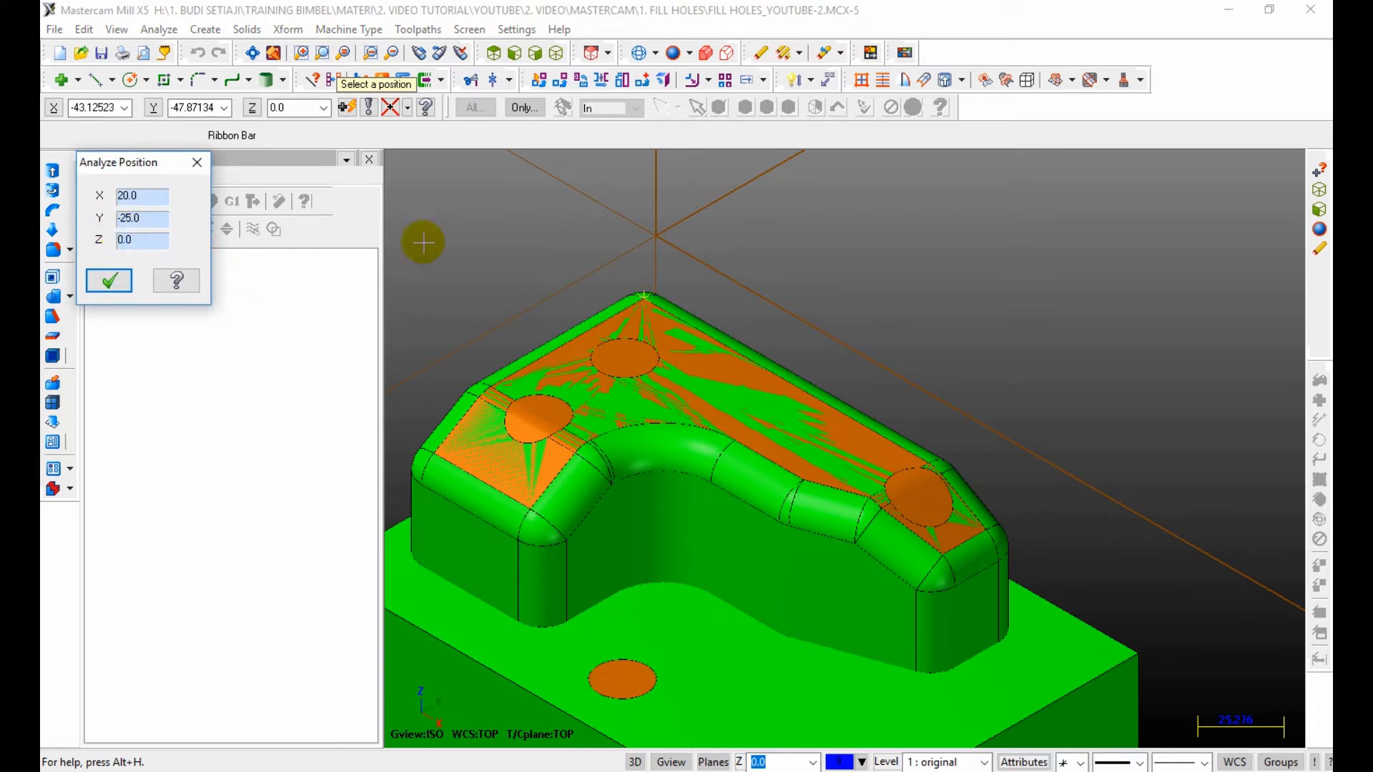
scroll(527, 245, "down", 3)
left_click(718, 666)
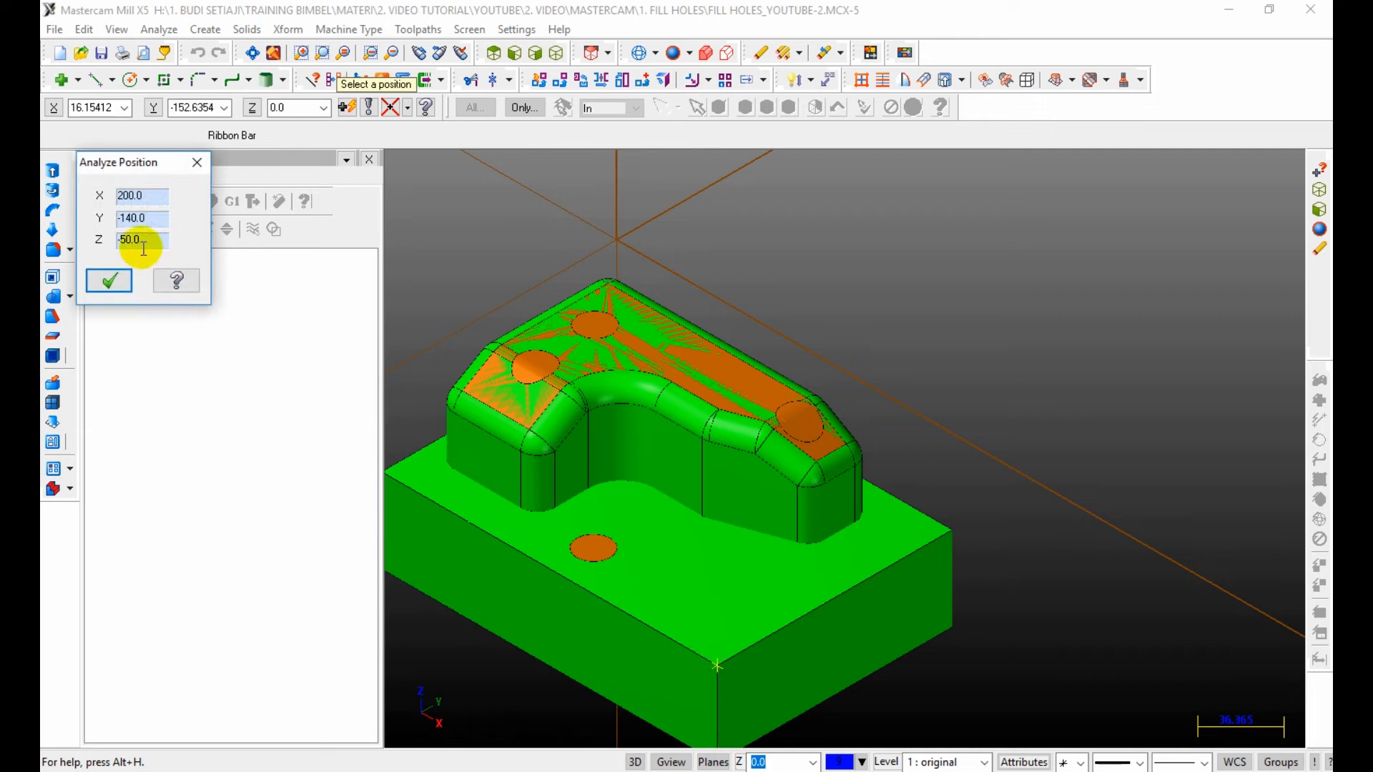
left_click(194, 163)
Step: Measure the distance from the end of the core's rounded lower corner on the short side to the nearest base corner
scroll(874, 282, "down", 3)
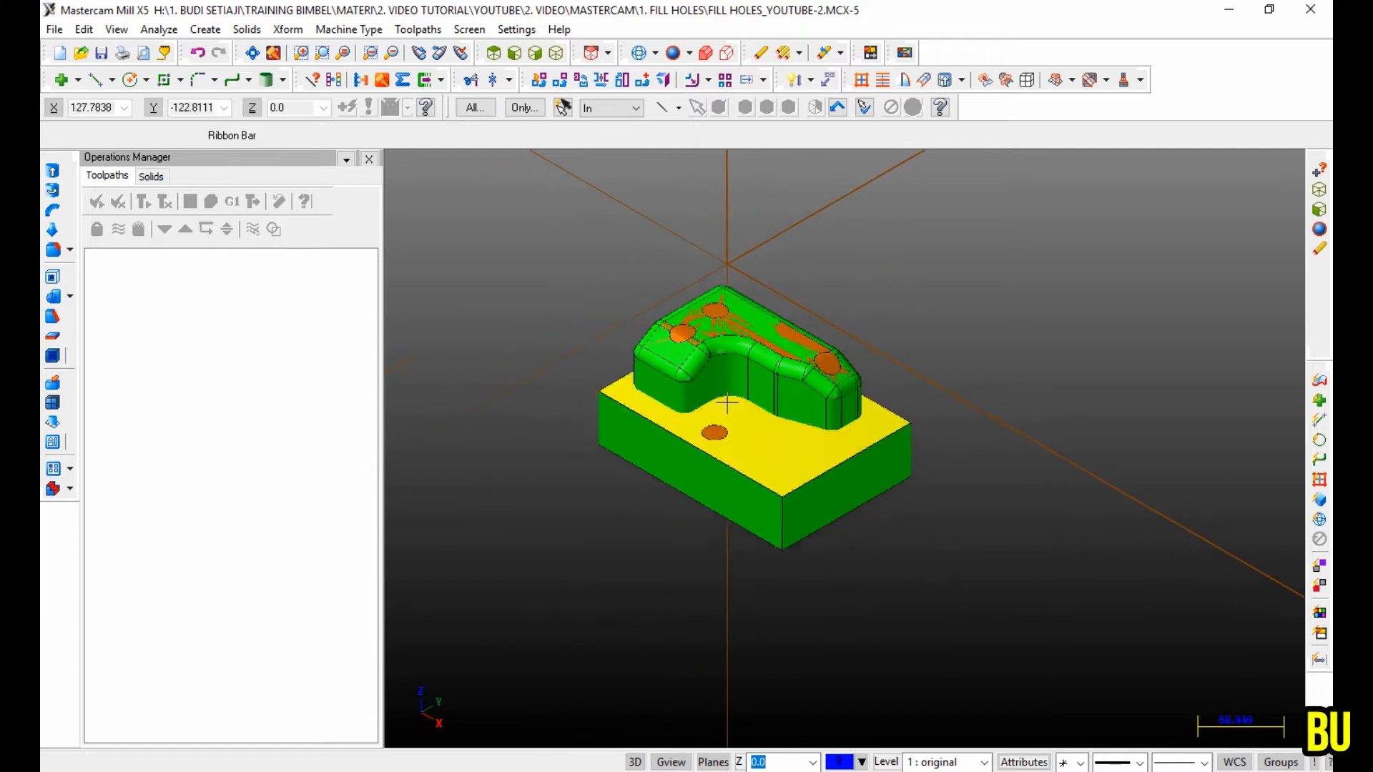
scroll(700, 445, "up", 1)
middle_click_drag(785, 445, 557, 449)
left_click(608, 491)
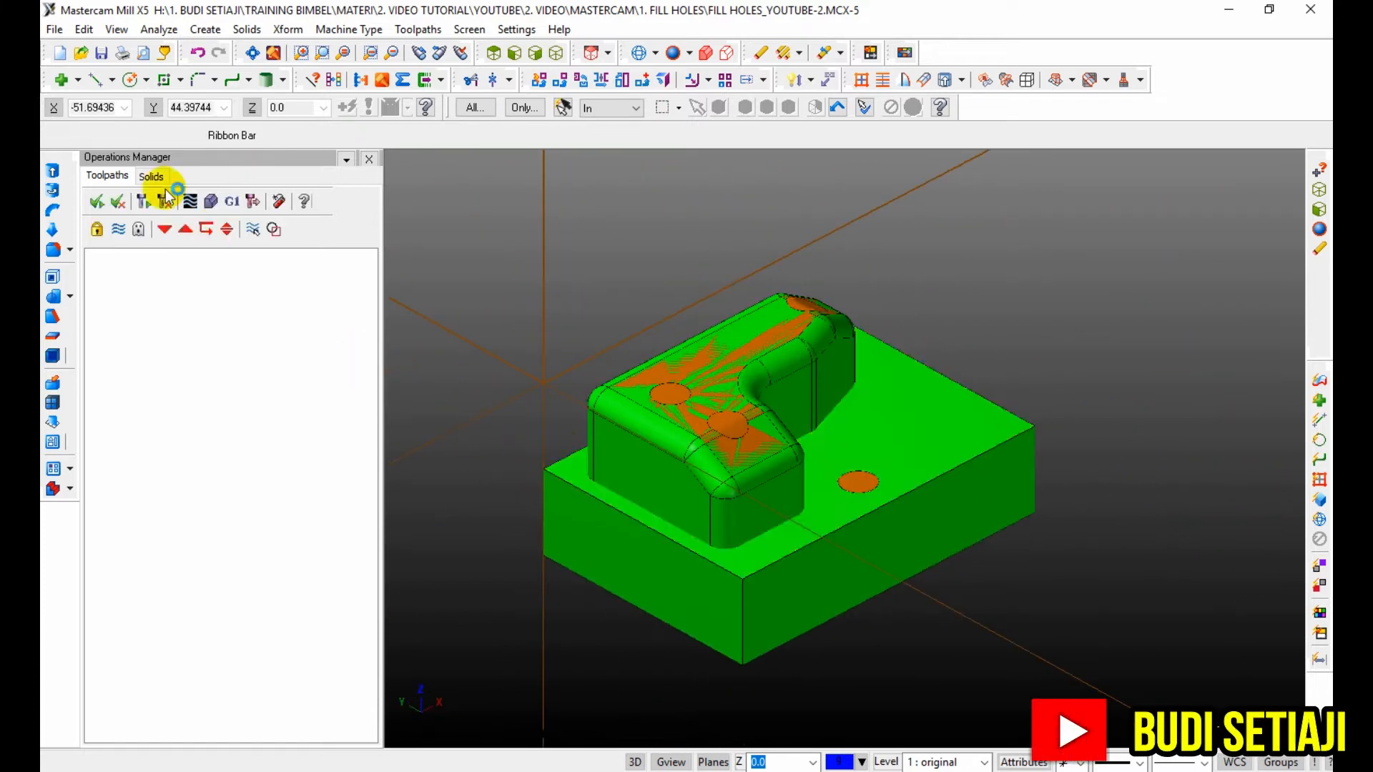
left_click(158, 29)
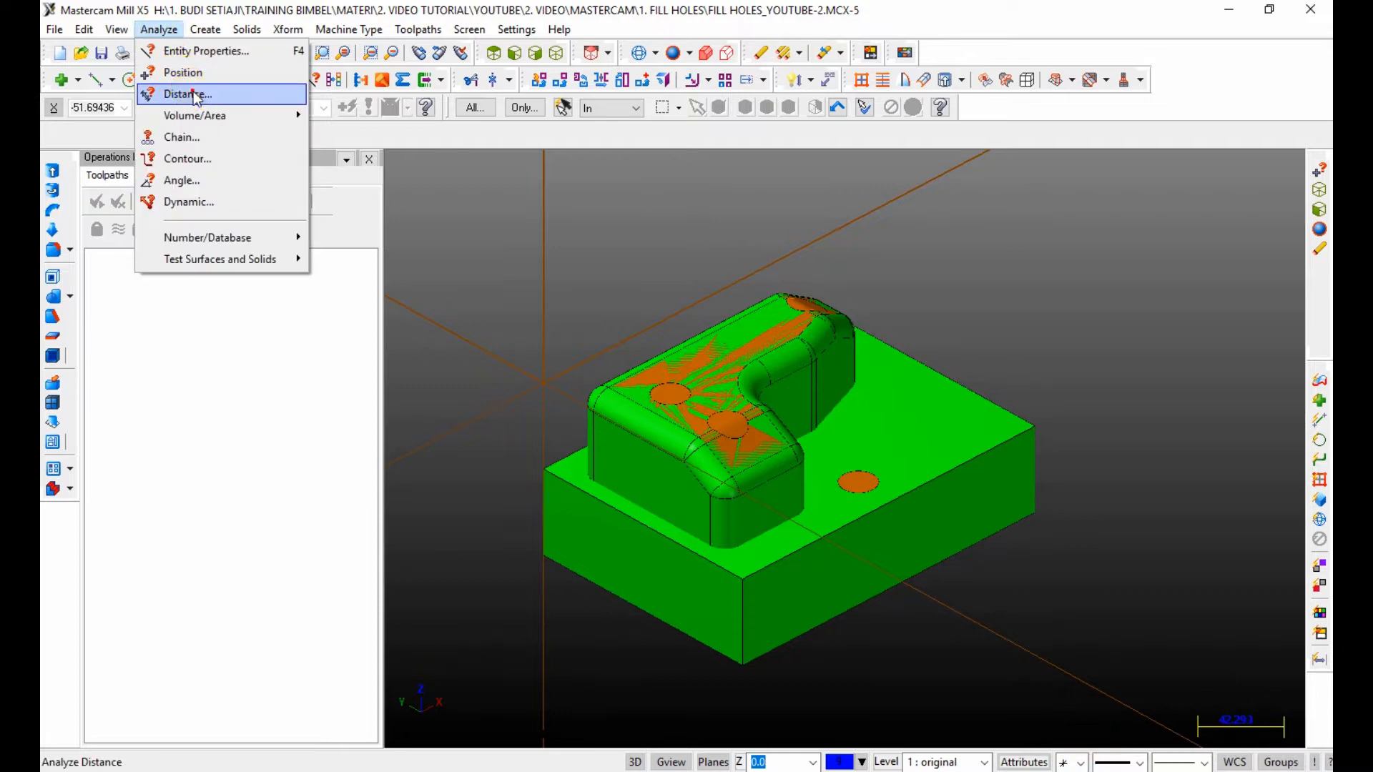
left_click(192, 93)
left_click(598, 488)
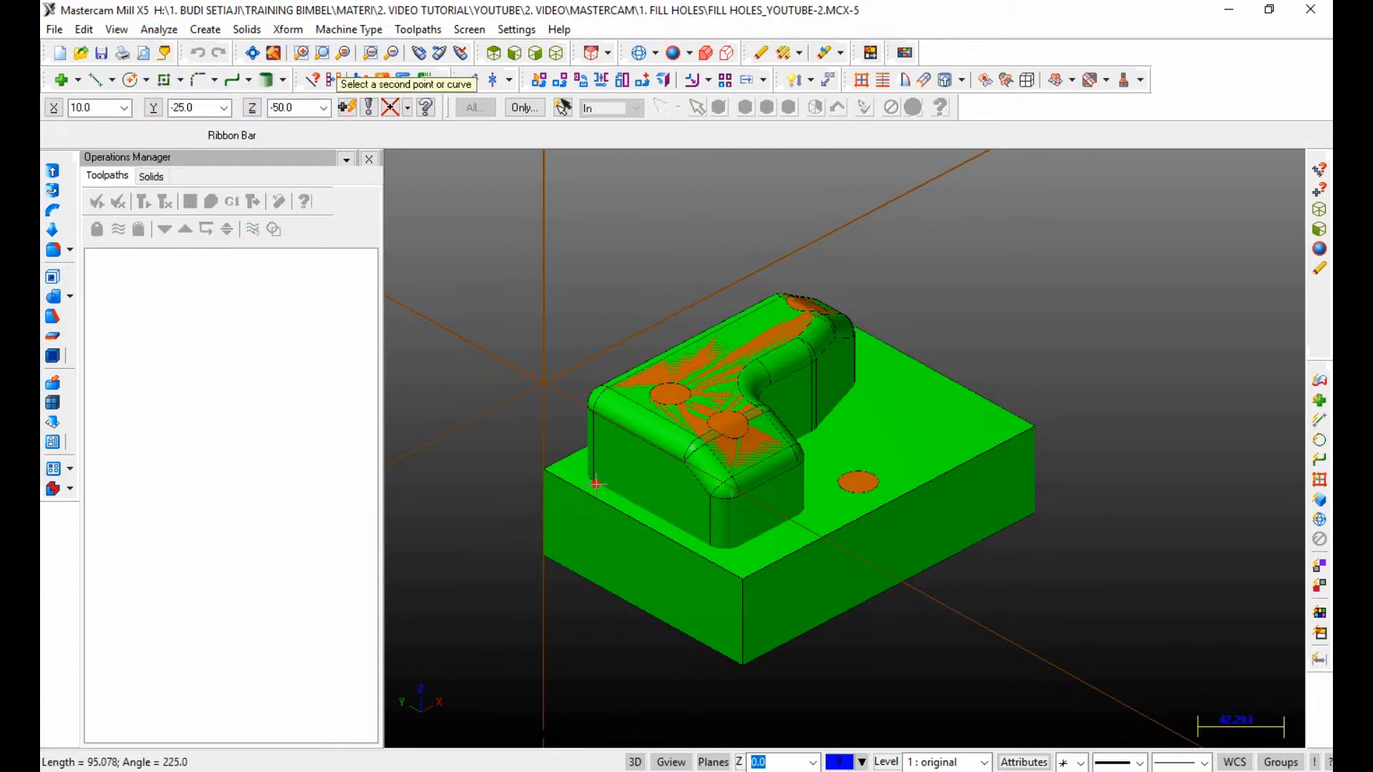
scroll(586, 488, "up", 4)
scroll(586, 489, "up", 3)
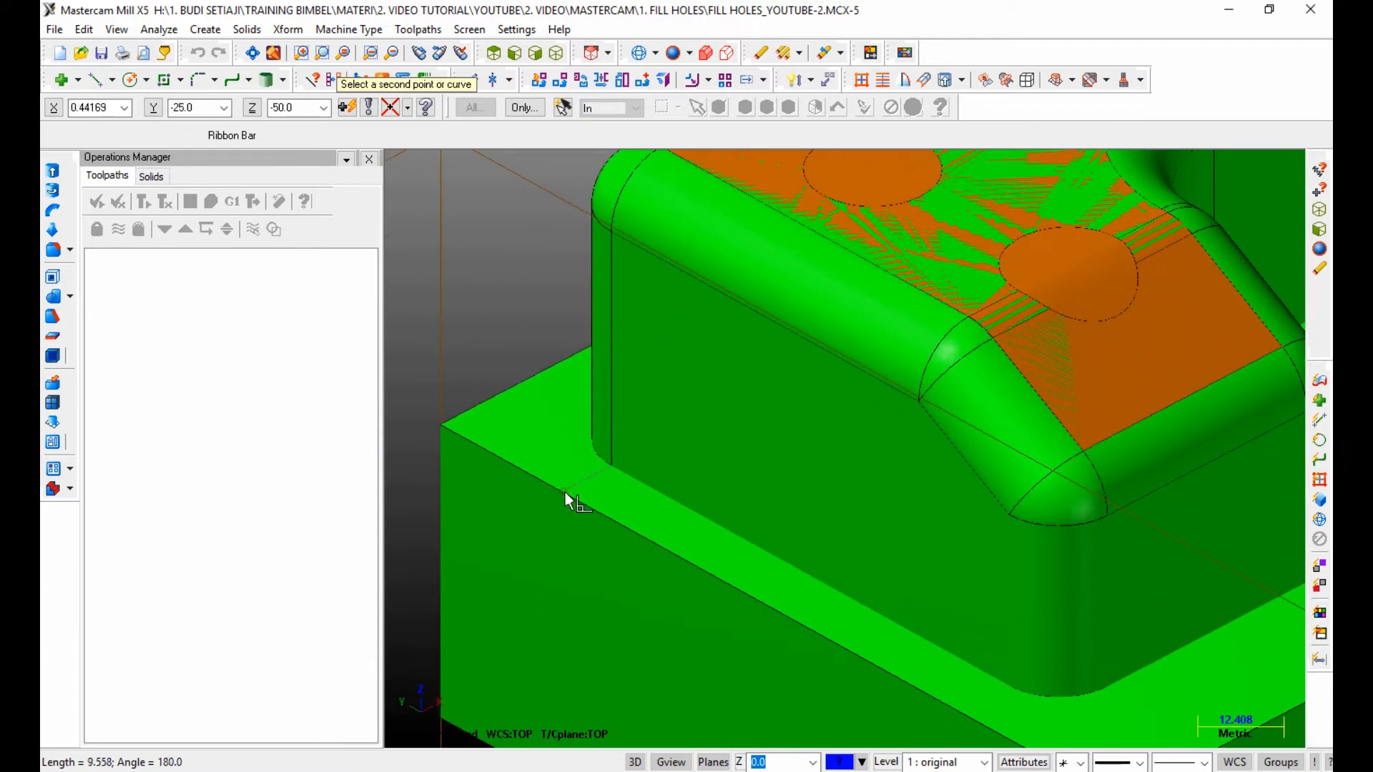
left_click(441, 422)
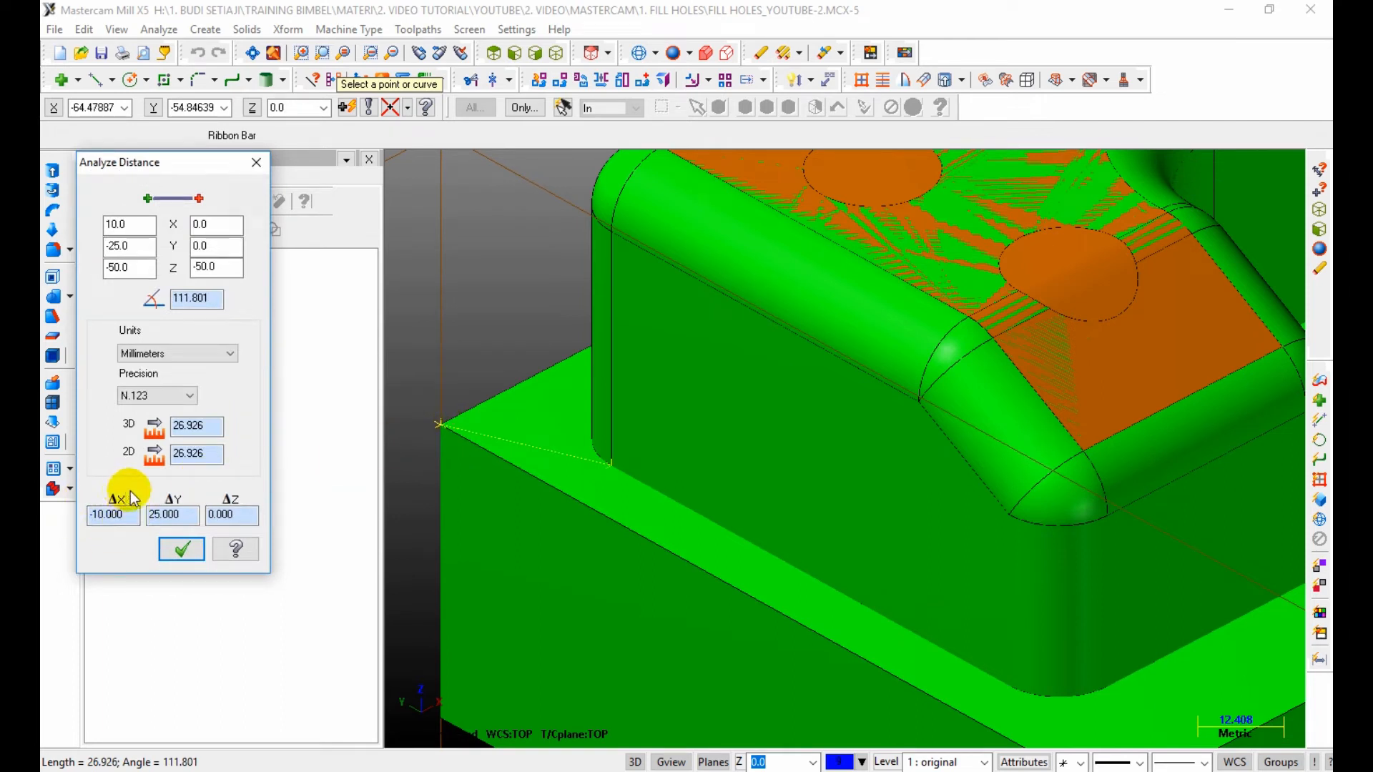
Step: Measure the distance from the other end of the core's rounded lower corner to the same base corner
scroll(599, 432, "down", 2)
middle_click_drag(600, 437, 611, 545)
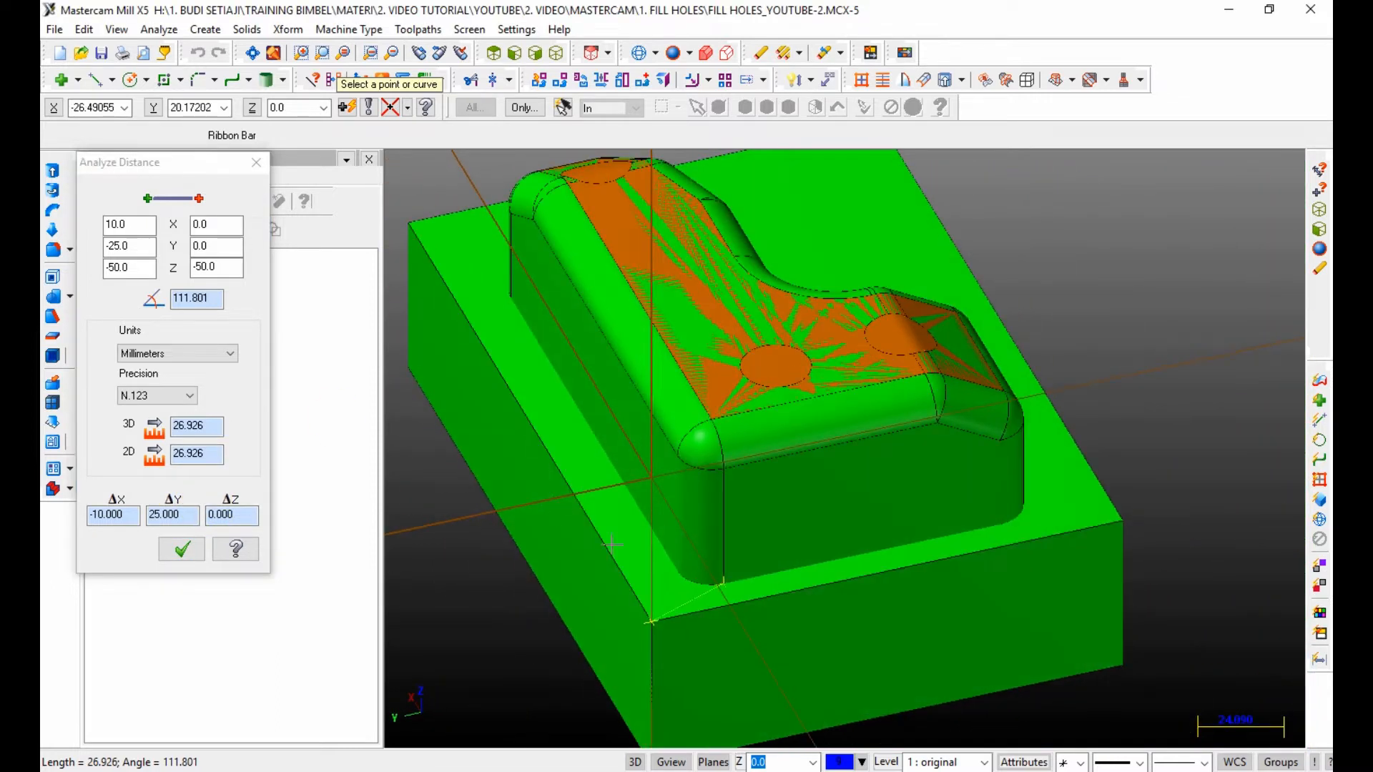
scroll(672, 569, "up", 3)
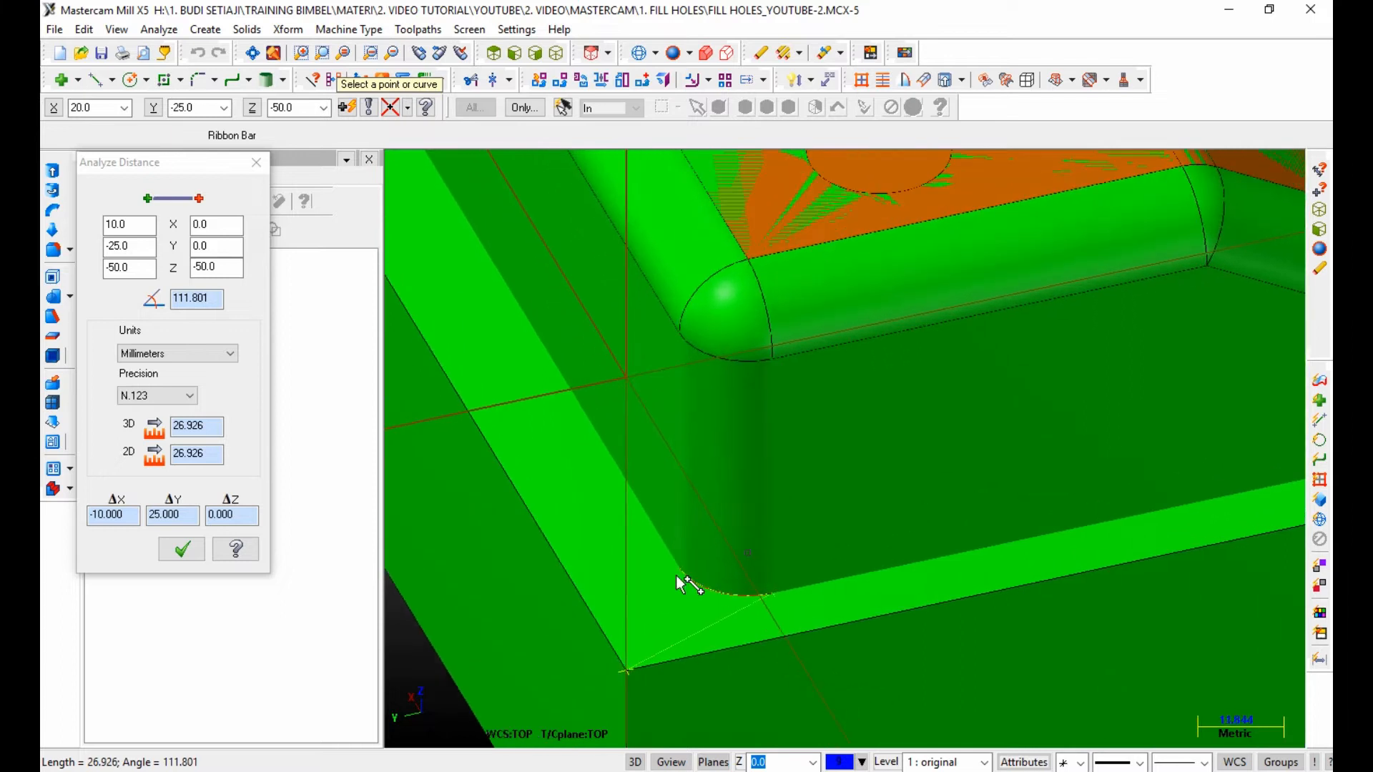
left_click(681, 573)
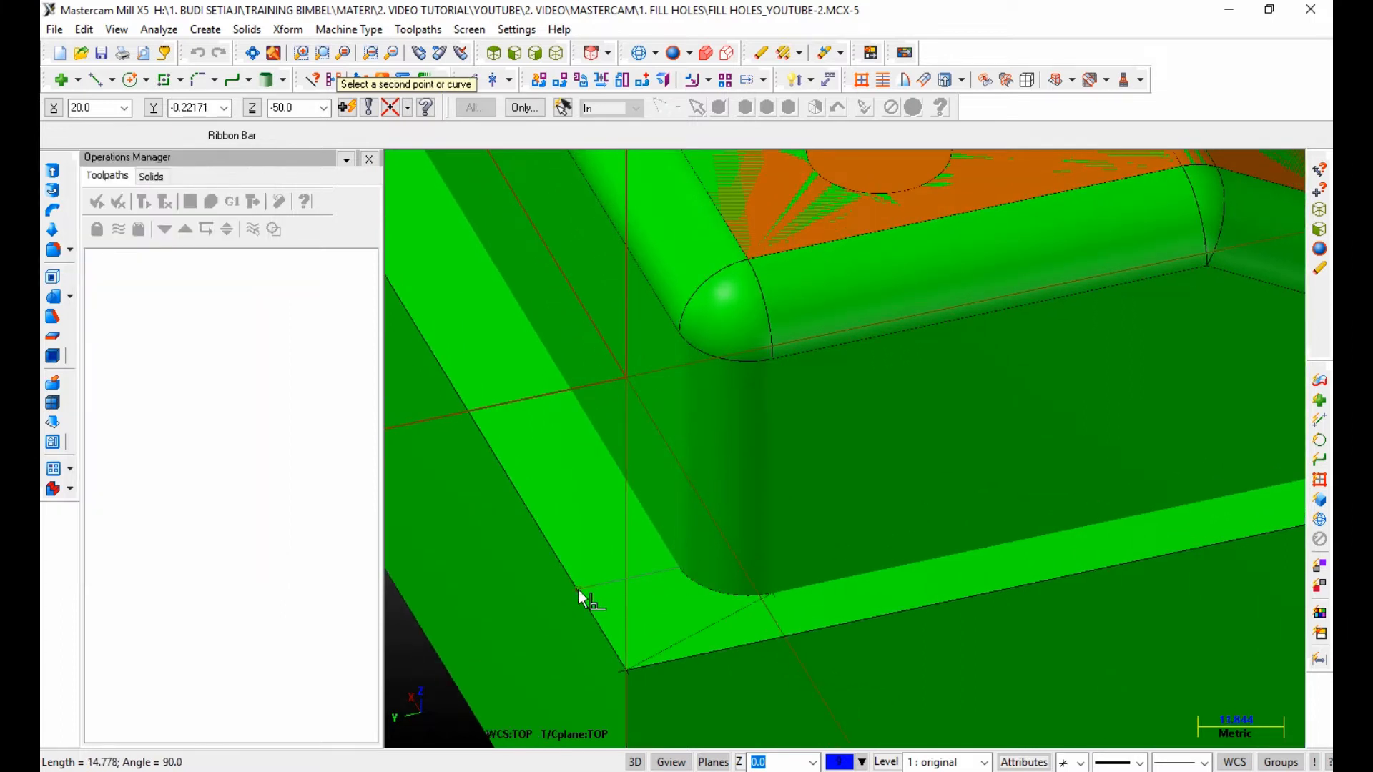
left_click(628, 671)
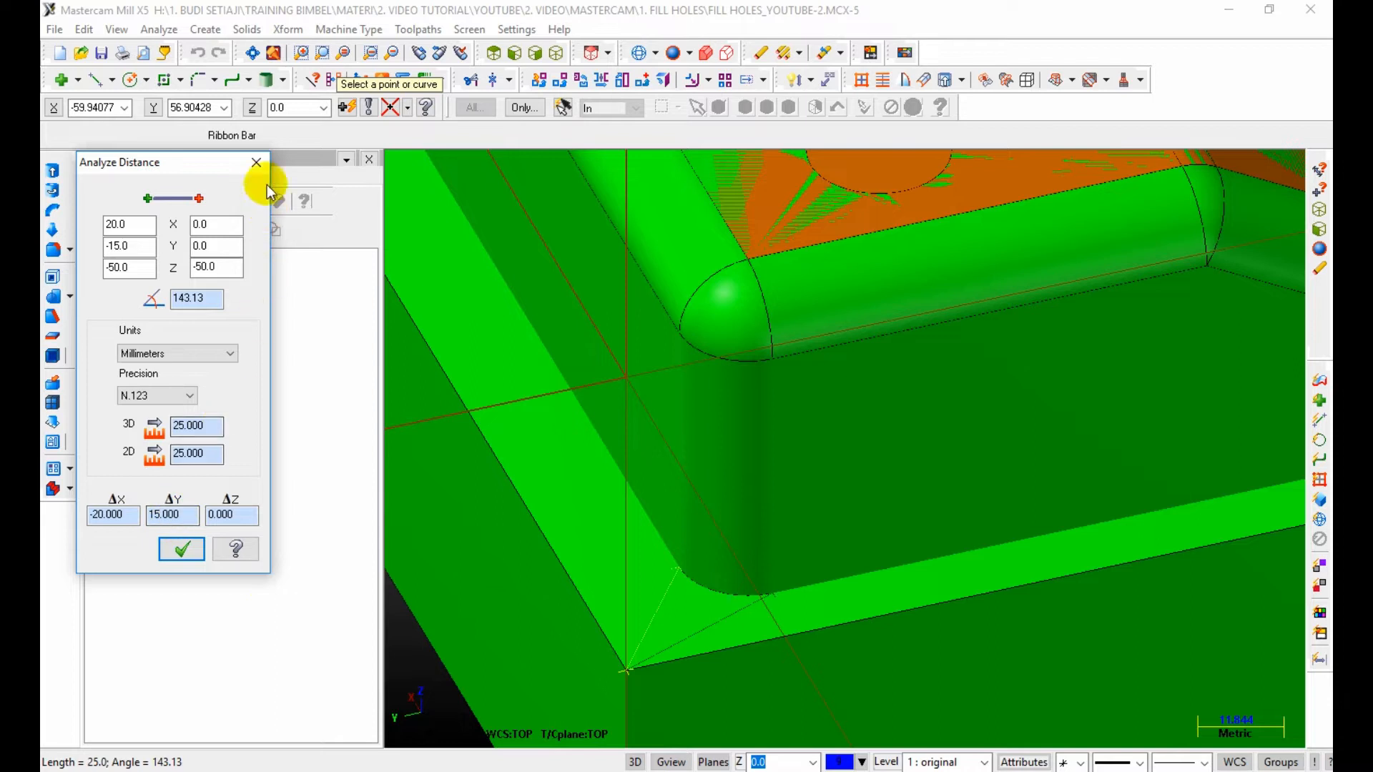
left_click(256, 162)
Step: Analyze the radius of the raised core's concave side wall with Analyze Dynamic
scroll(647, 350, "down", 5)
middle_click_drag(647, 350, 1012, 392)
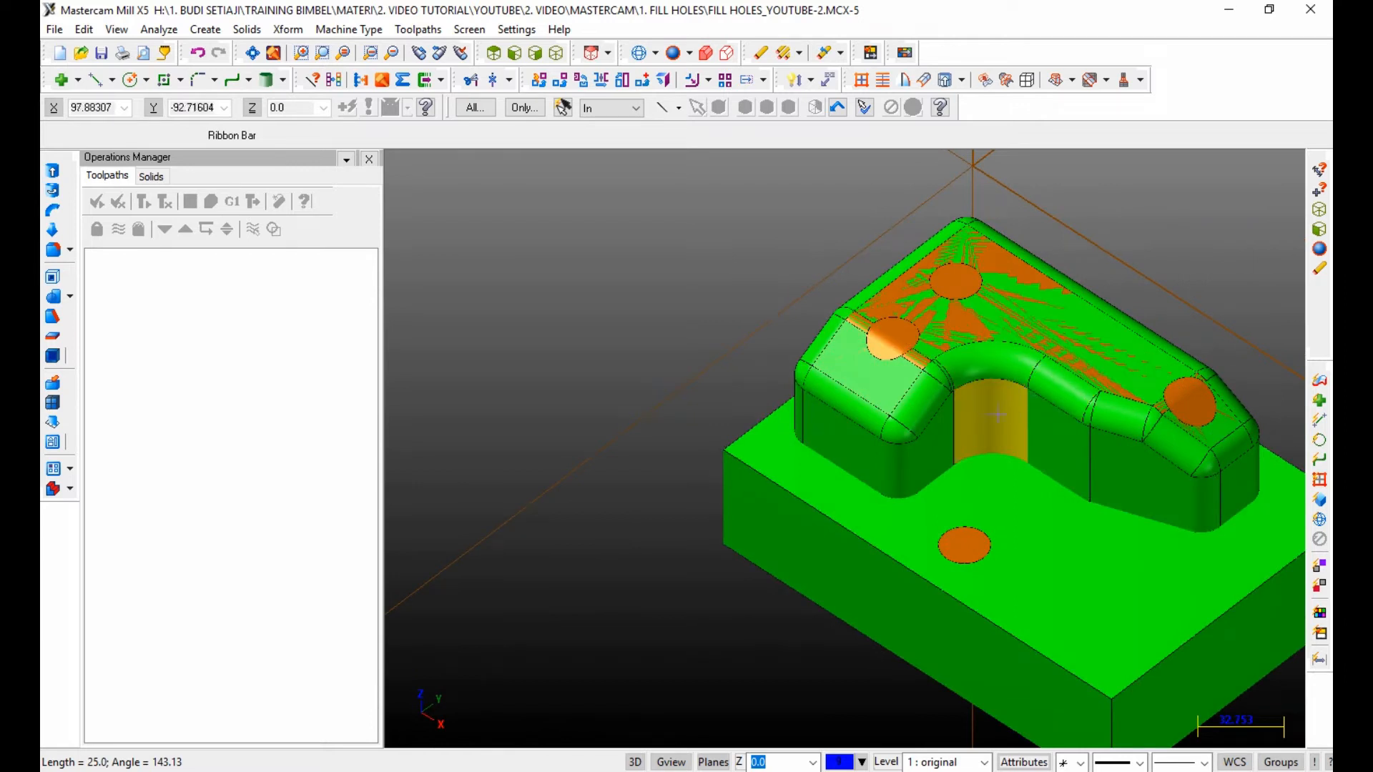
mouse_move(994, 413)
middle_mouse_down()
mouse_move(560, 403)
mouse_move(1177, 396)
mouse_move(1014, 403)
middle_mouse_up()
scroll(1013, 403, "up", 5)
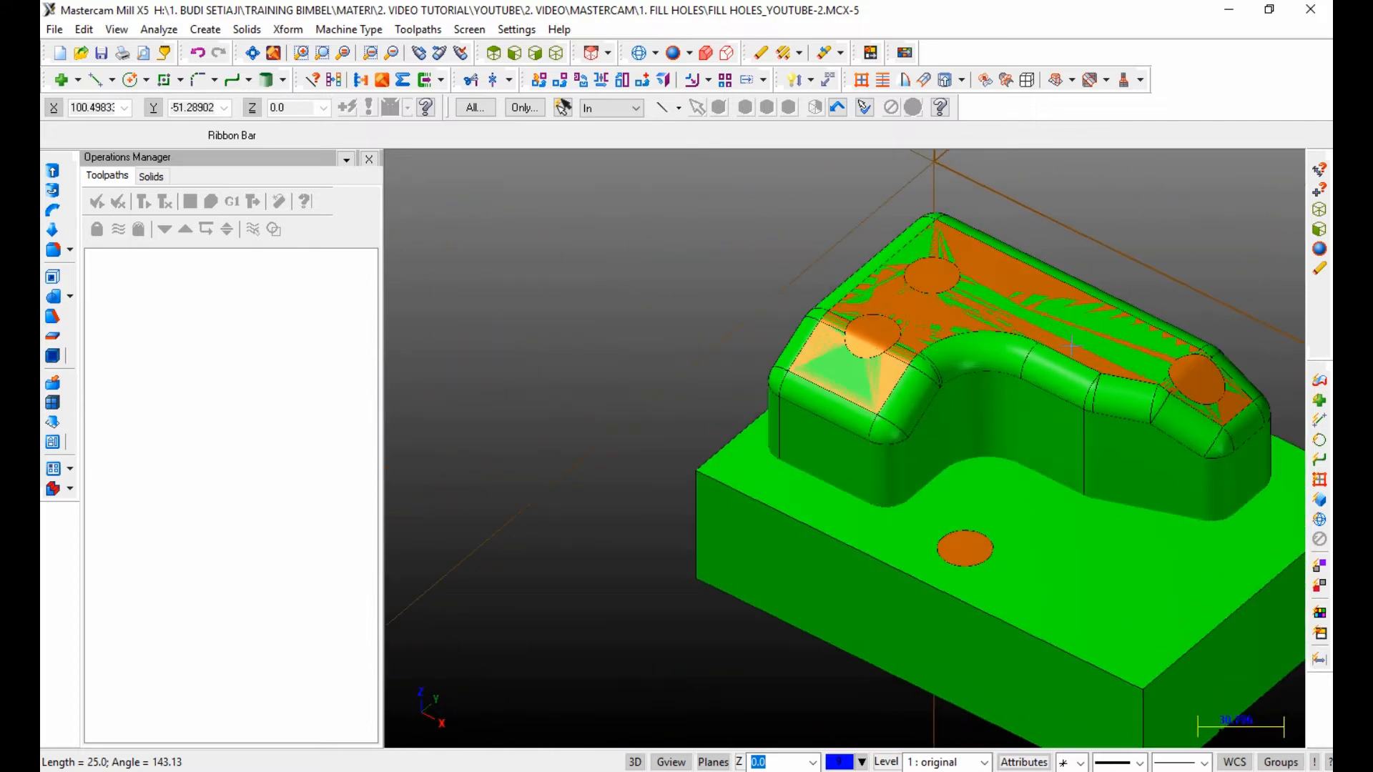
left_click(158, 30)
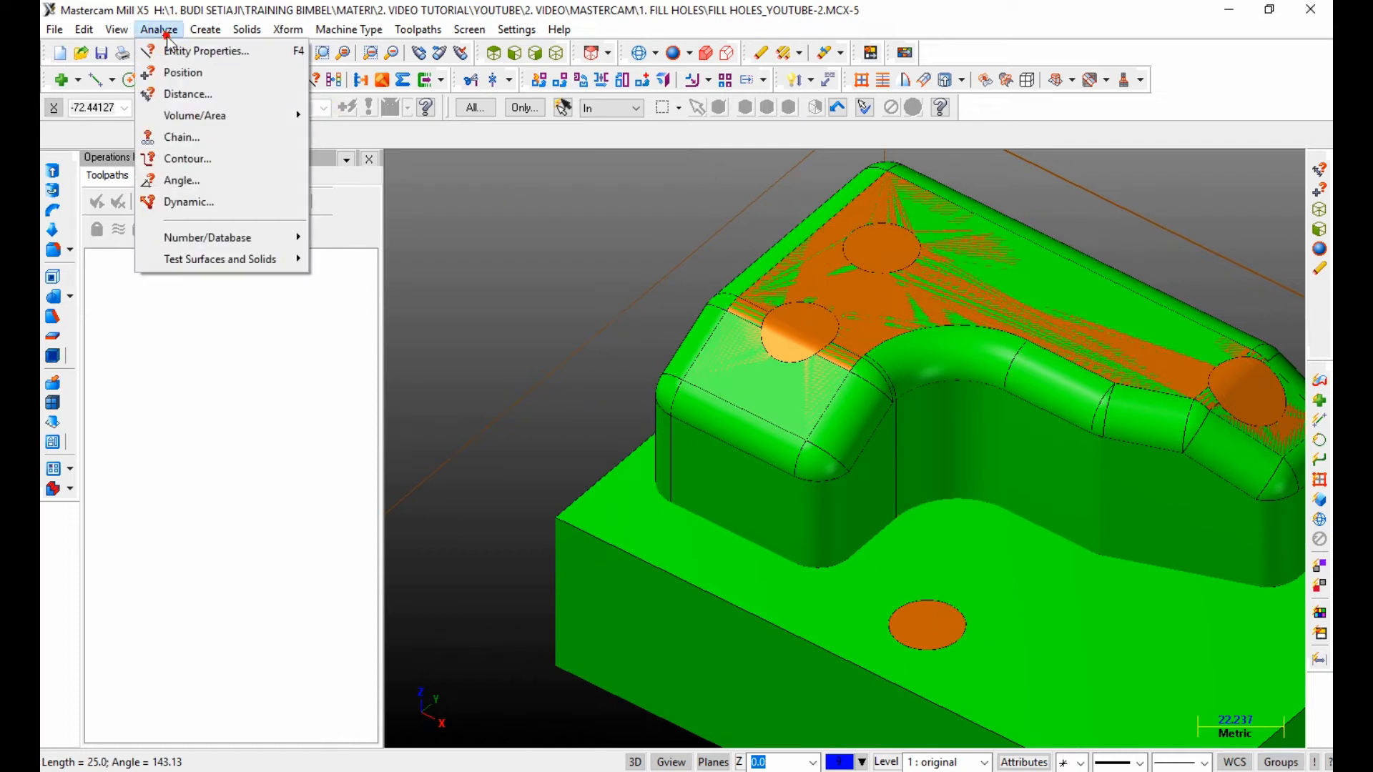
left_click(230, 206)
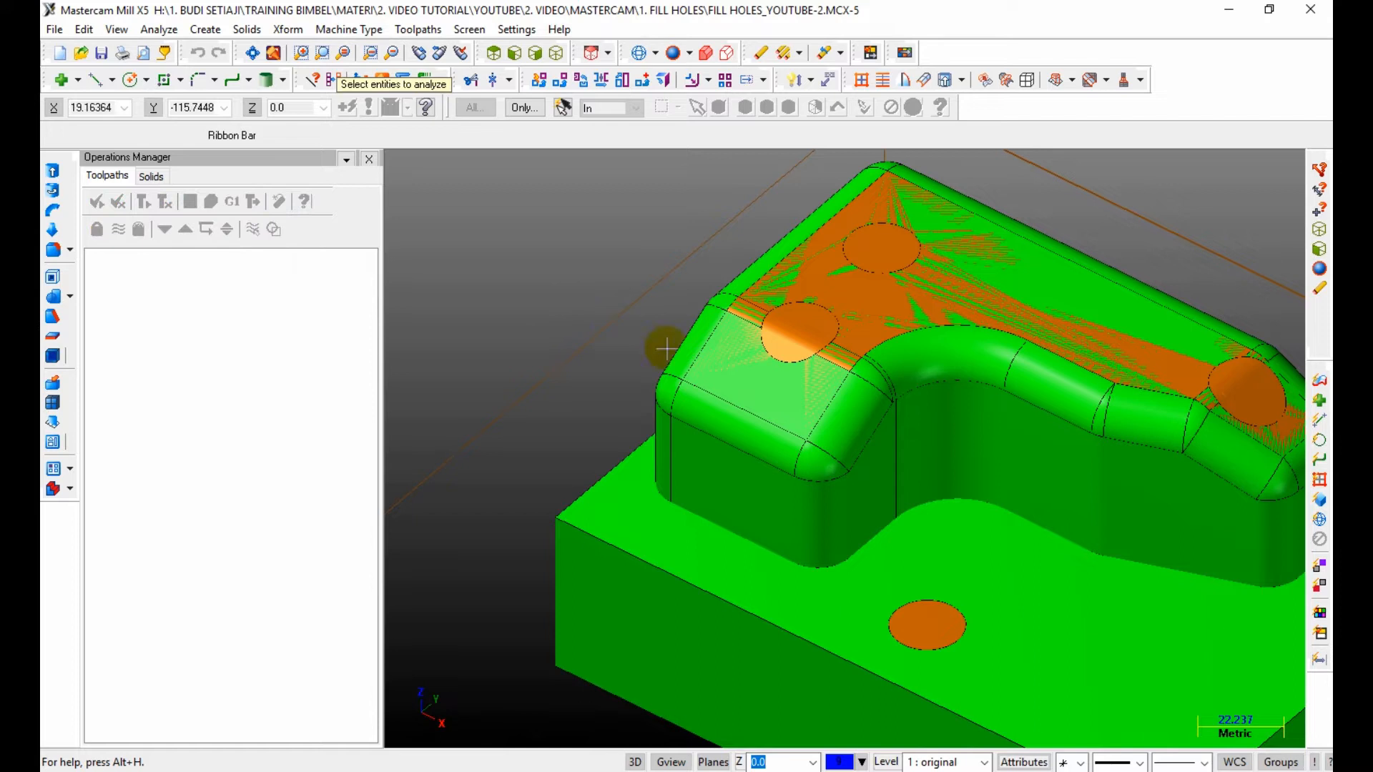
left_click(911, 435)
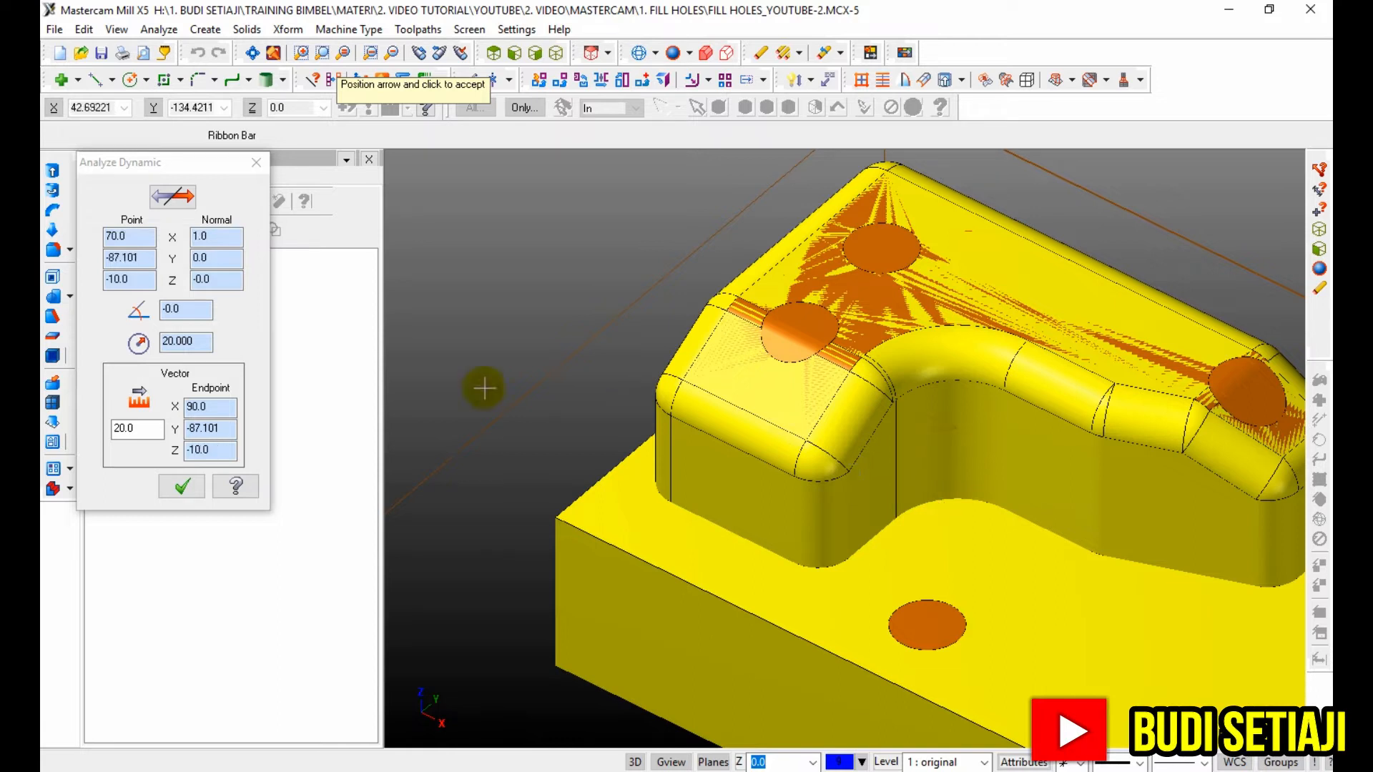
left_click(201, 342)
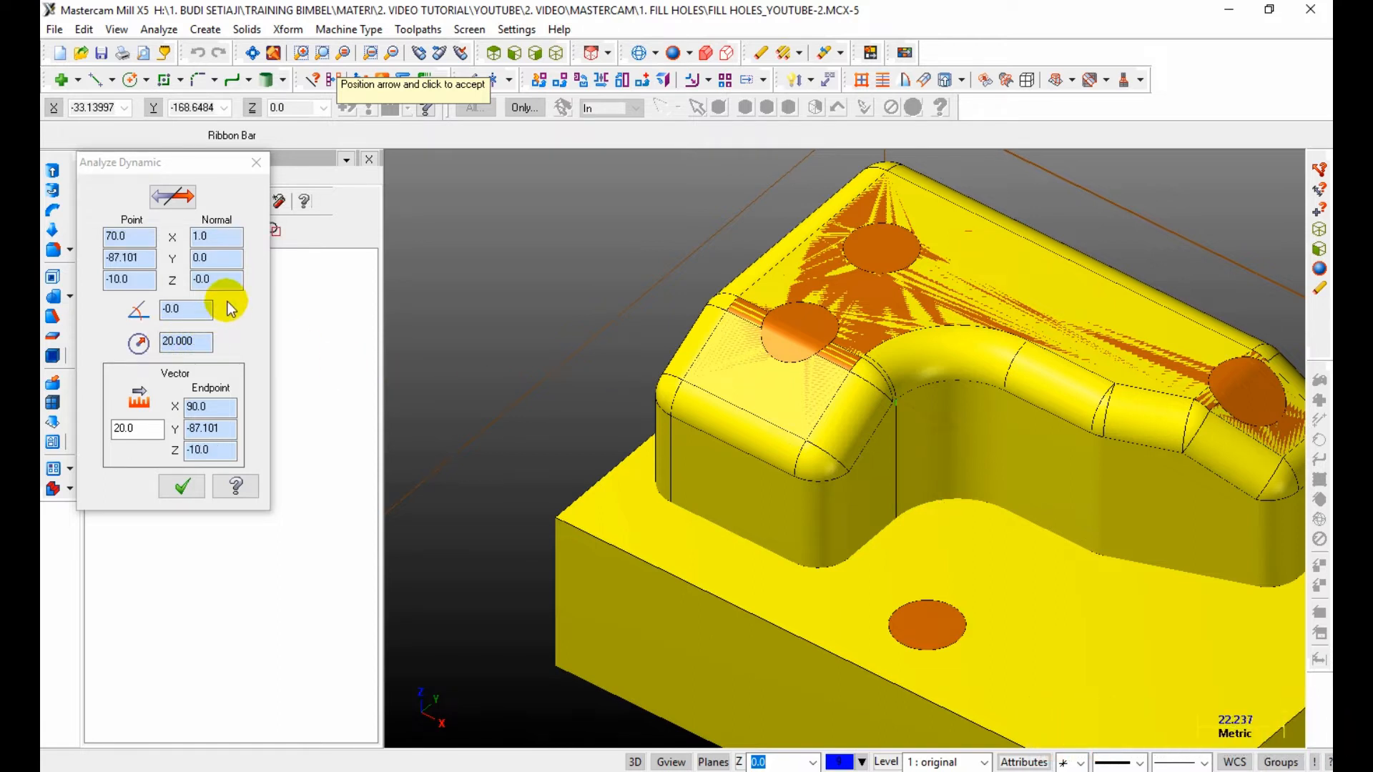
key("Escape")
Step: Set the current construction color to pink, number 173
scroll(528, 315, "down", 4)
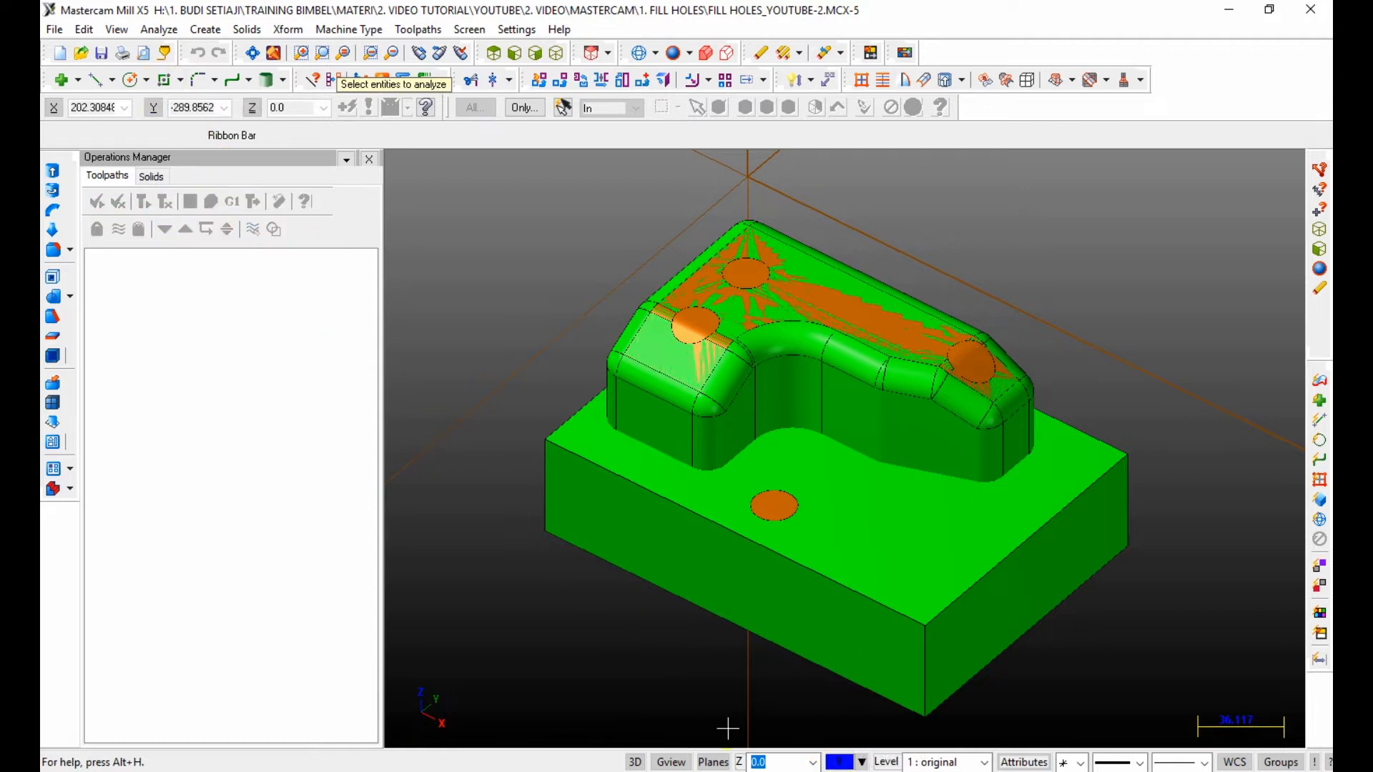
left_click(841, 762)
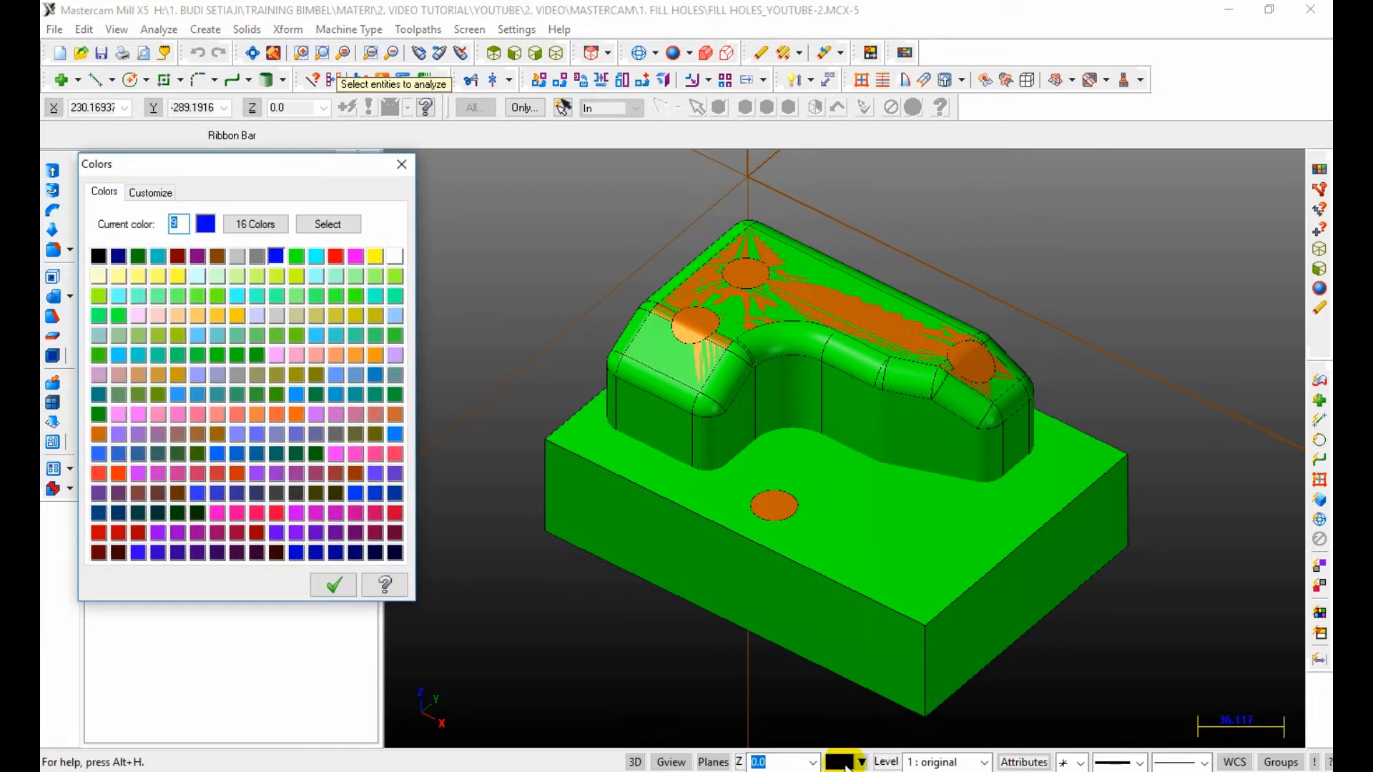
left_click(337, 259)
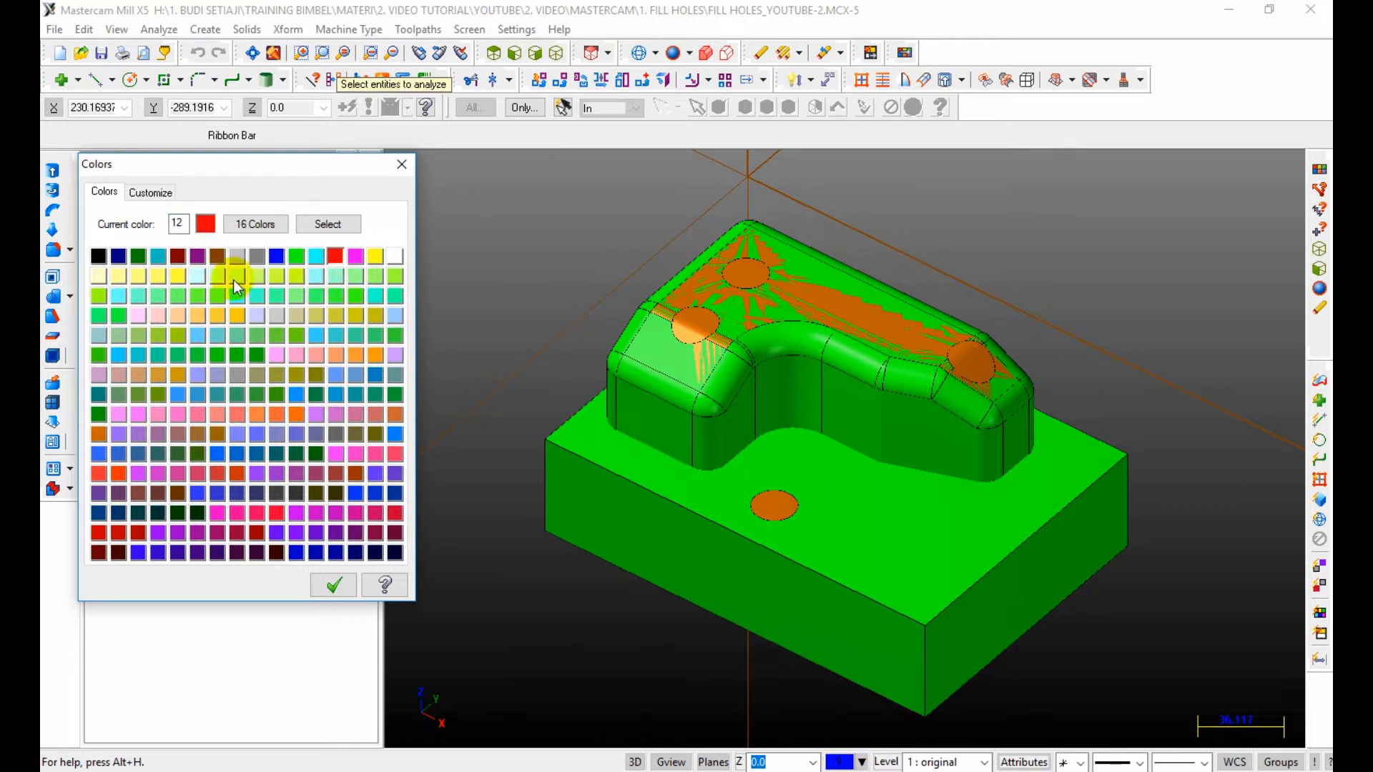
left_click(358, 457)
left_click(342, 583)
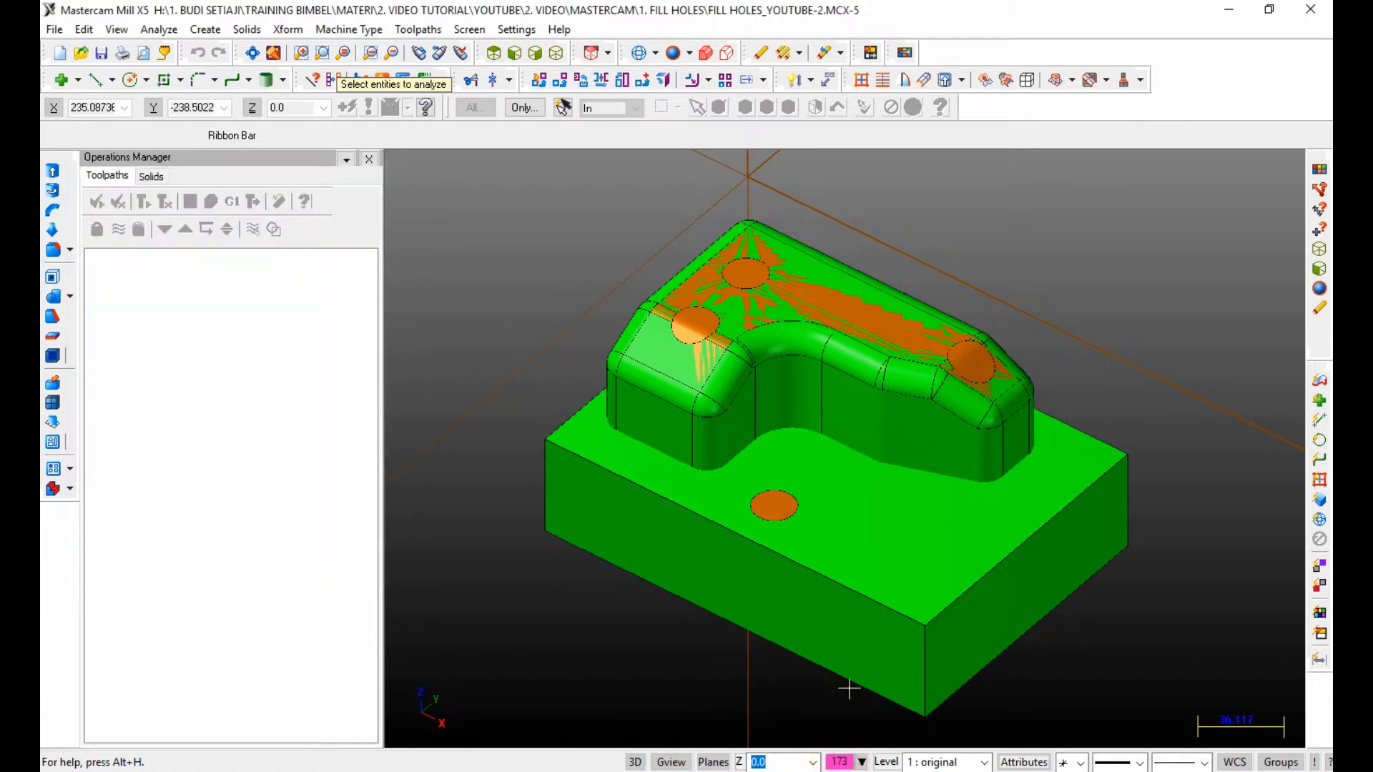
Step: Draw a 200 by 140 rectangle between opposite corners of the base block's bottom face
left_click(164, 86)
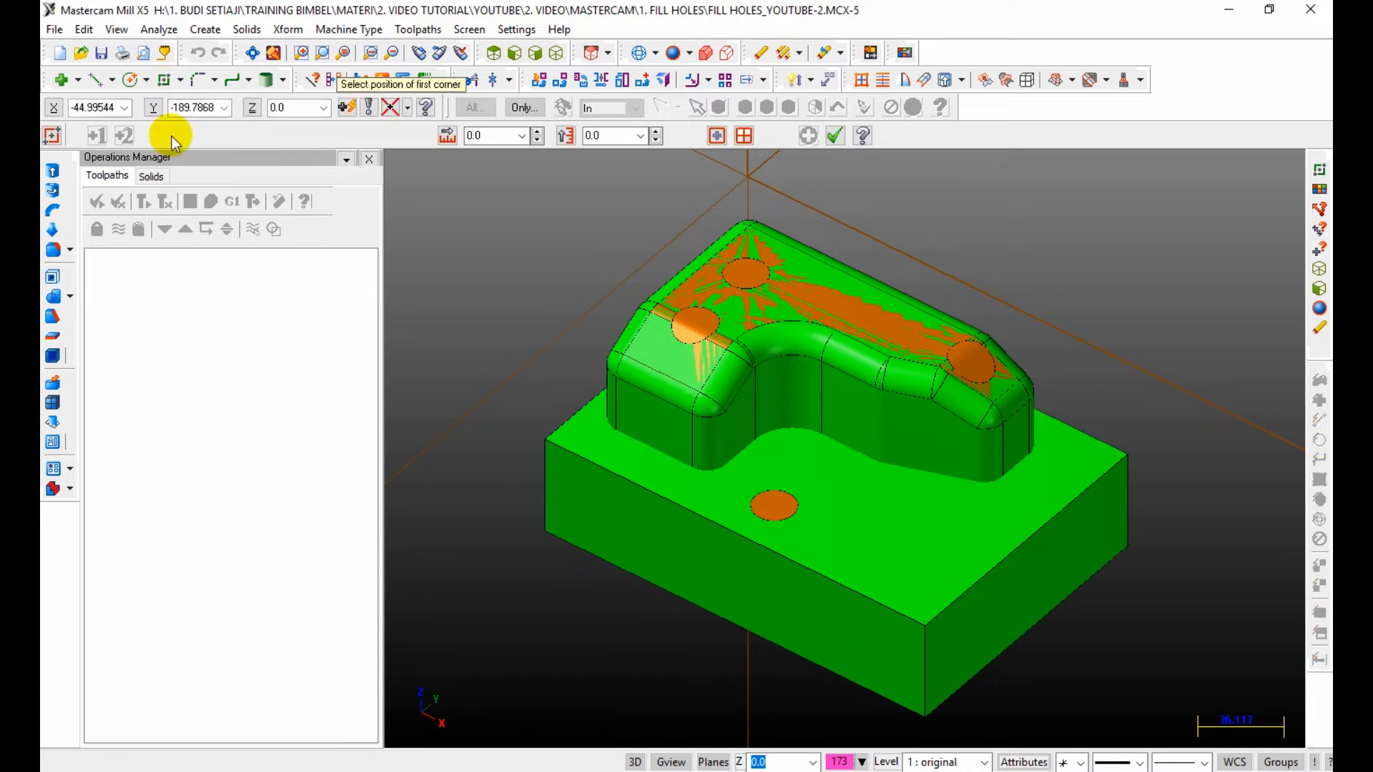
left_click(543, 531)
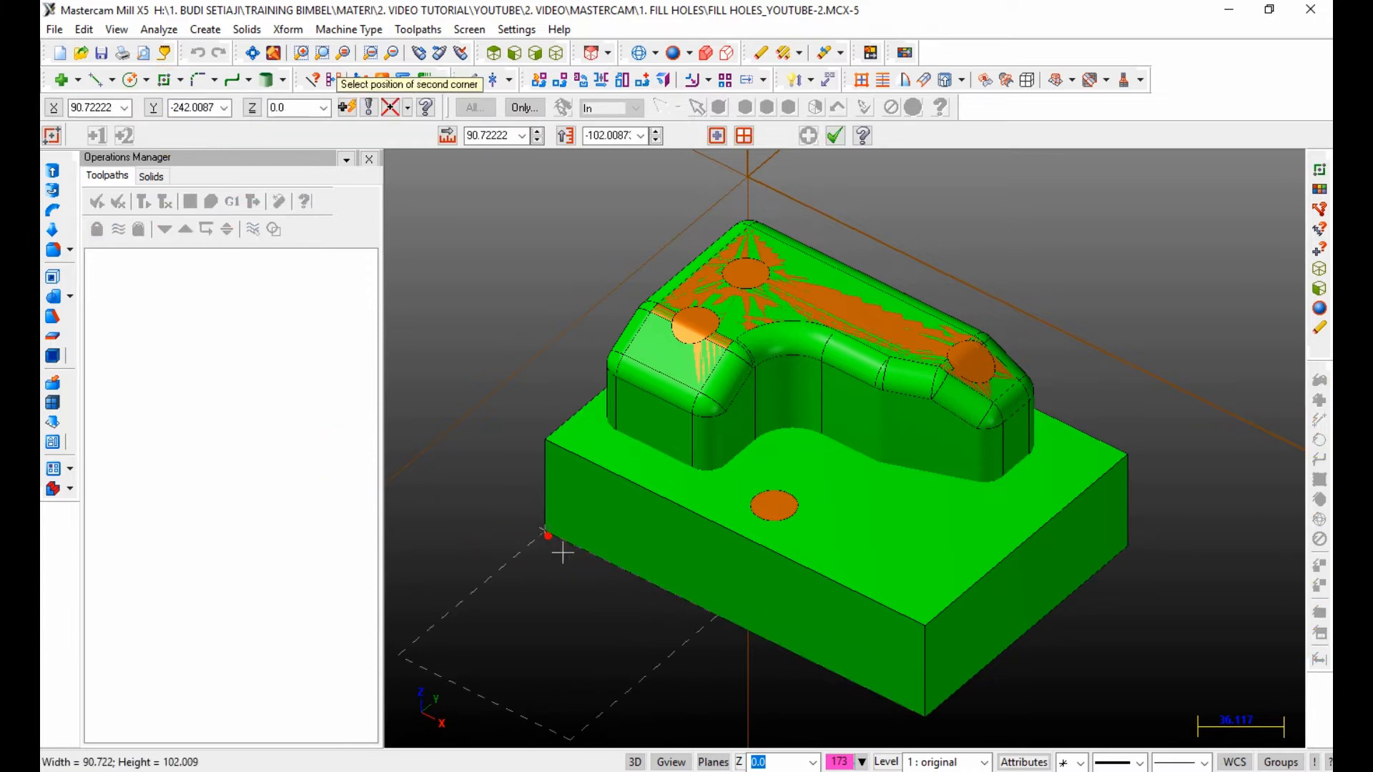
left_click(1130, 548)
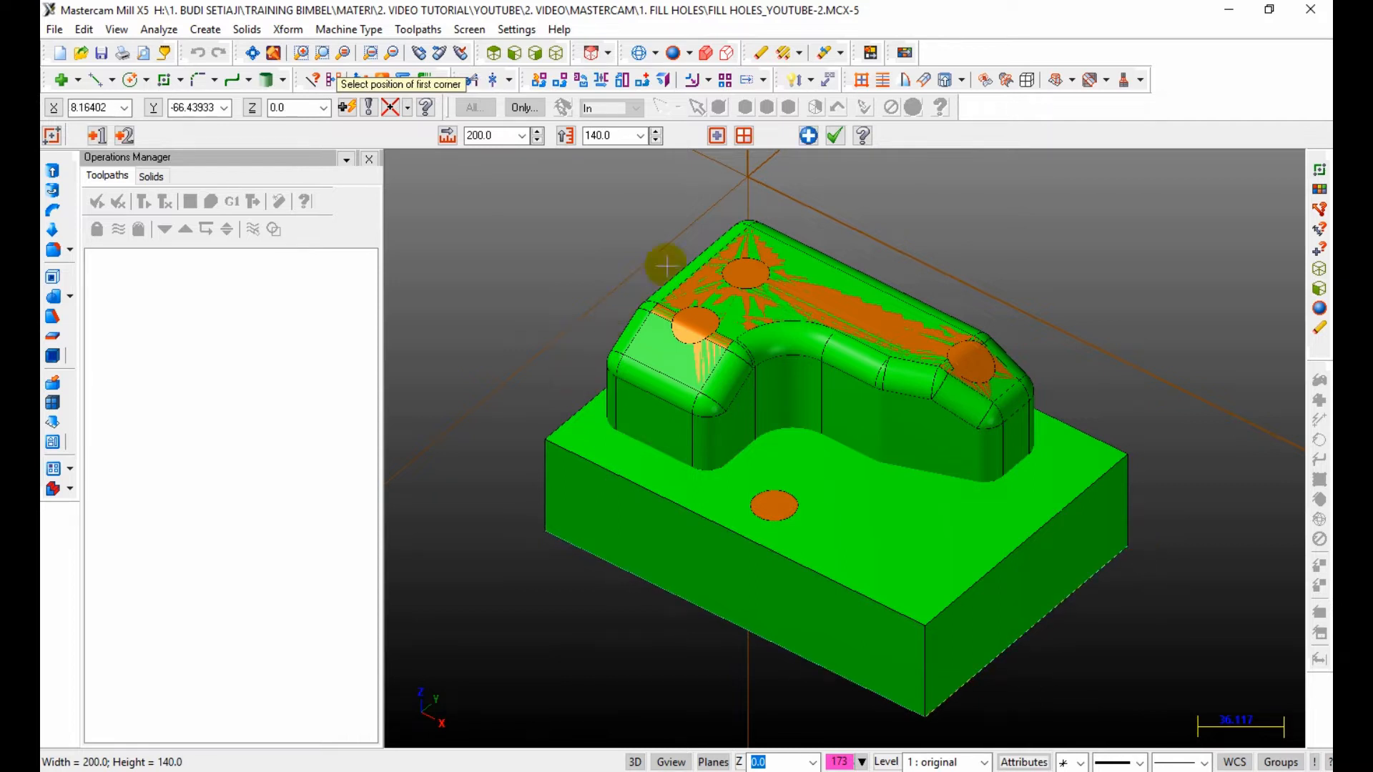
left_click(834, 136)
left_click(829, 143)
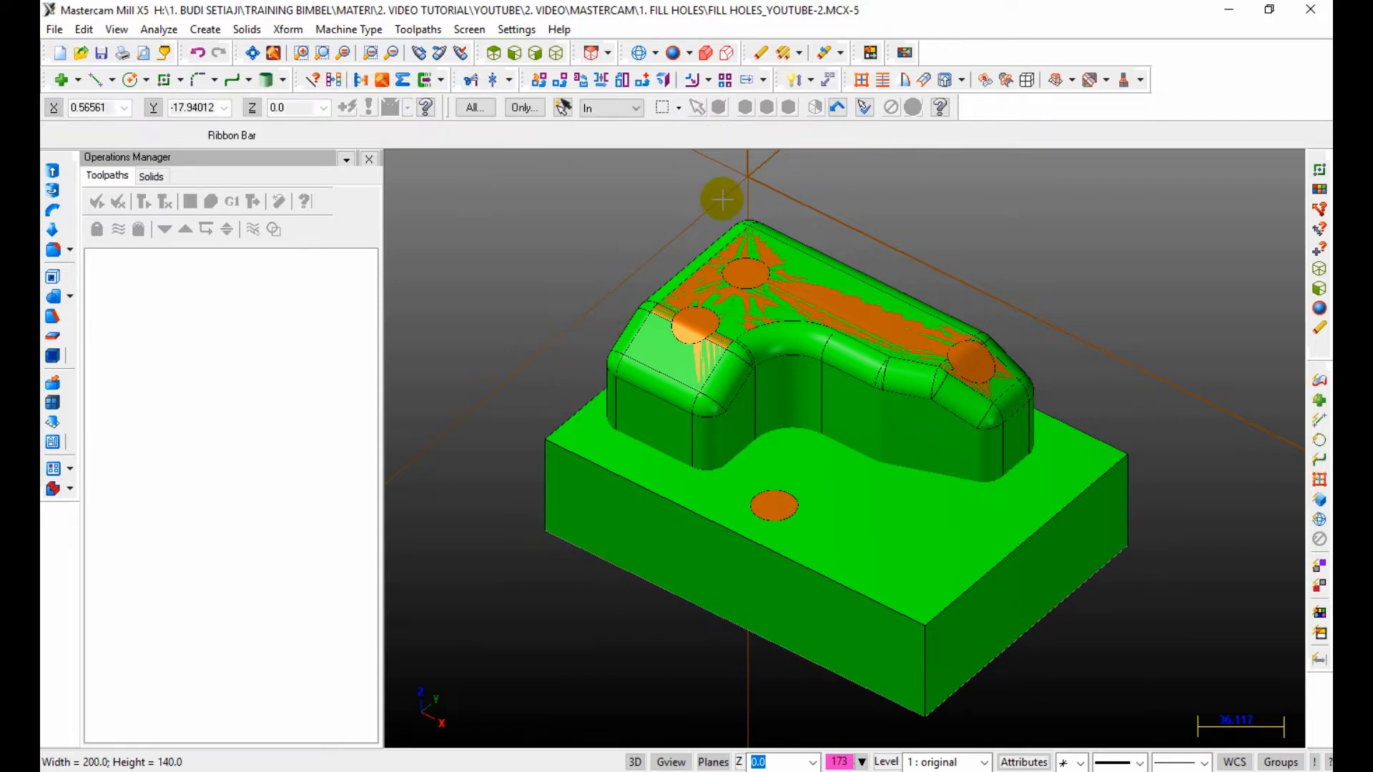
Step: Inspect the rectangle around the bottom of the base block and undo it
scroll(720, 200, "down", 5)
scroll(732, 587, "up", 4)
middle_click_drag(733, 587, 718, 549)
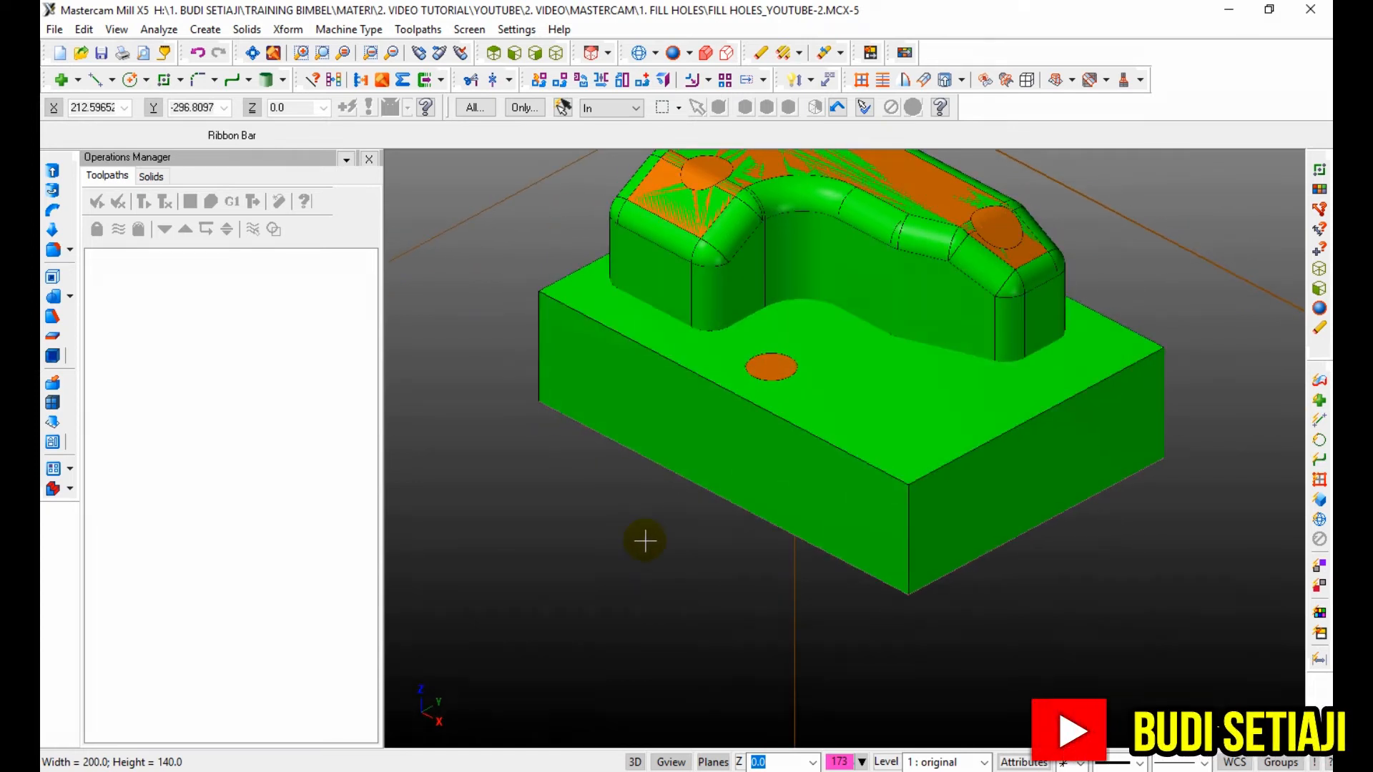
scroll(645, 541, "up", 2)
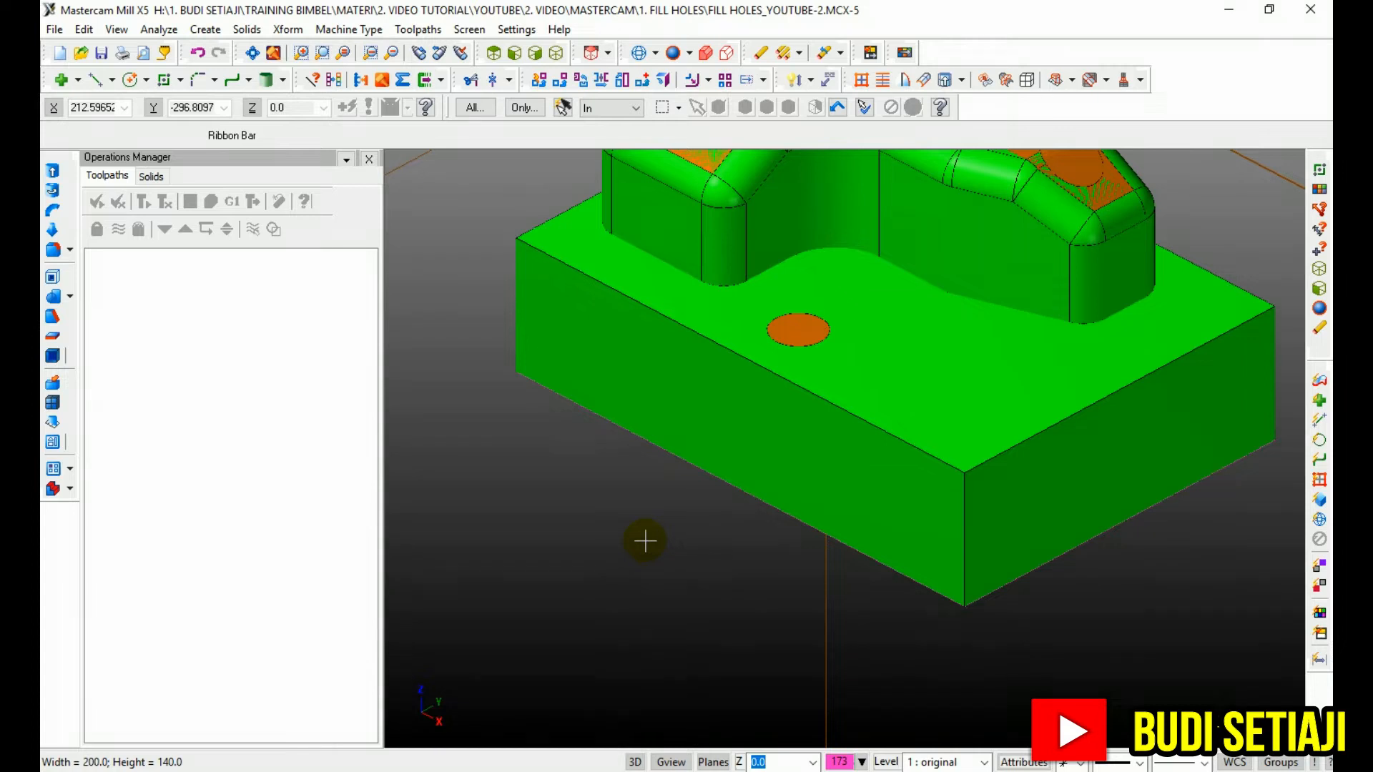
scroll(645, 541, "down", 1)
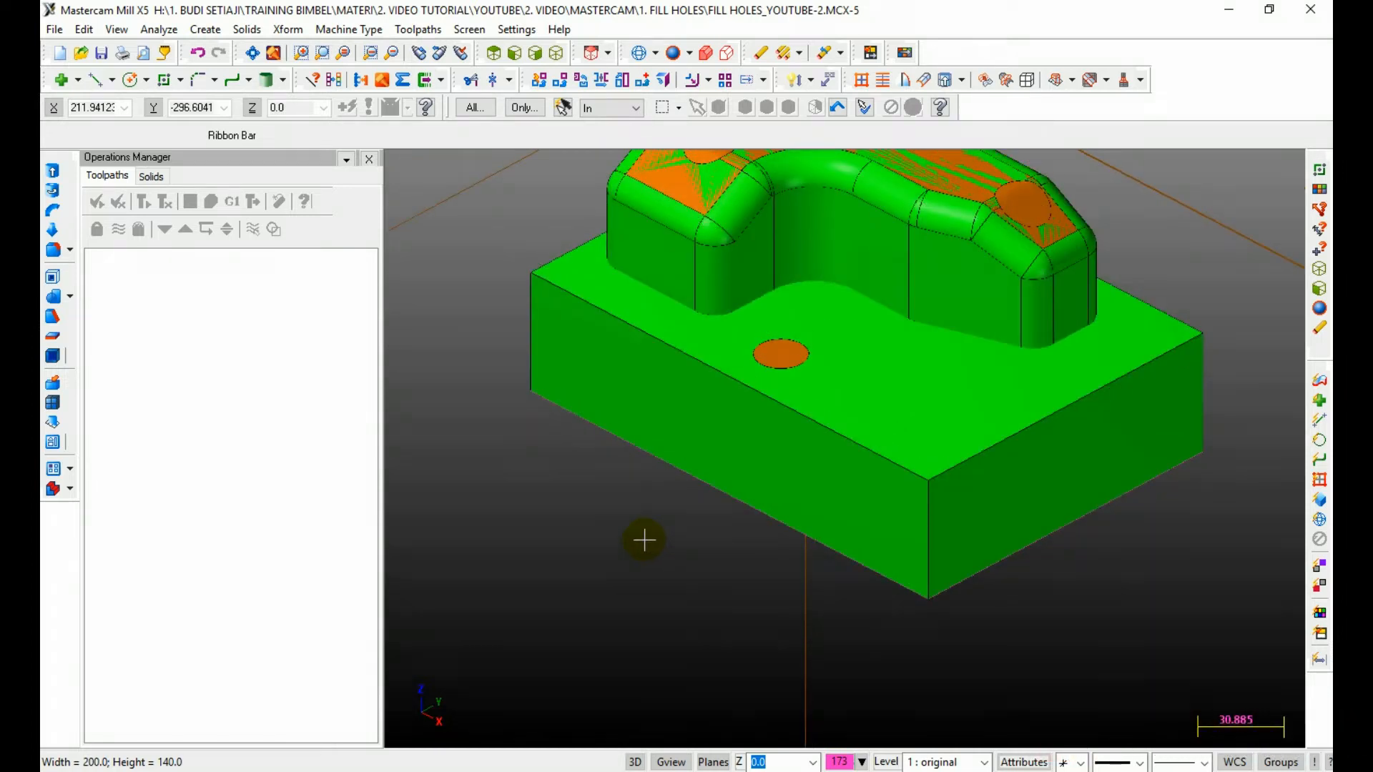
scroll(645, 540, "down", 2)
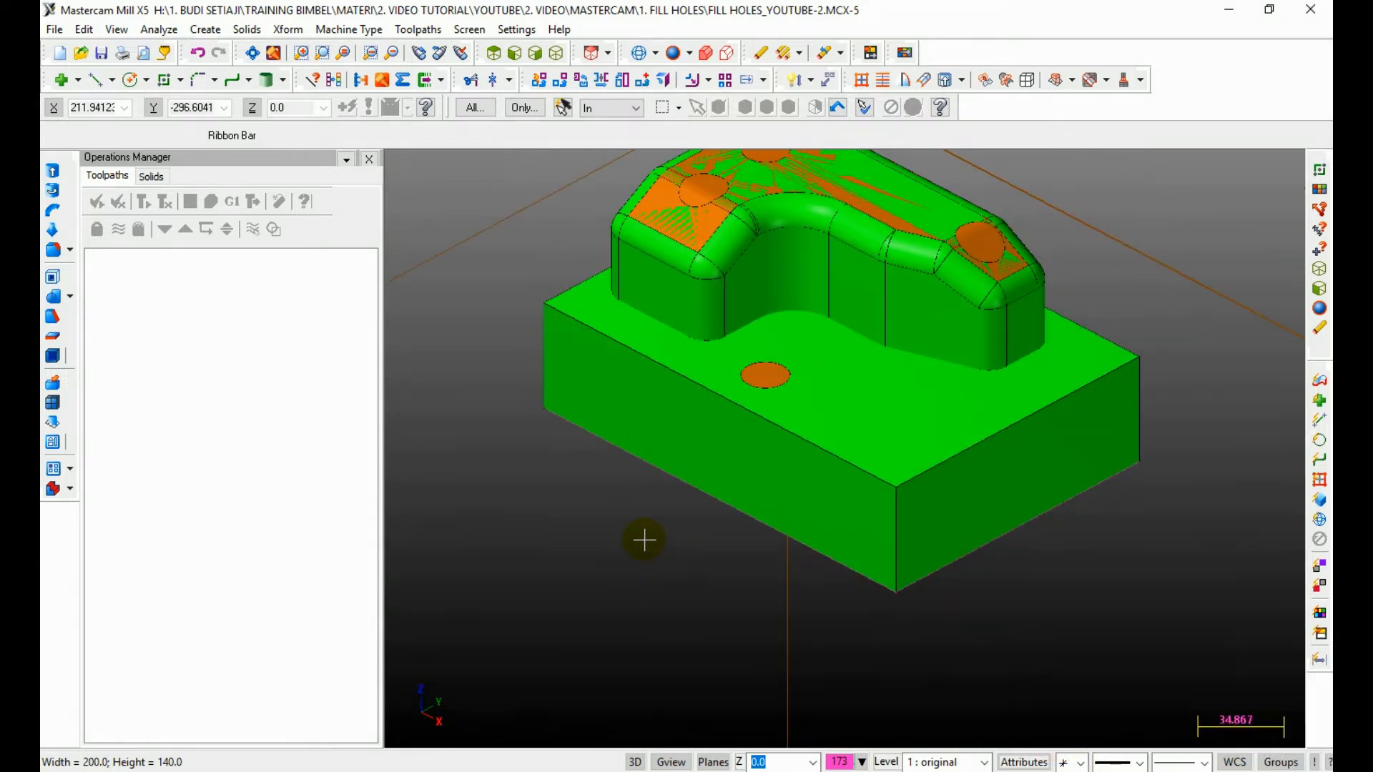
middle_click_drag(644, 540, 629, 530)
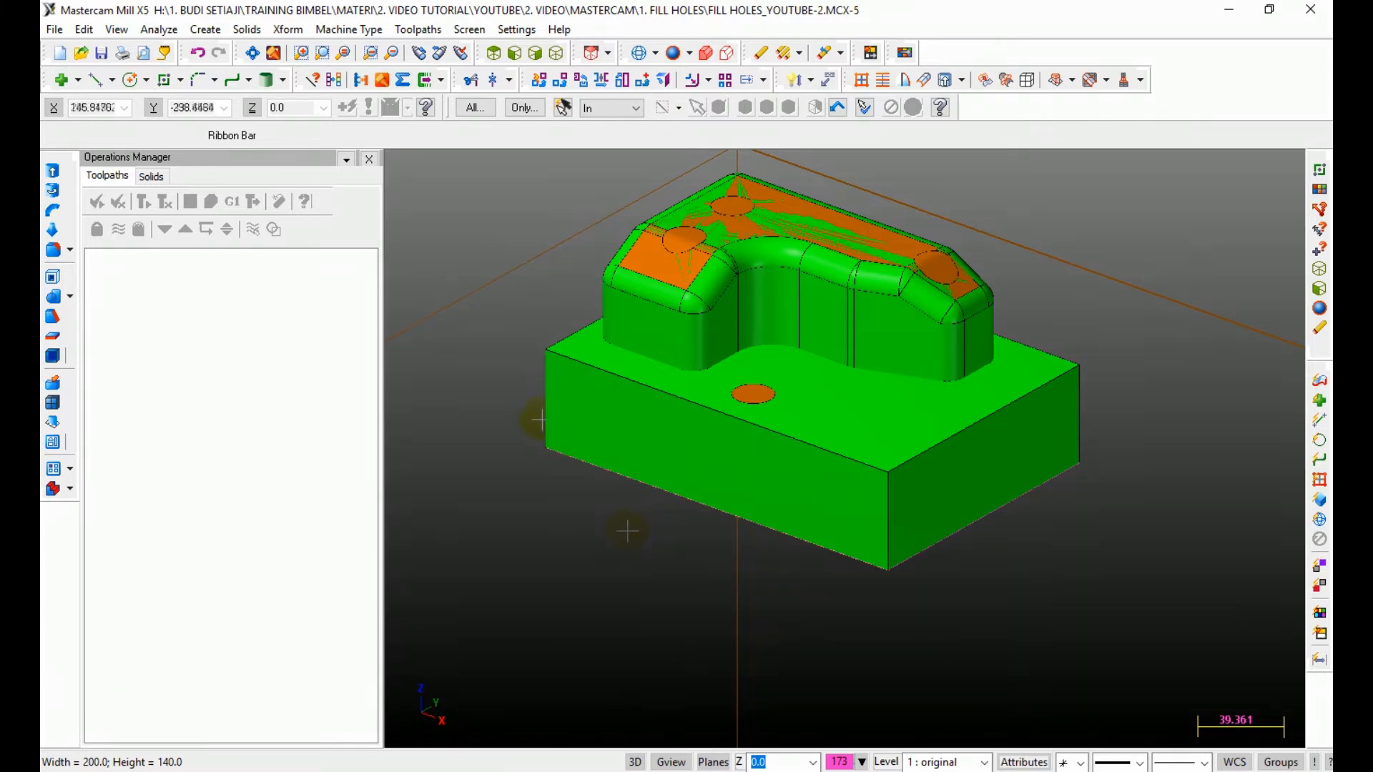
left_click(193, 63)
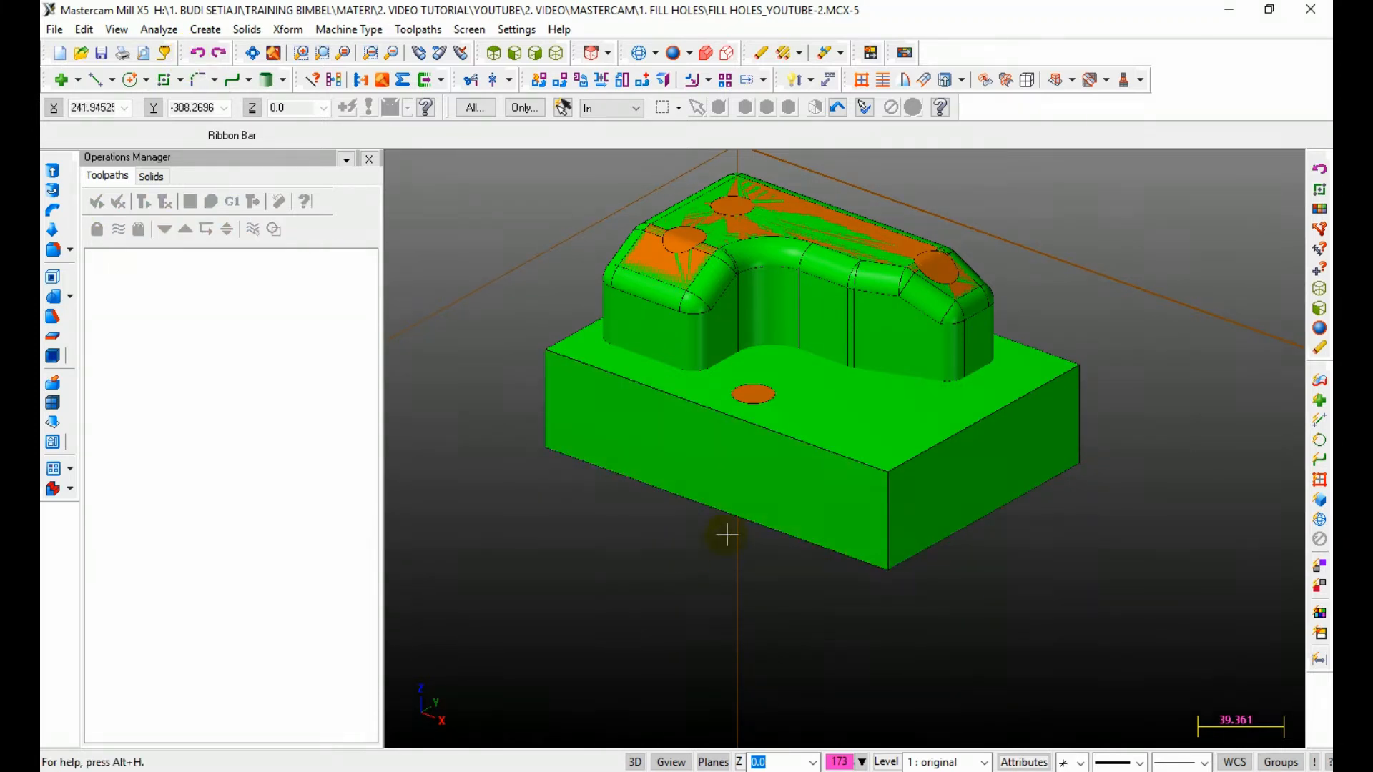
Step: Set the current construction color to blue
left_click(840, 762)
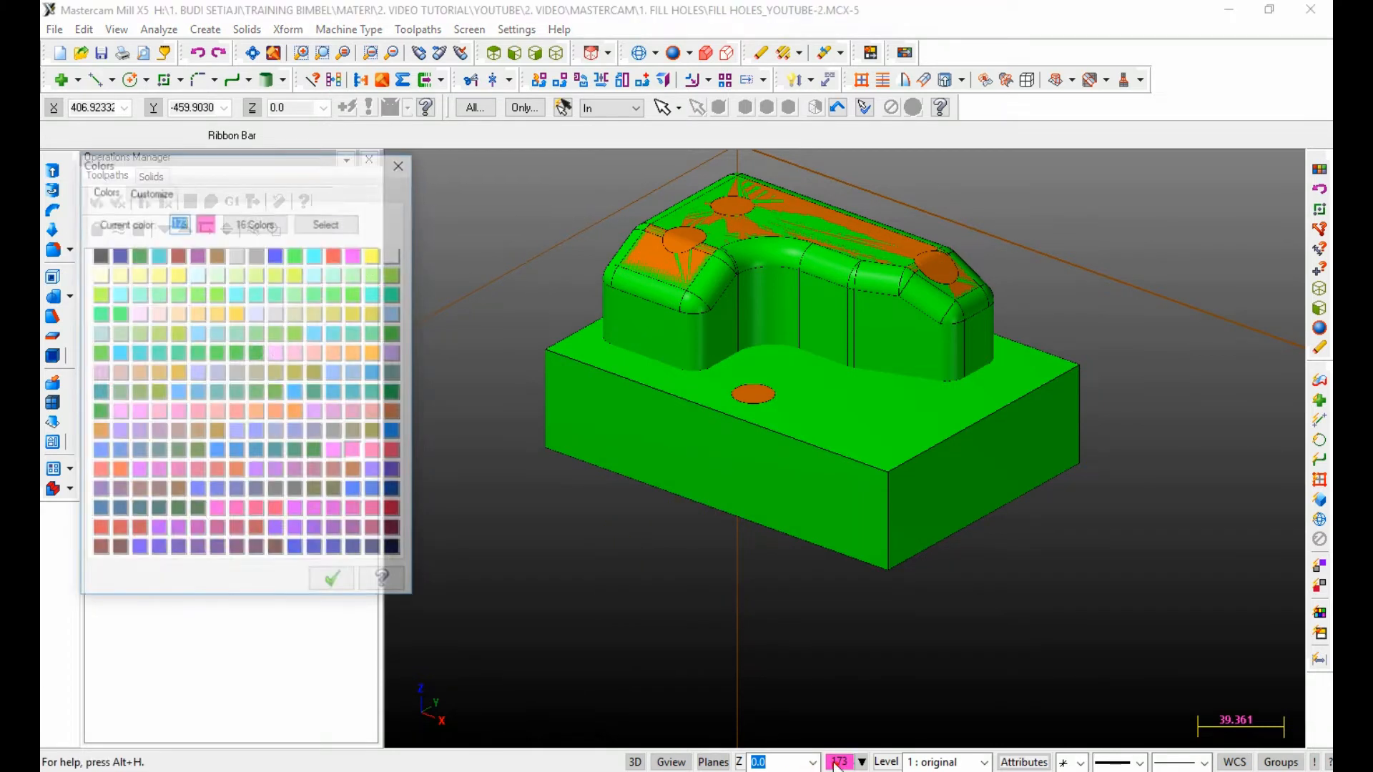
left_click(276, 256)
left_click(344, 585)
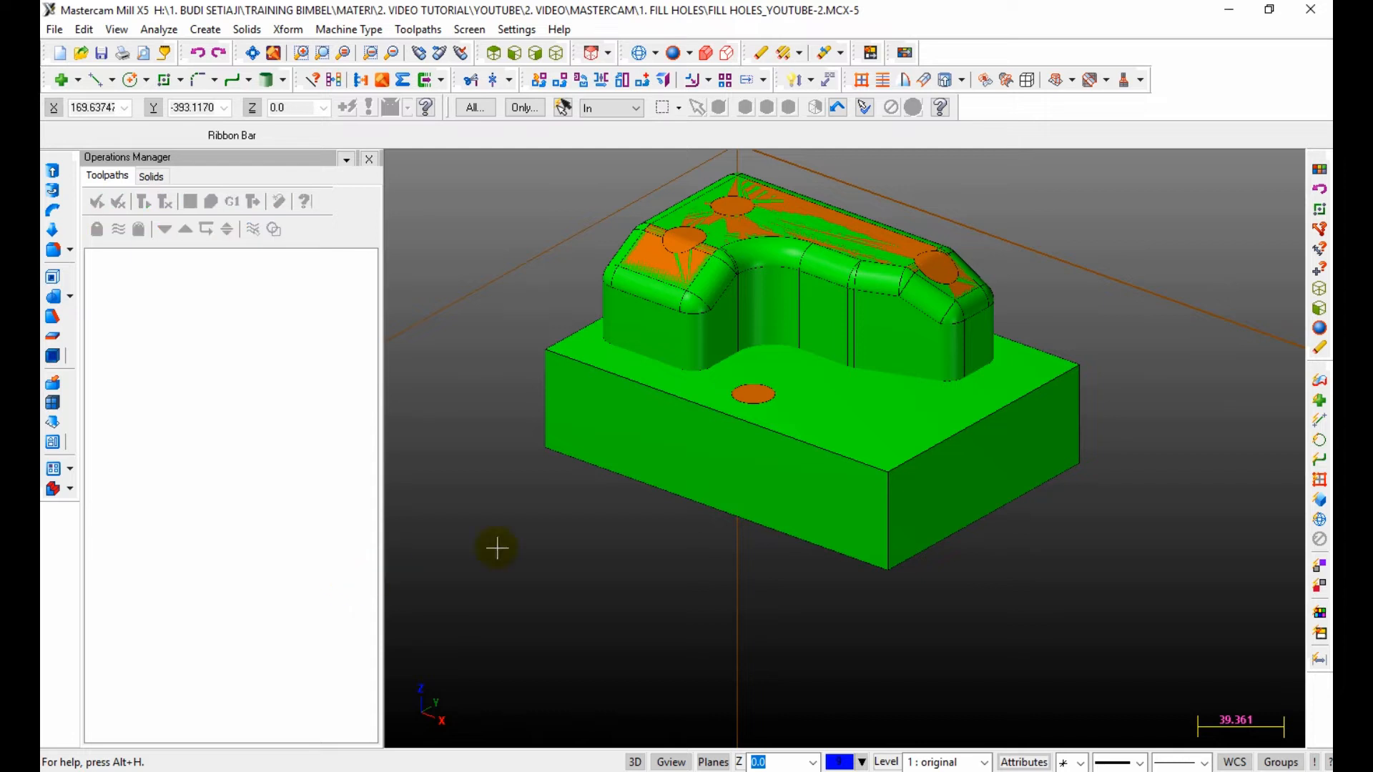
Step: Draw a 200 by 140 rectangle in blue between opposite corners of the base block's bottom face
left_click(164, 80)
left_click(548, 450)
left_click(1080, 463)
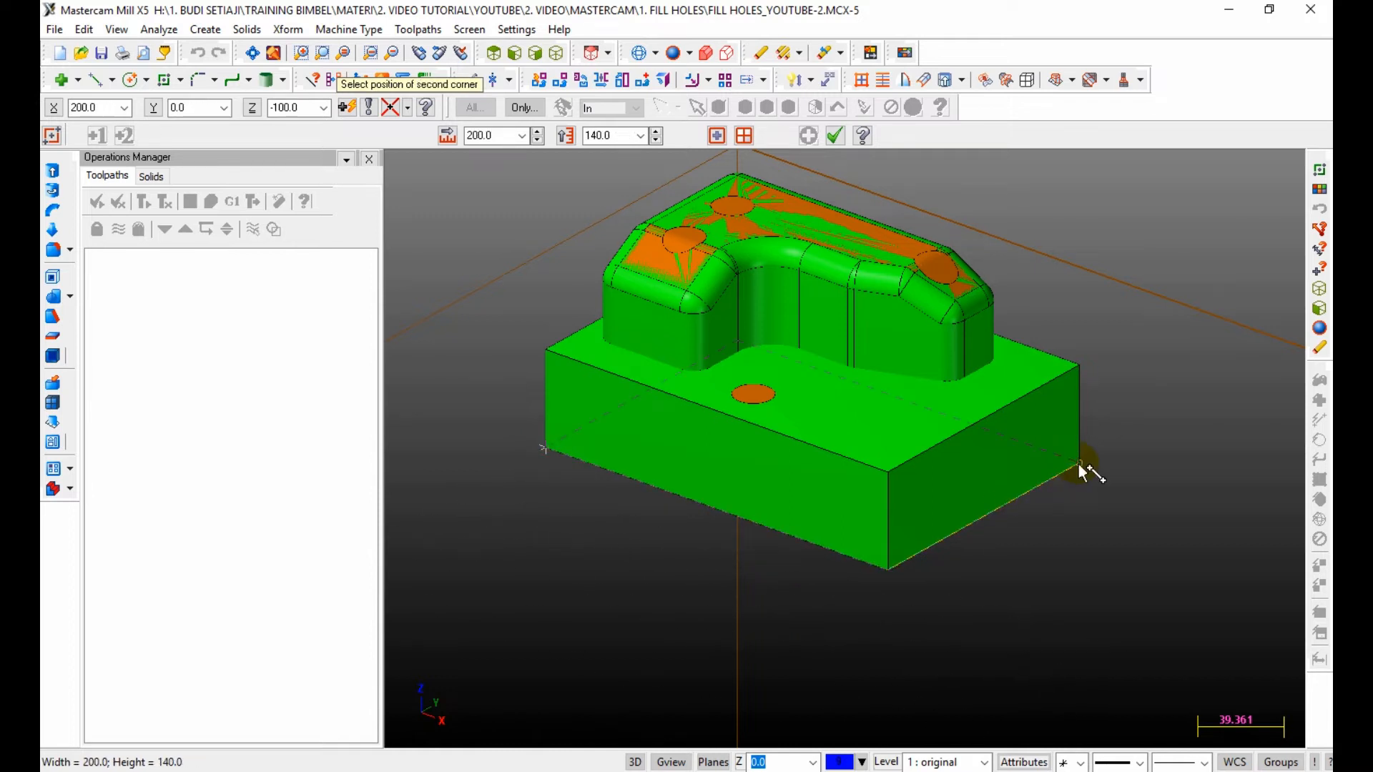
left_click(834, 136)
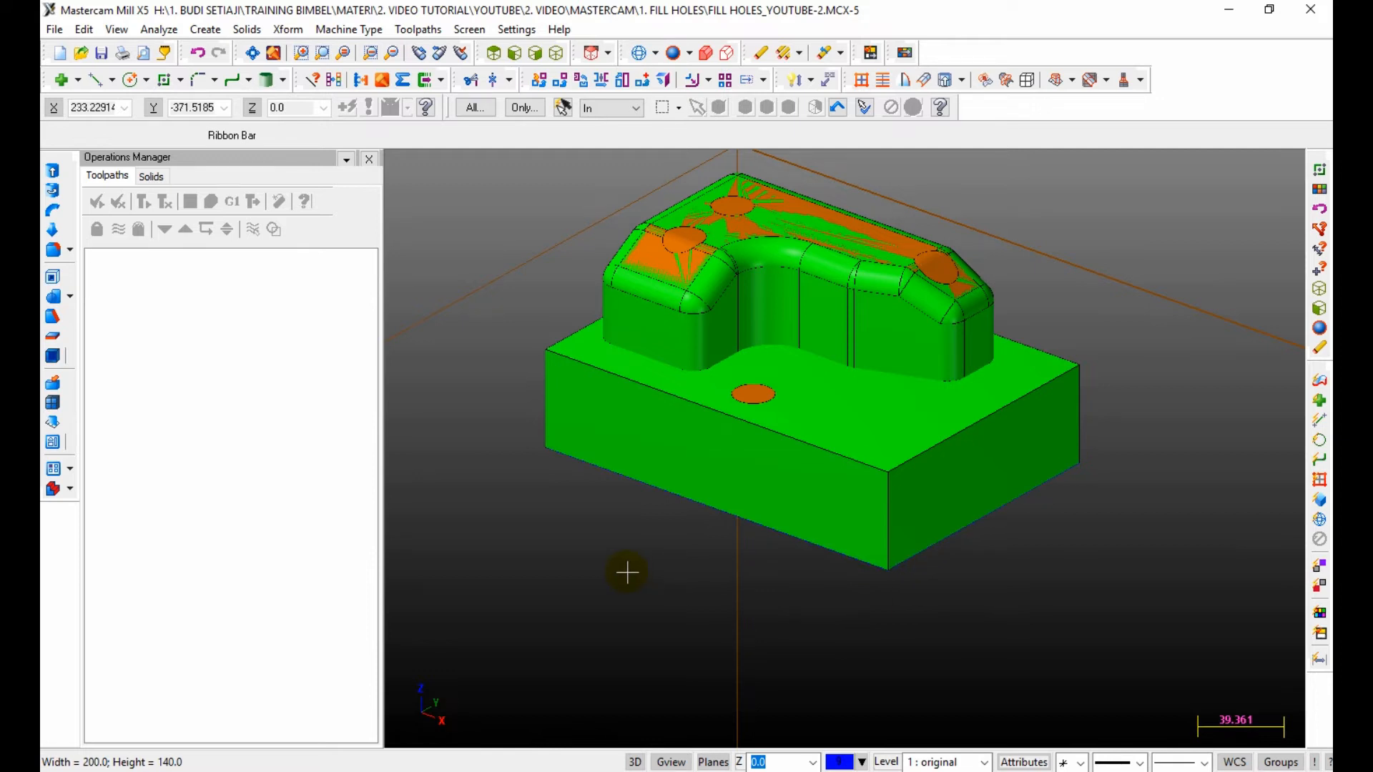
Step: Select the bottom rectangle as a chain and translate one copy of it 200 in Z above the core
scroll(628, 572, "up", 2)
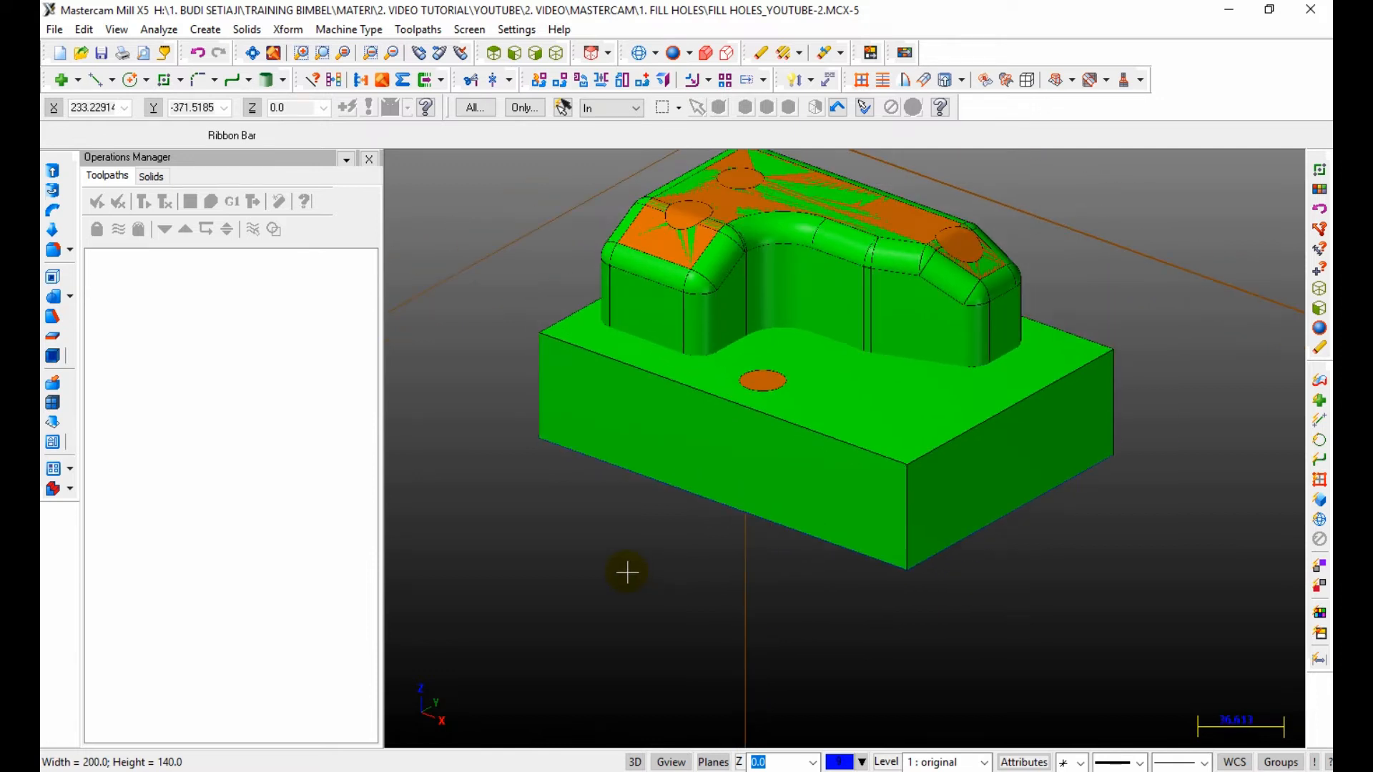
left_click(678, 107)
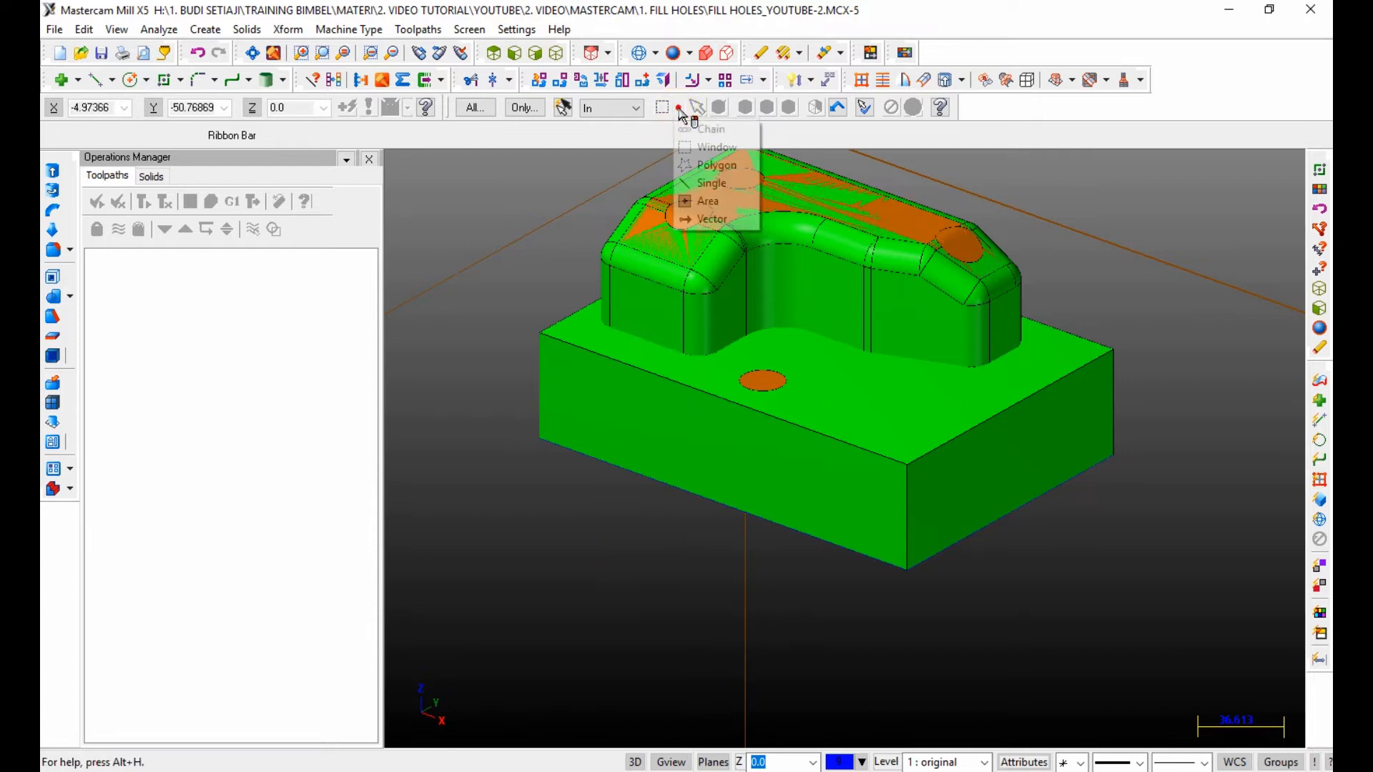
left_click(705, 129)
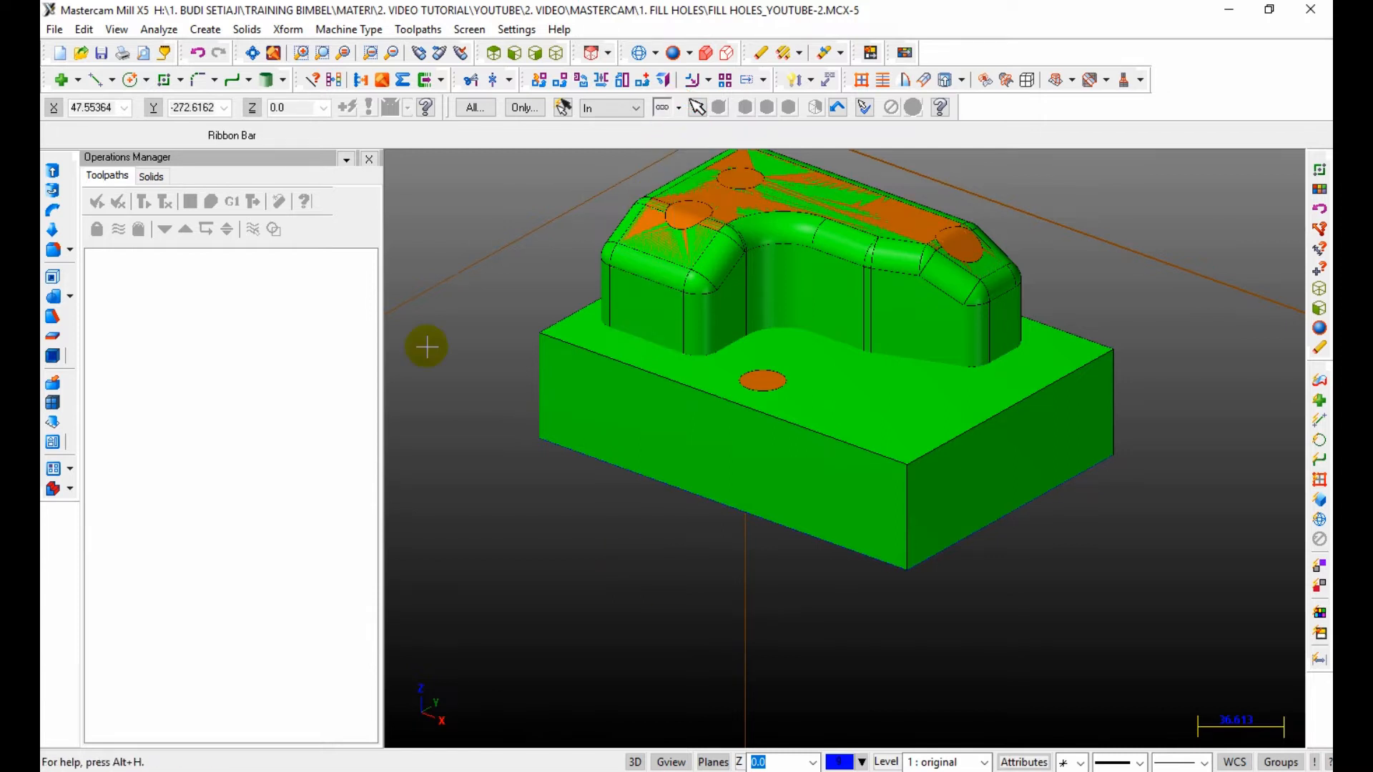
mouse_move(536, 505)
middle_mouse_down()
mouse_move(549, 393)
mouse_move(576, 491)
mouse_move(530, 506)
middle_mouse_up()
scroll(530, 506, "up", 2)
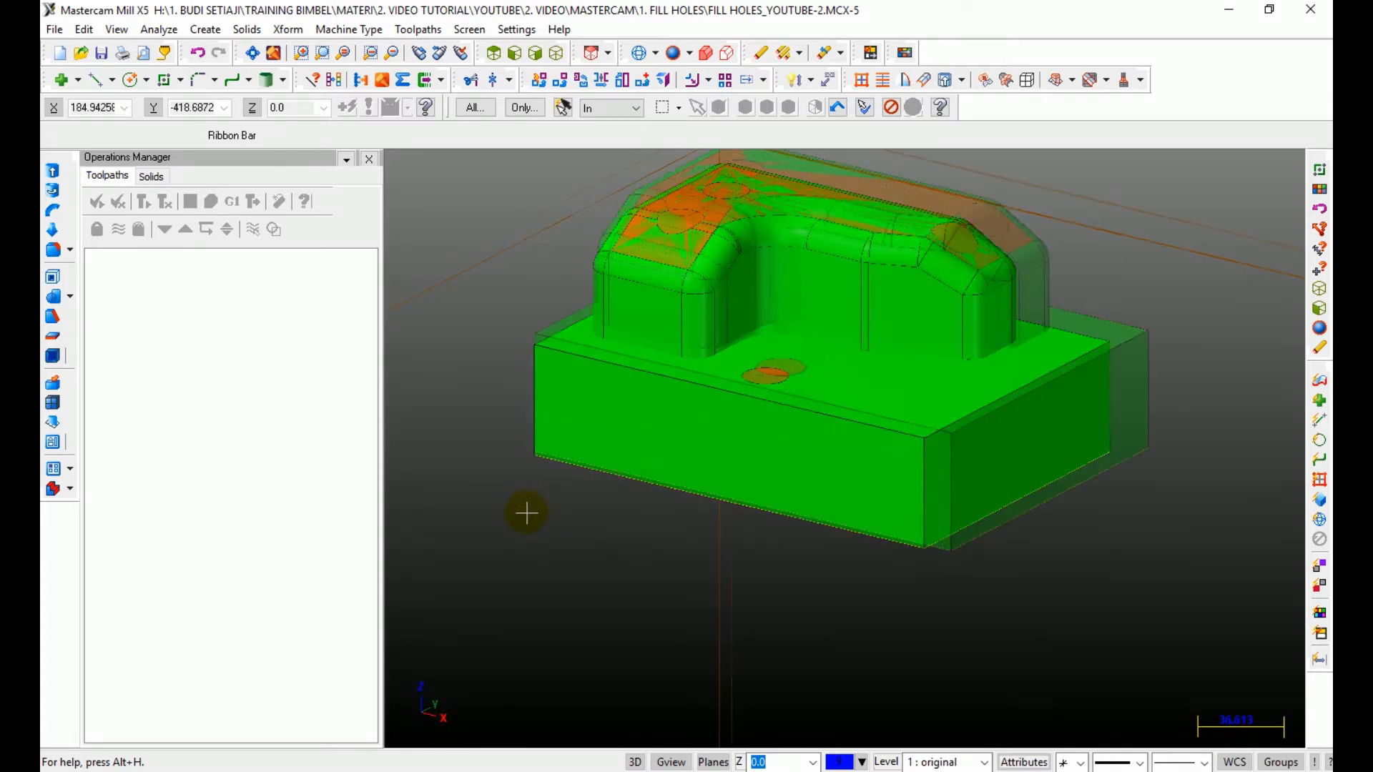
scroll(537, 540, "down", 5)
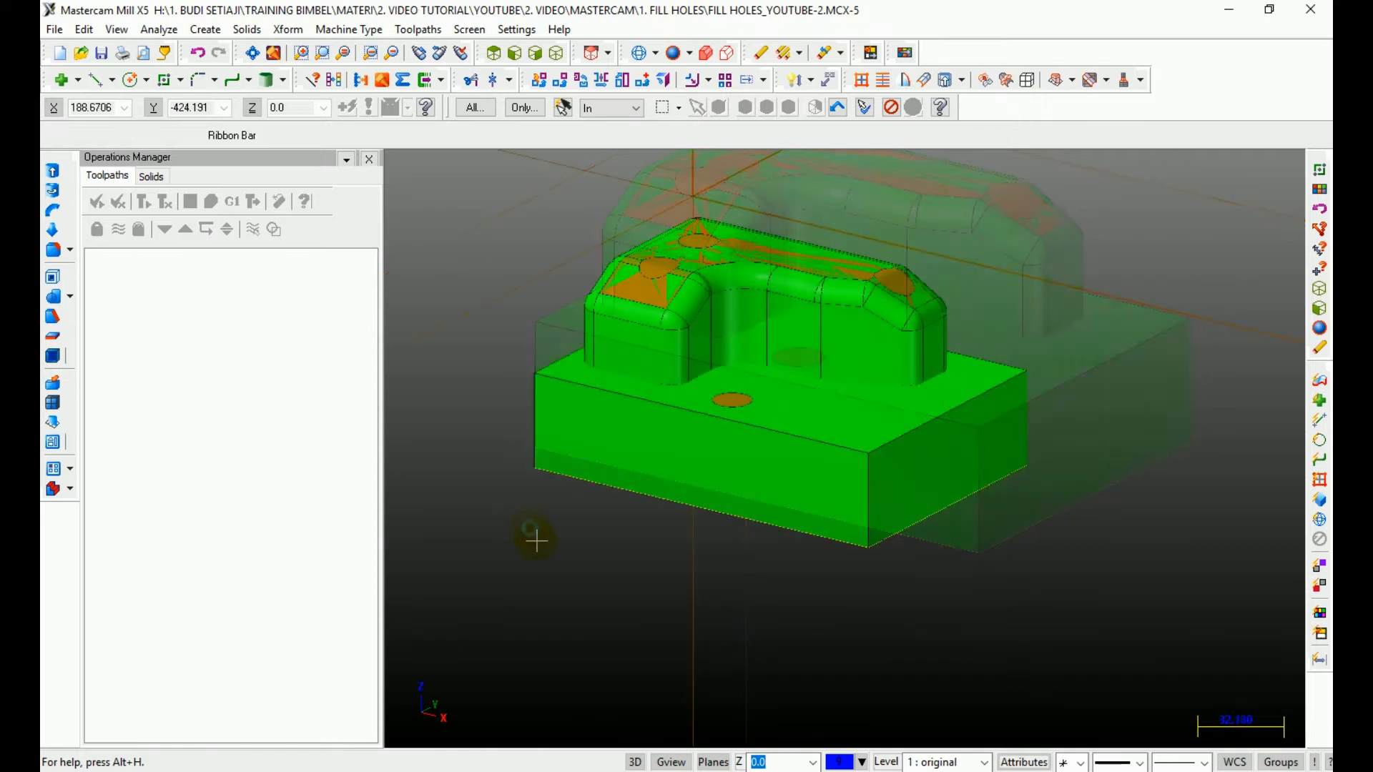
scroll(536, 540, "down", 2)
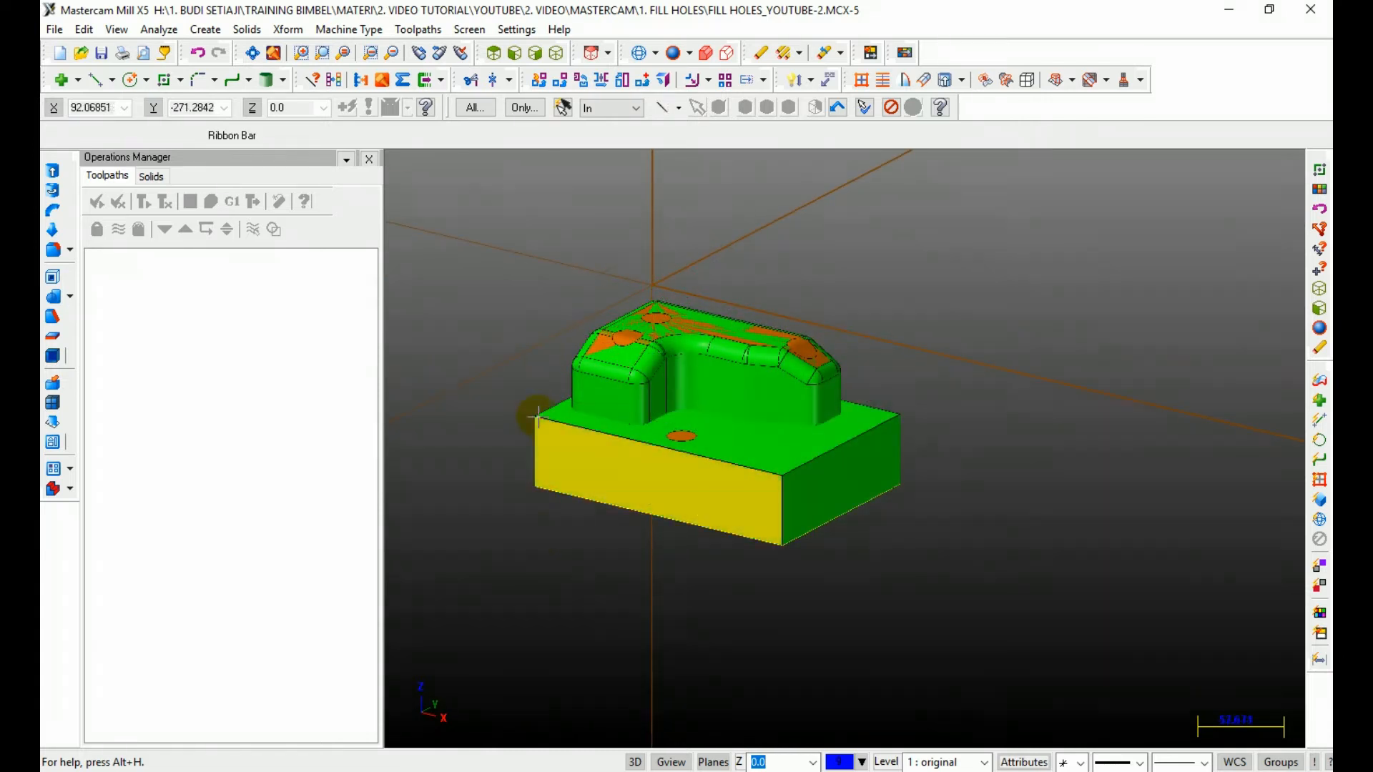
scroll(563, 277, "up", 3)
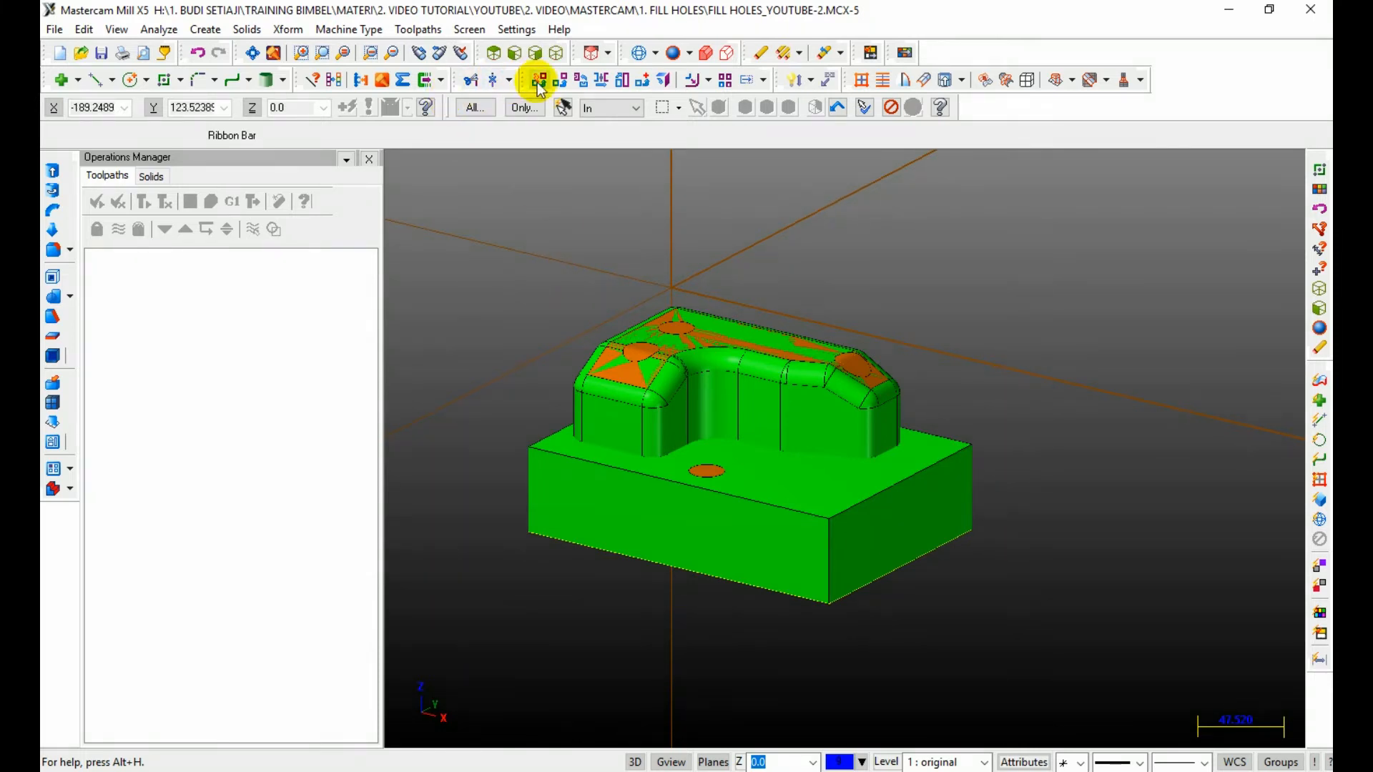
left_click(561, 80)
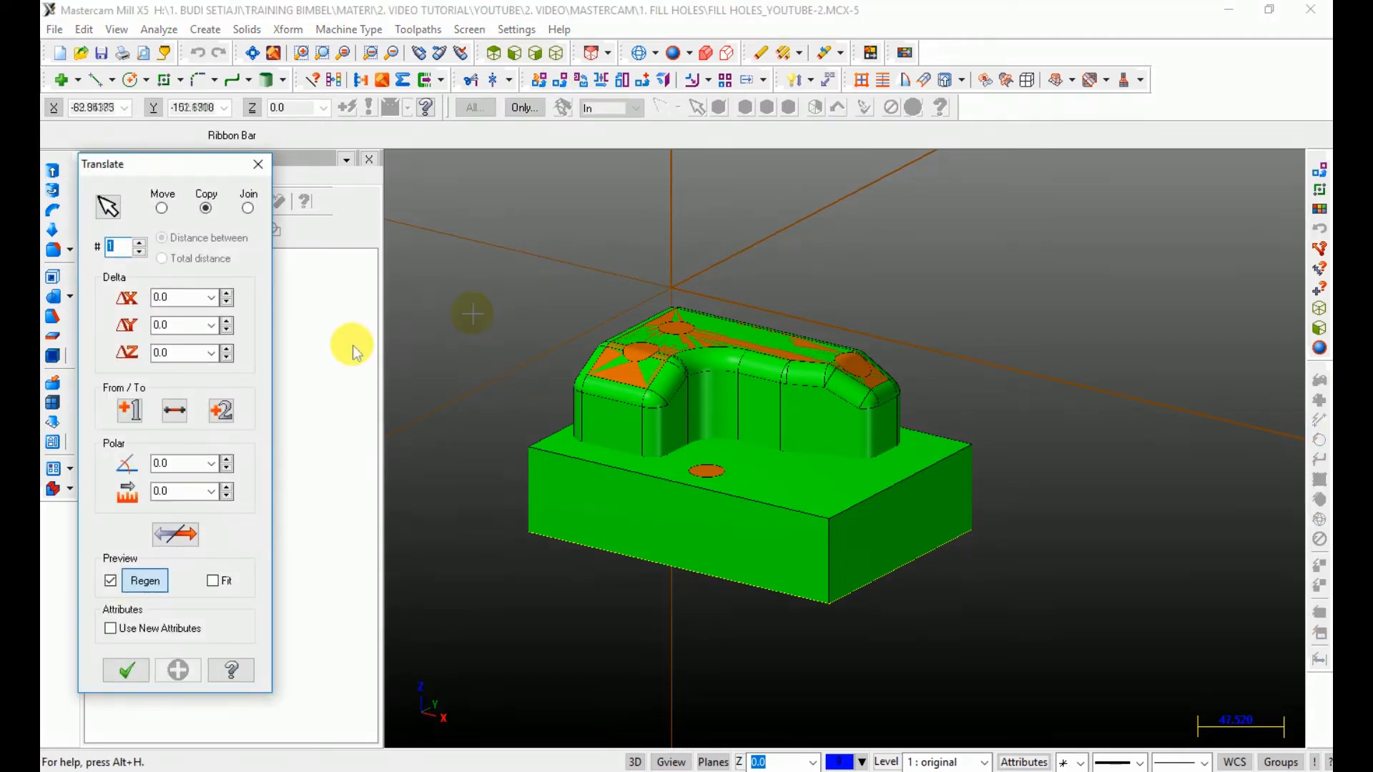
left_click(188, 352)
double_click(181, 352)
type("2")
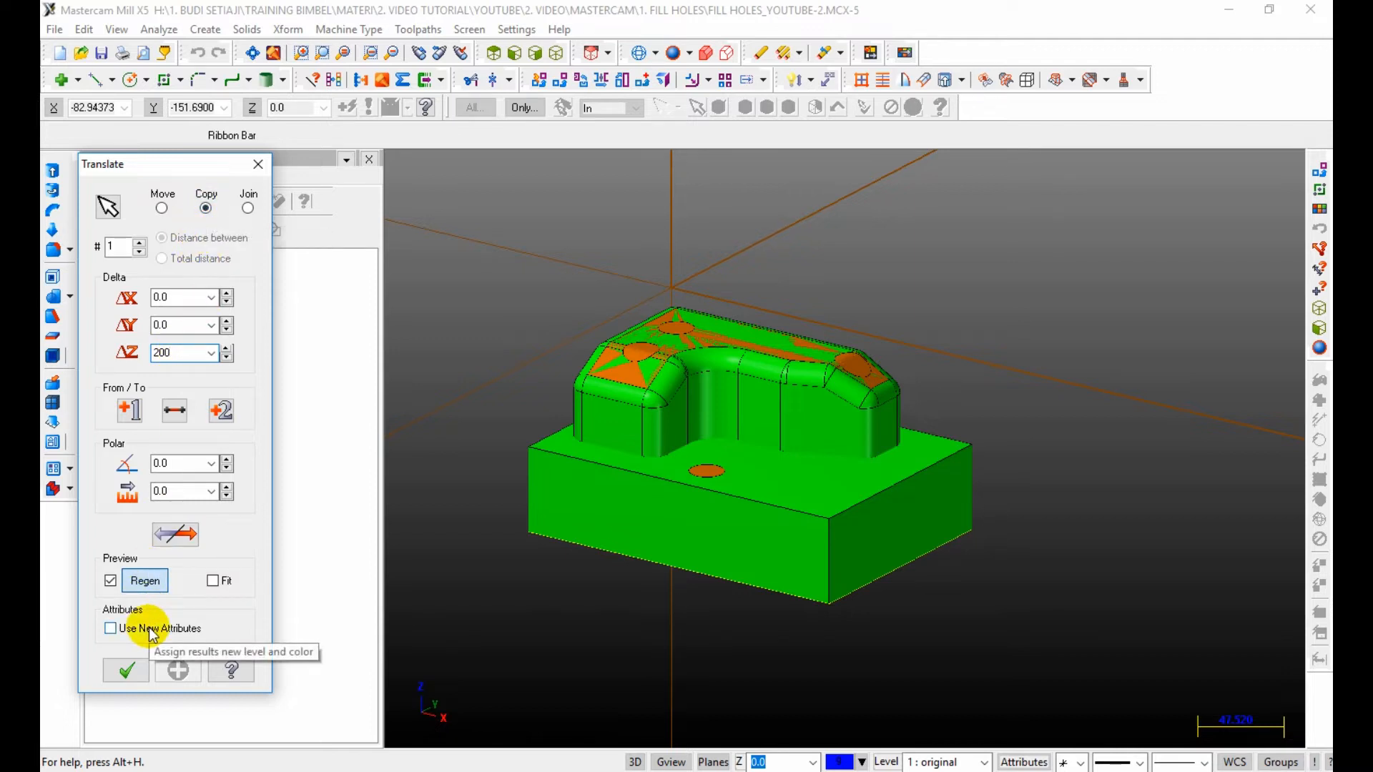
left_click(126, 670)
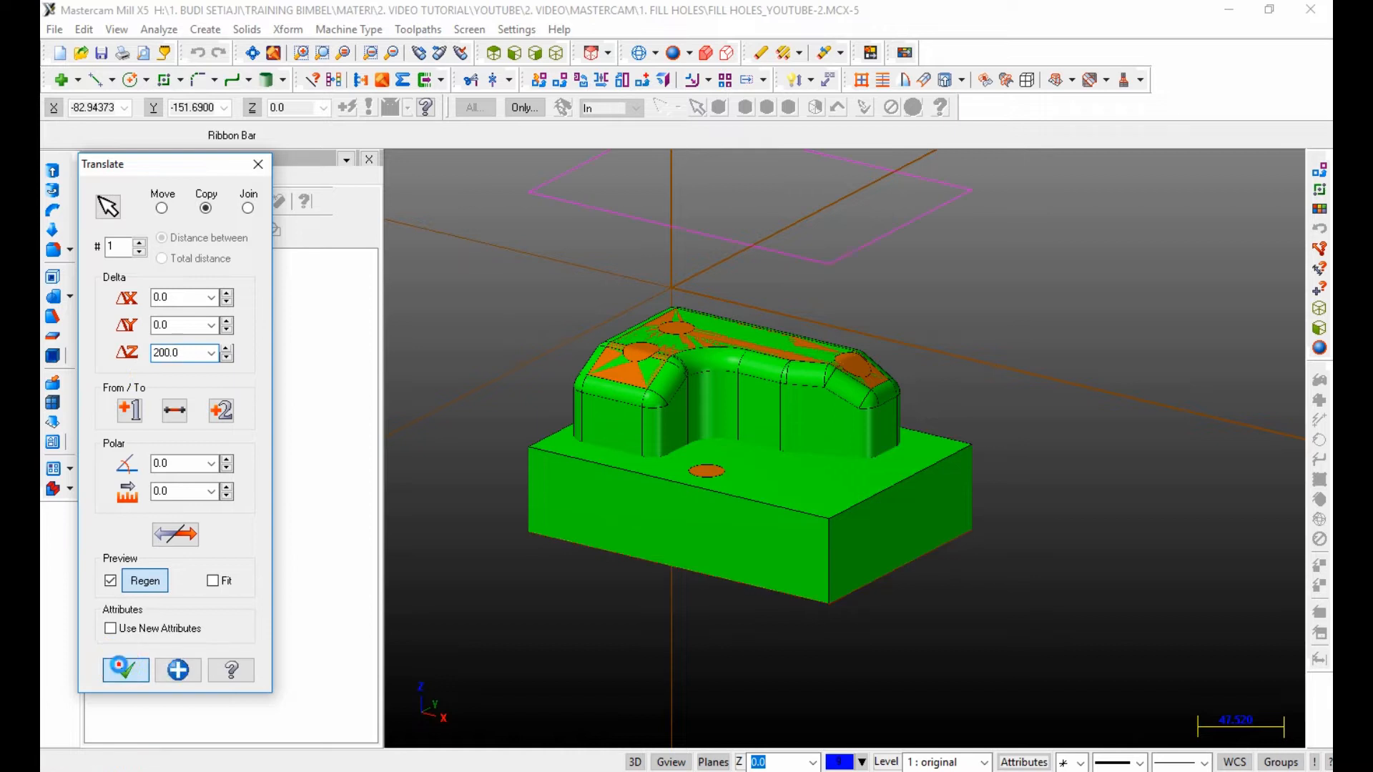
scroll(498, 508, "down", 2)
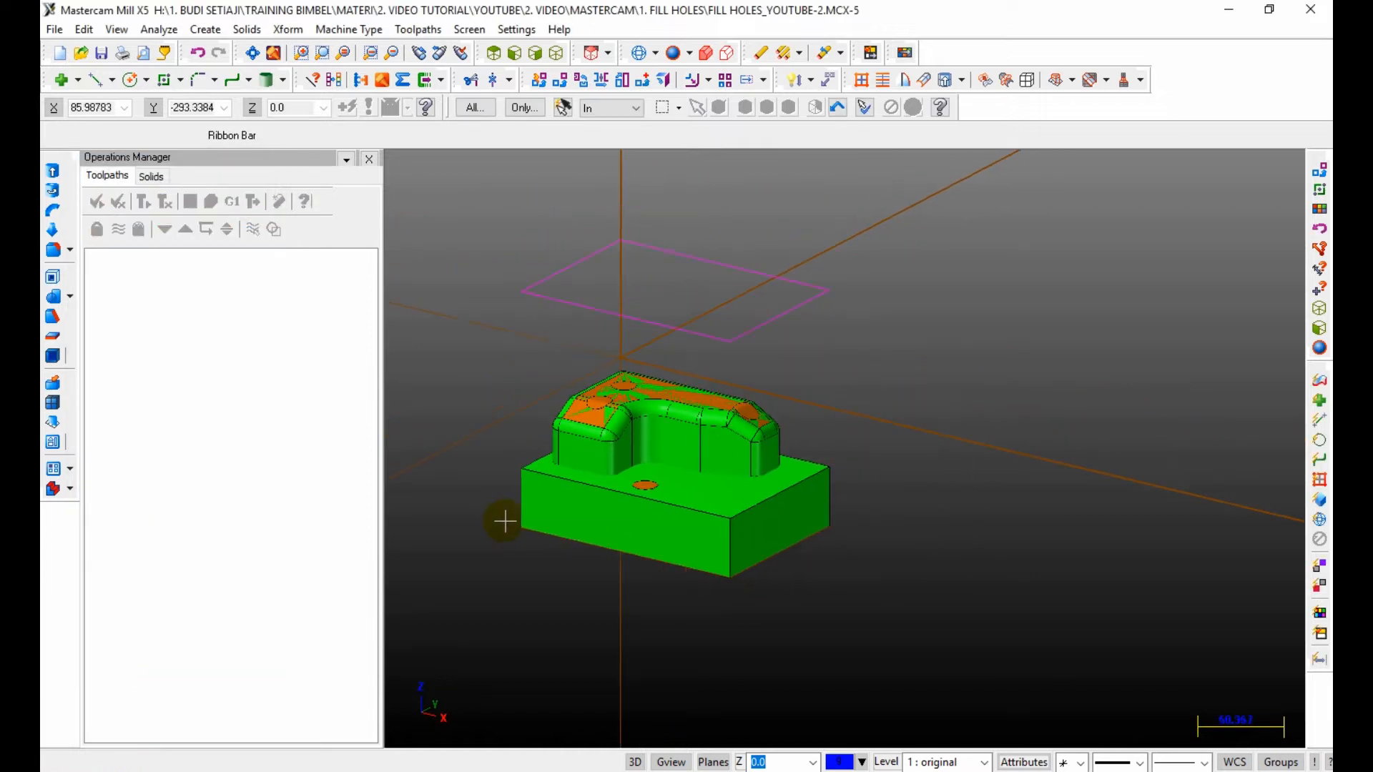
Step: Clear the result colors and check the copied rectangle's alignment with the block in the top and isometric views
right_click(492, 269)
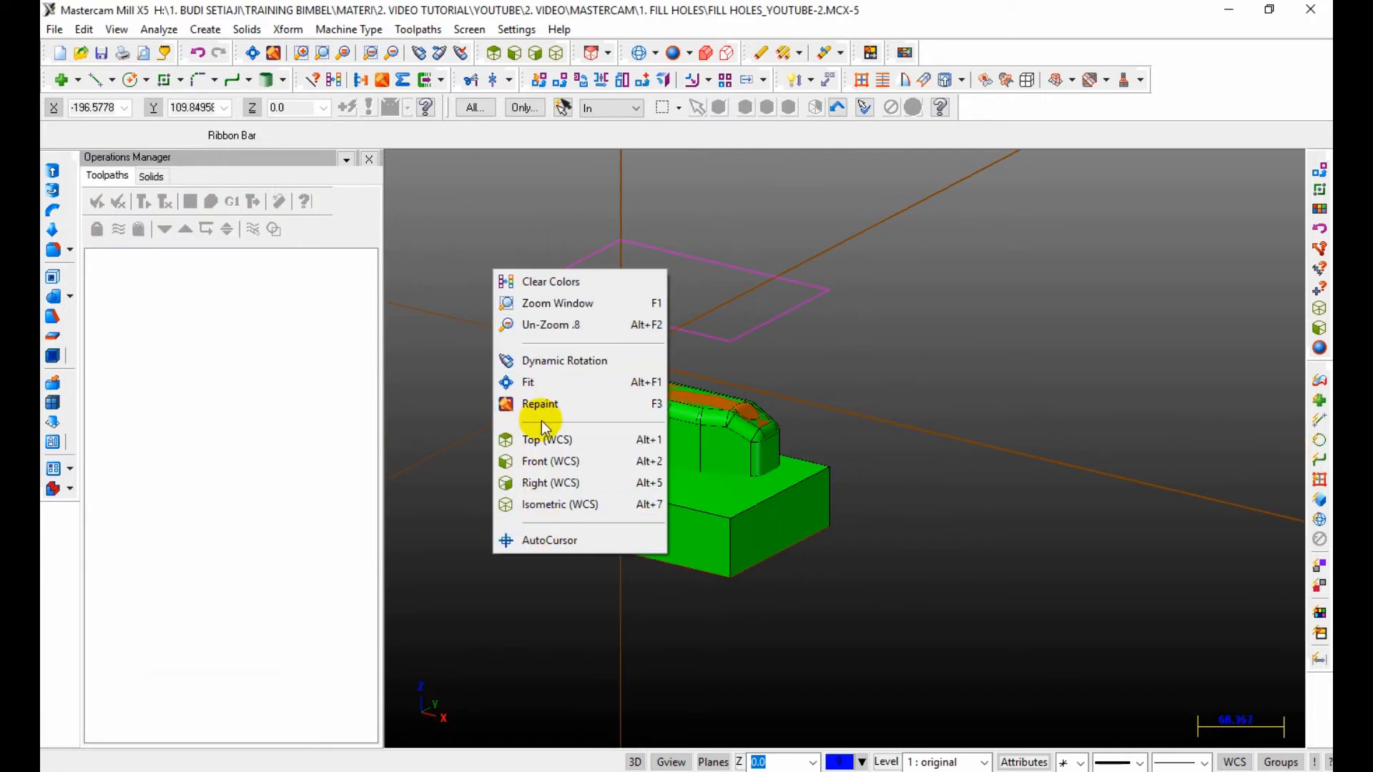
left_click(533, 284)
scroll(479, 274, "up", 4)
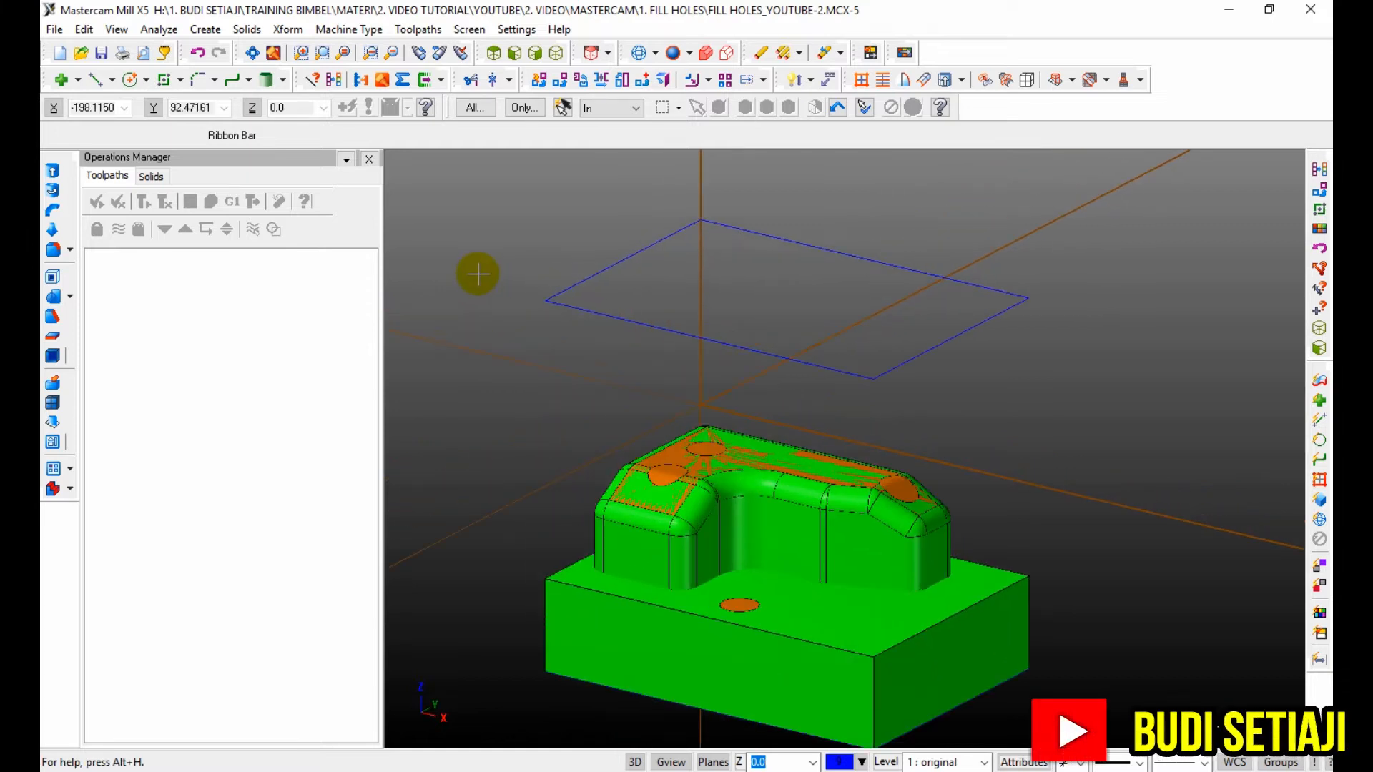
left_click(493, 53)
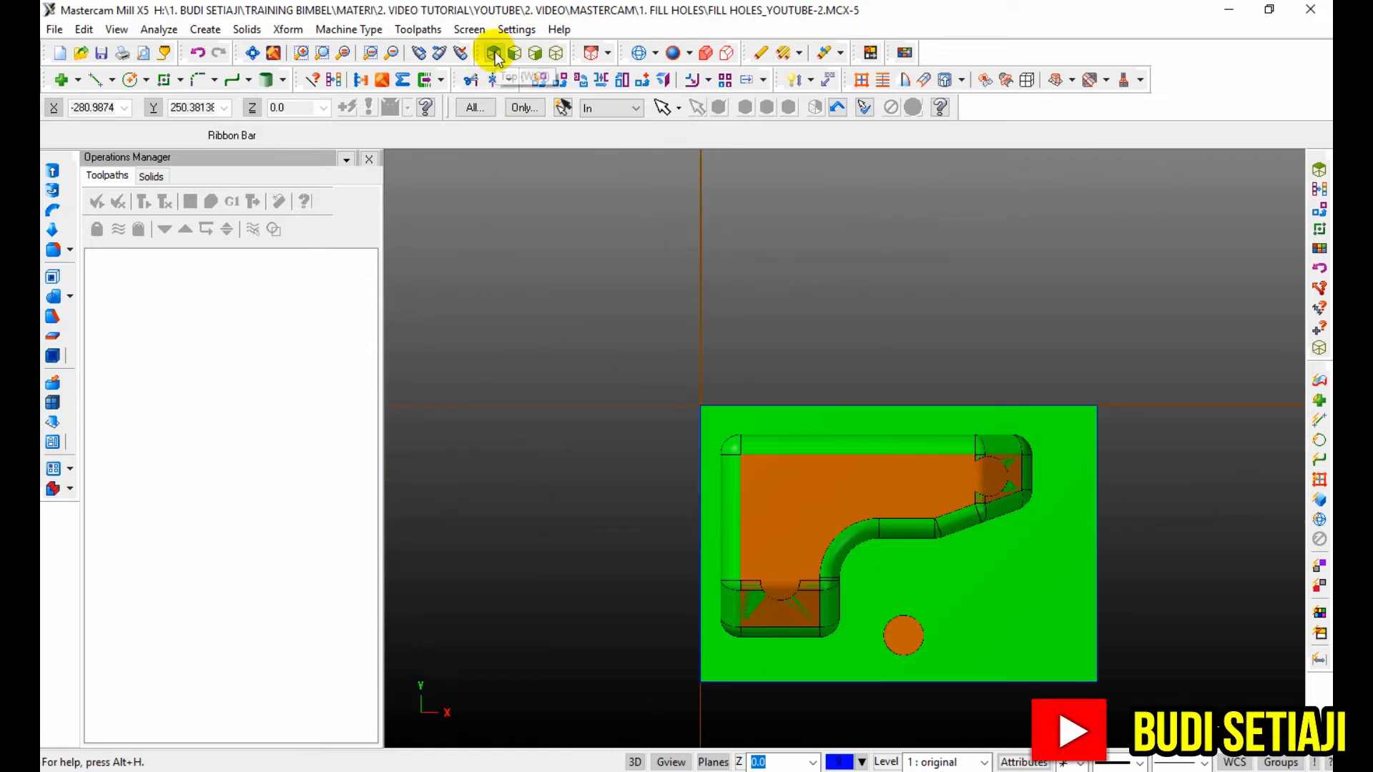
left_click(560, 55)
scroll(613, 387, "down", 4)
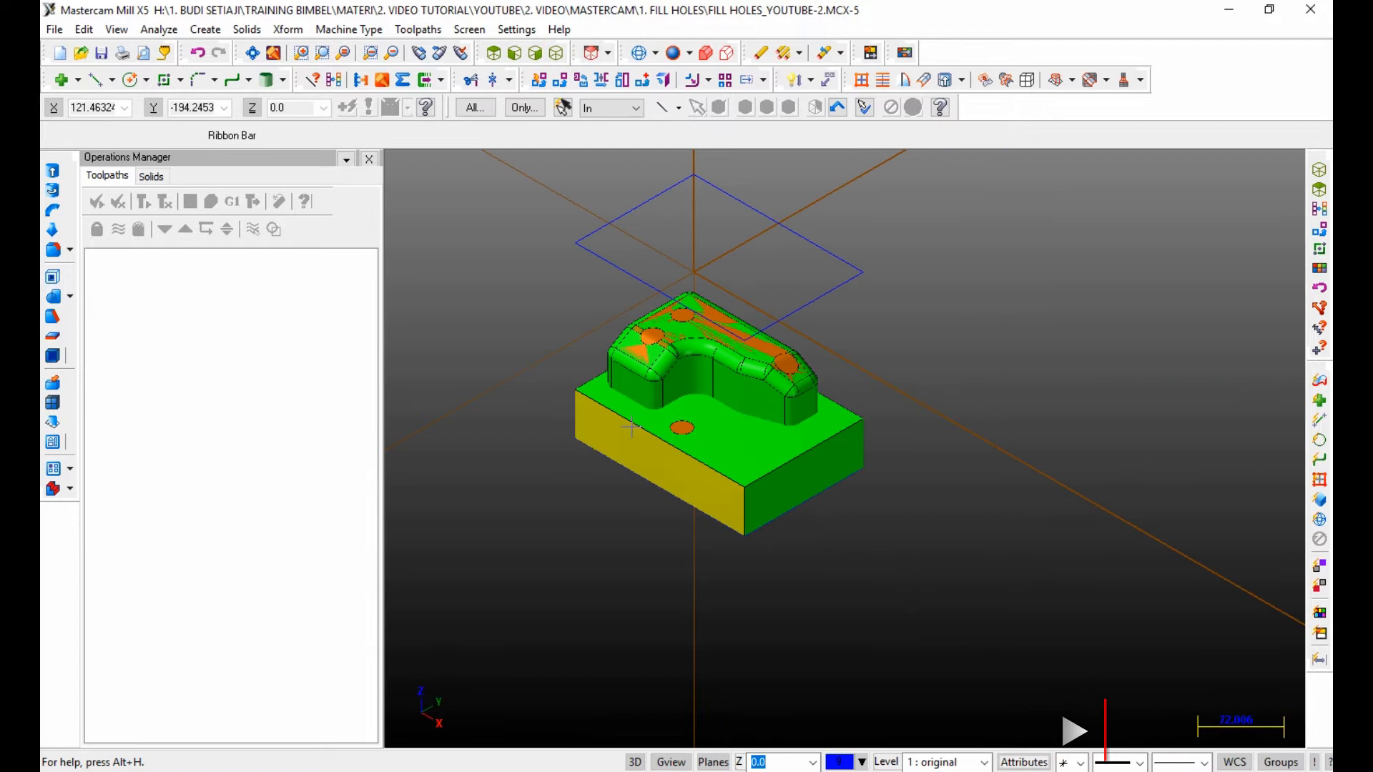
scroll(587, 242, "up", 4)
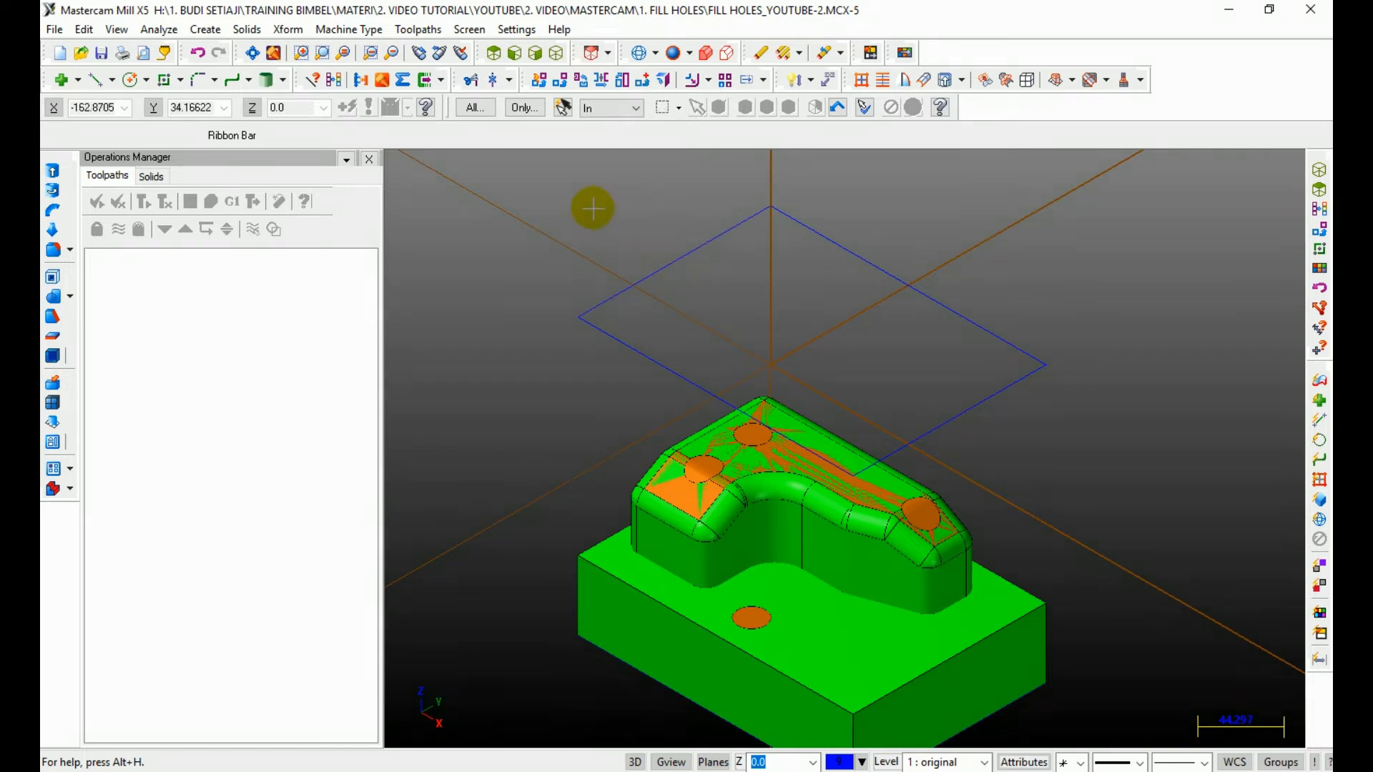
Step: Move the upper rectangle's short edge at the X origin side by -5 in X and clear the result colors
left_click(663, 264)
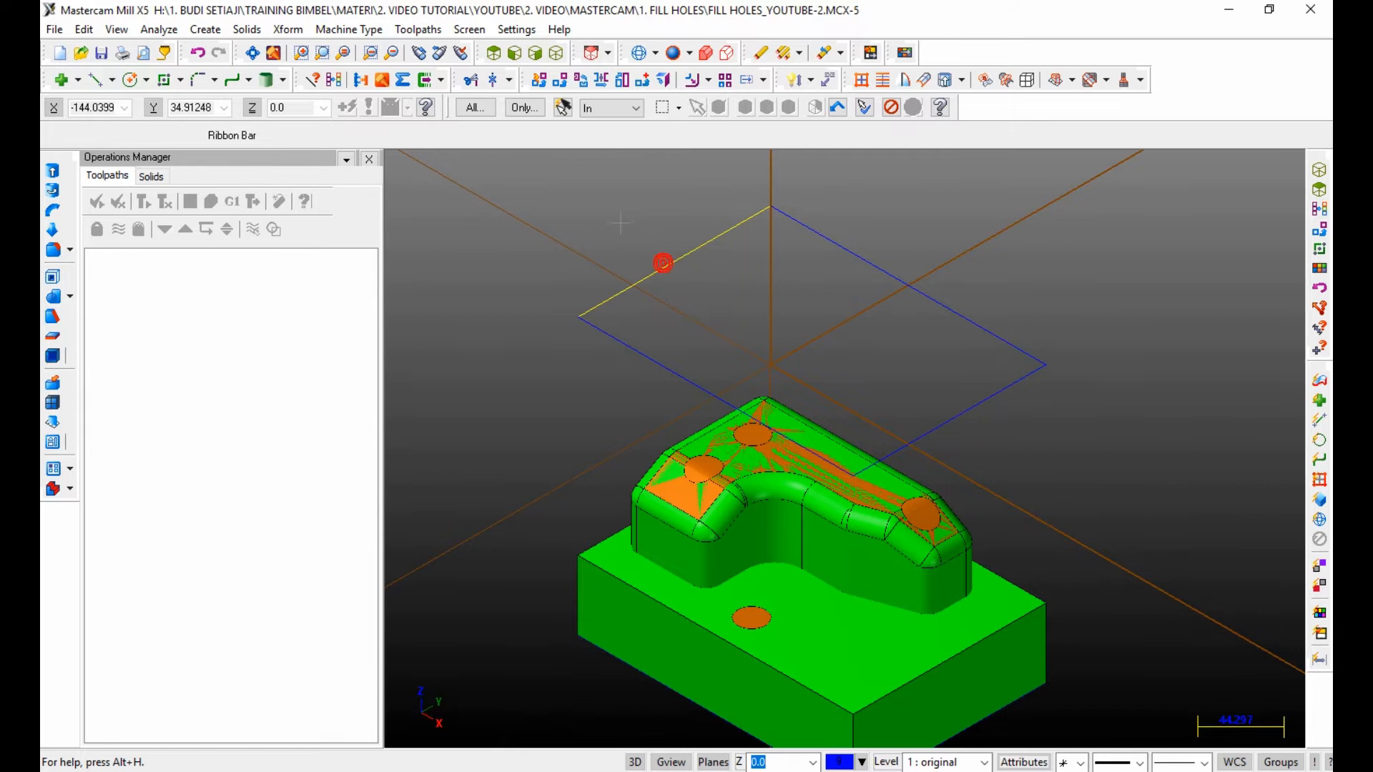
left_click(564, 81)
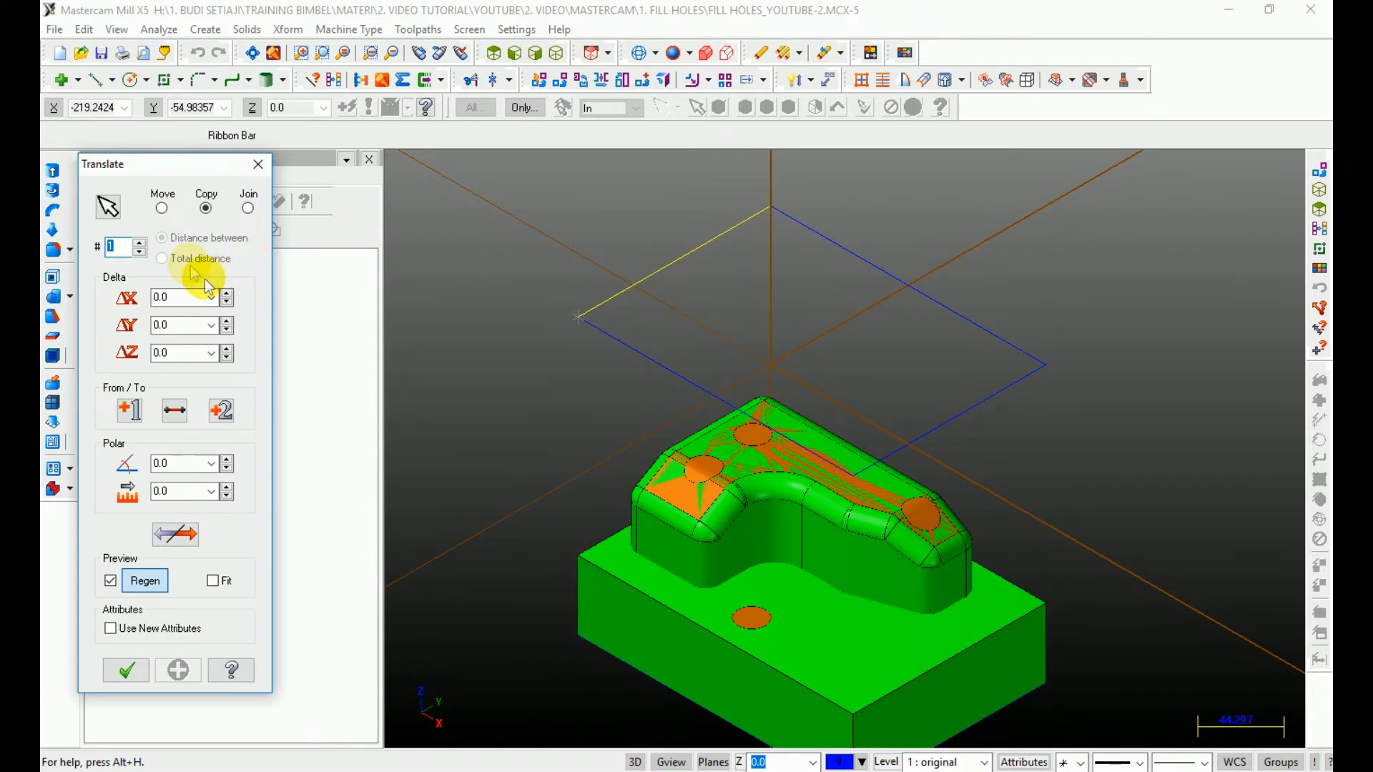
left_click(162, 210)
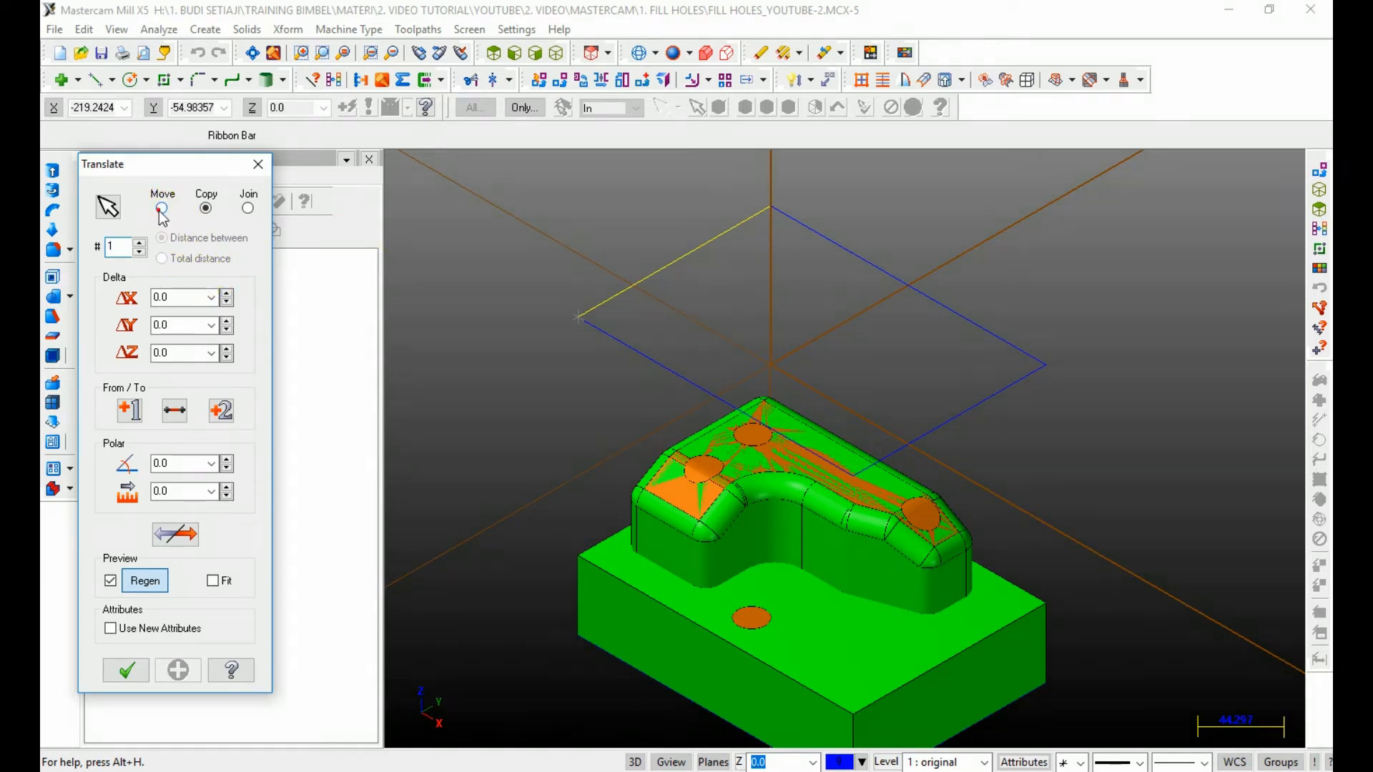
left_click(180, 298)
type("-5")
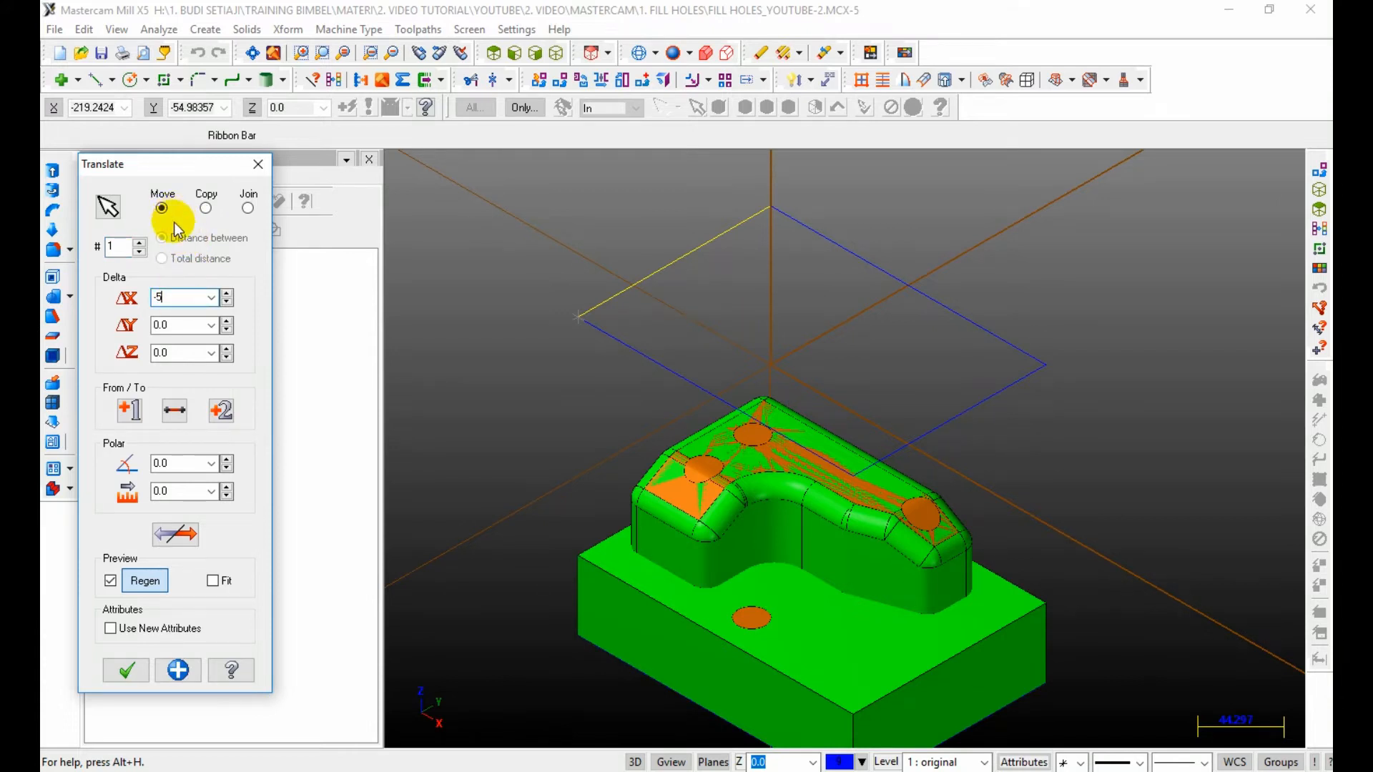
left_click(128, 670)
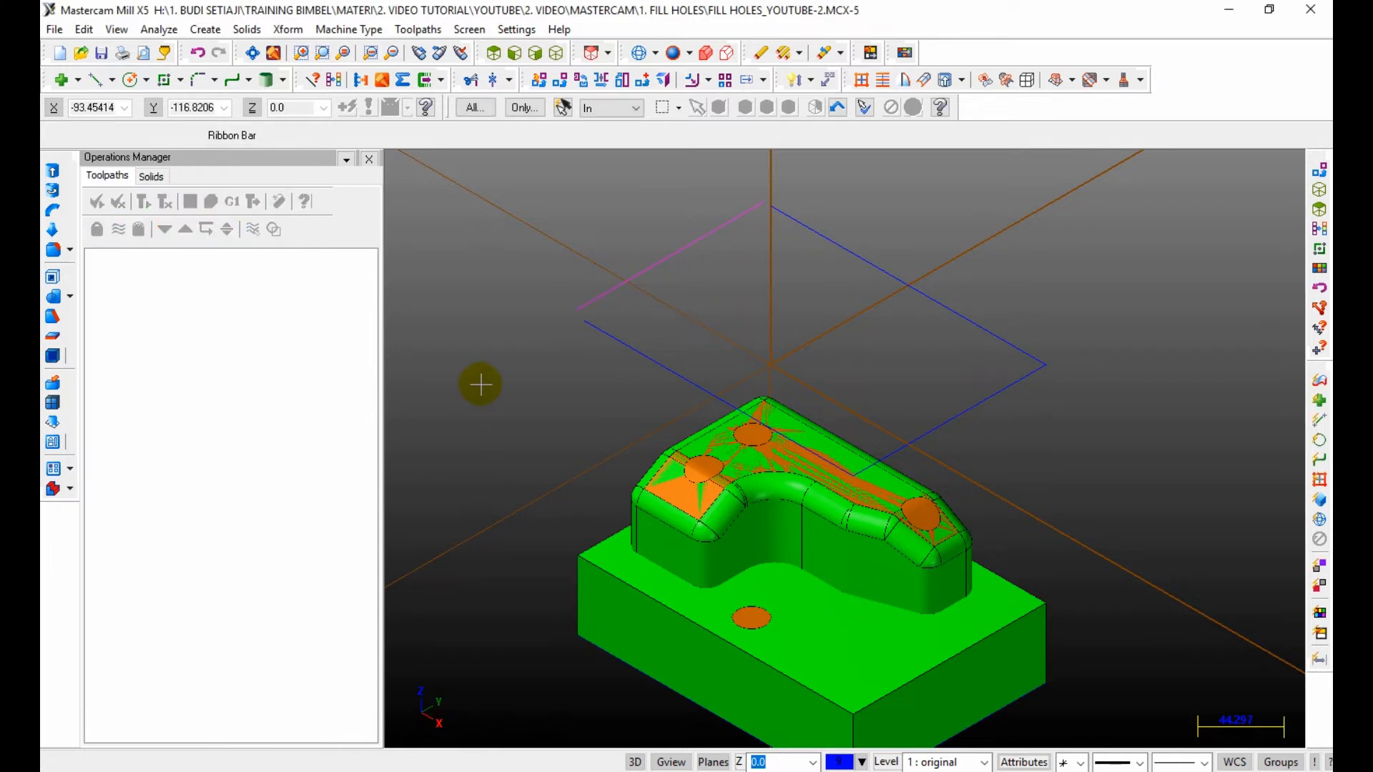
right_click(481, 368)
left_click(493, 366)
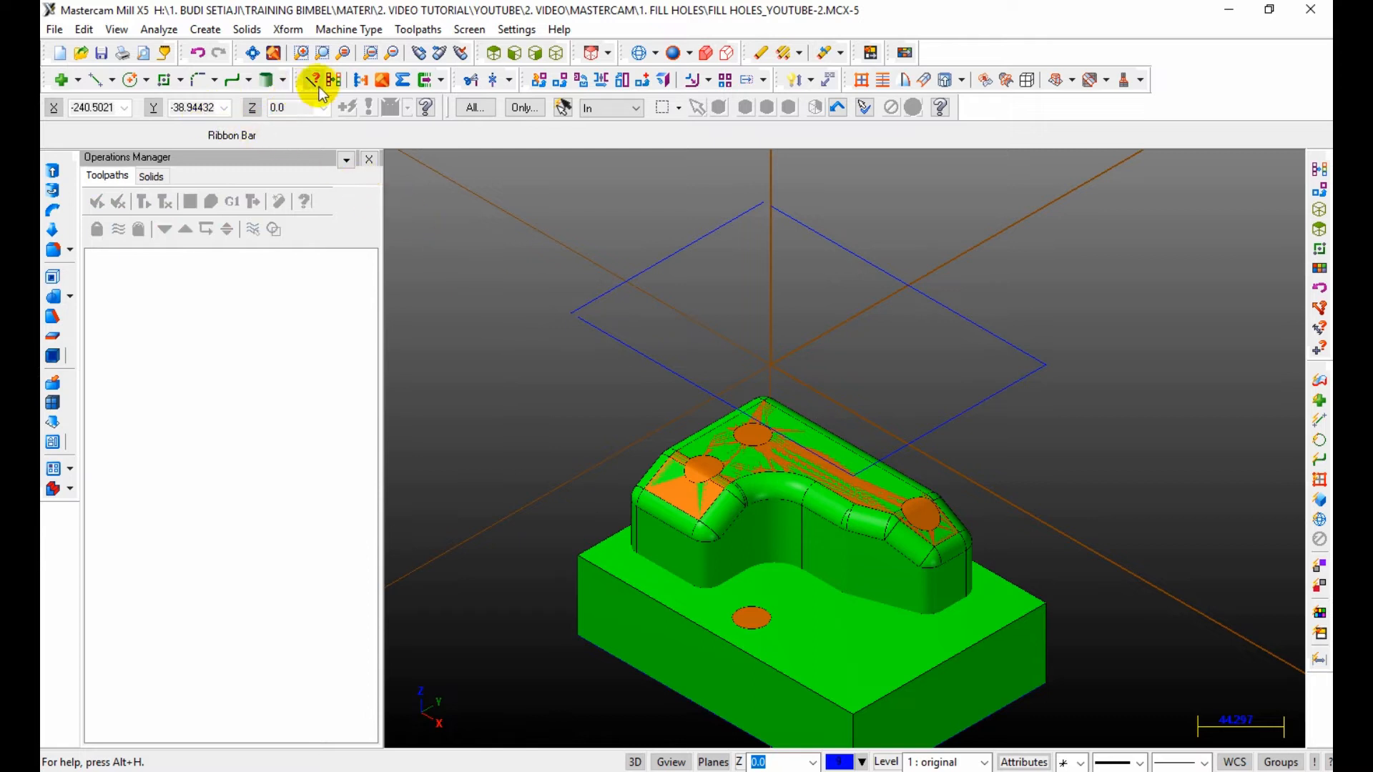
Step: Use Trim 2 Entities to join the moved edge with both long edges of the upper rectangle, and check the outline from the top
left_click(442, 81)
left_click(500, 107)
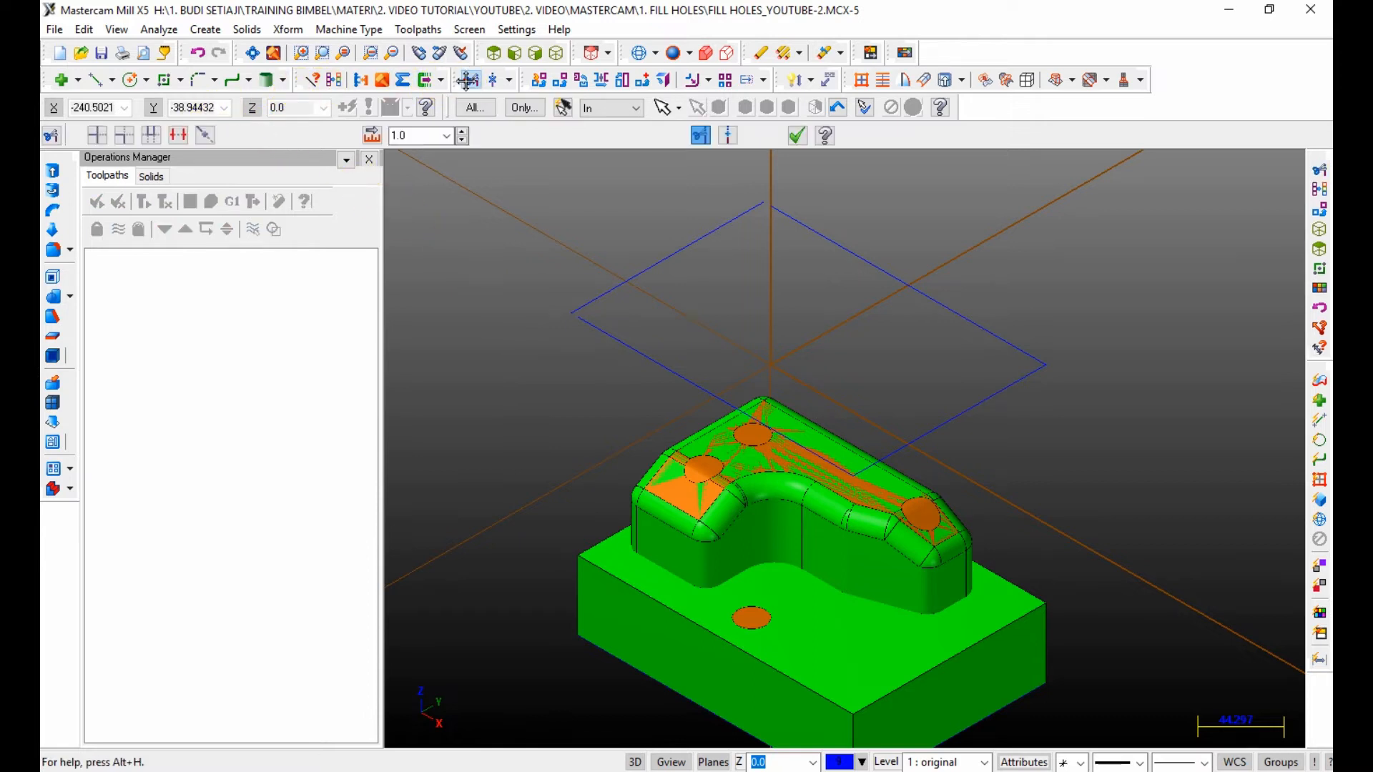
left_click(123, 134)
left_click(615, 338)
left_click(692, 236)
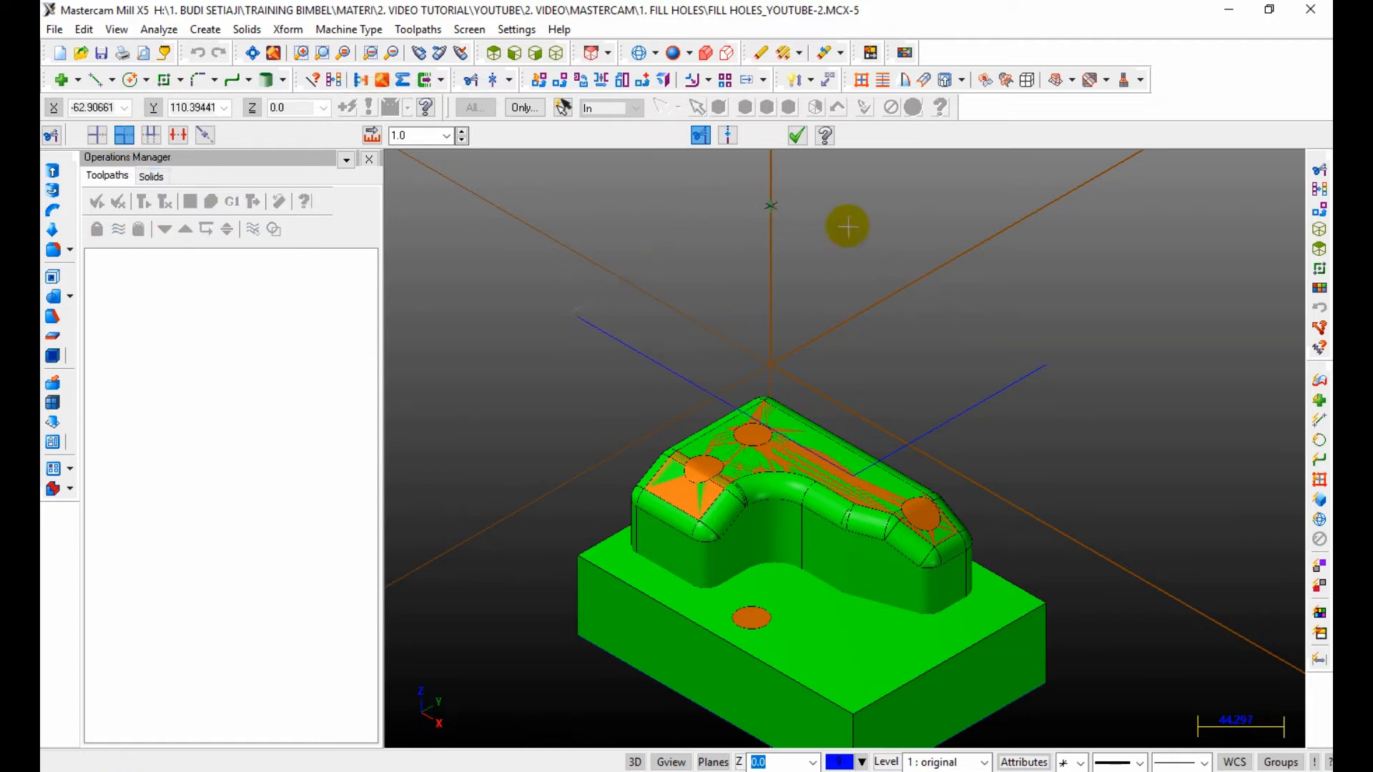
left_click(815, 234)
left_click(628, 286)
left_click(797, 135)
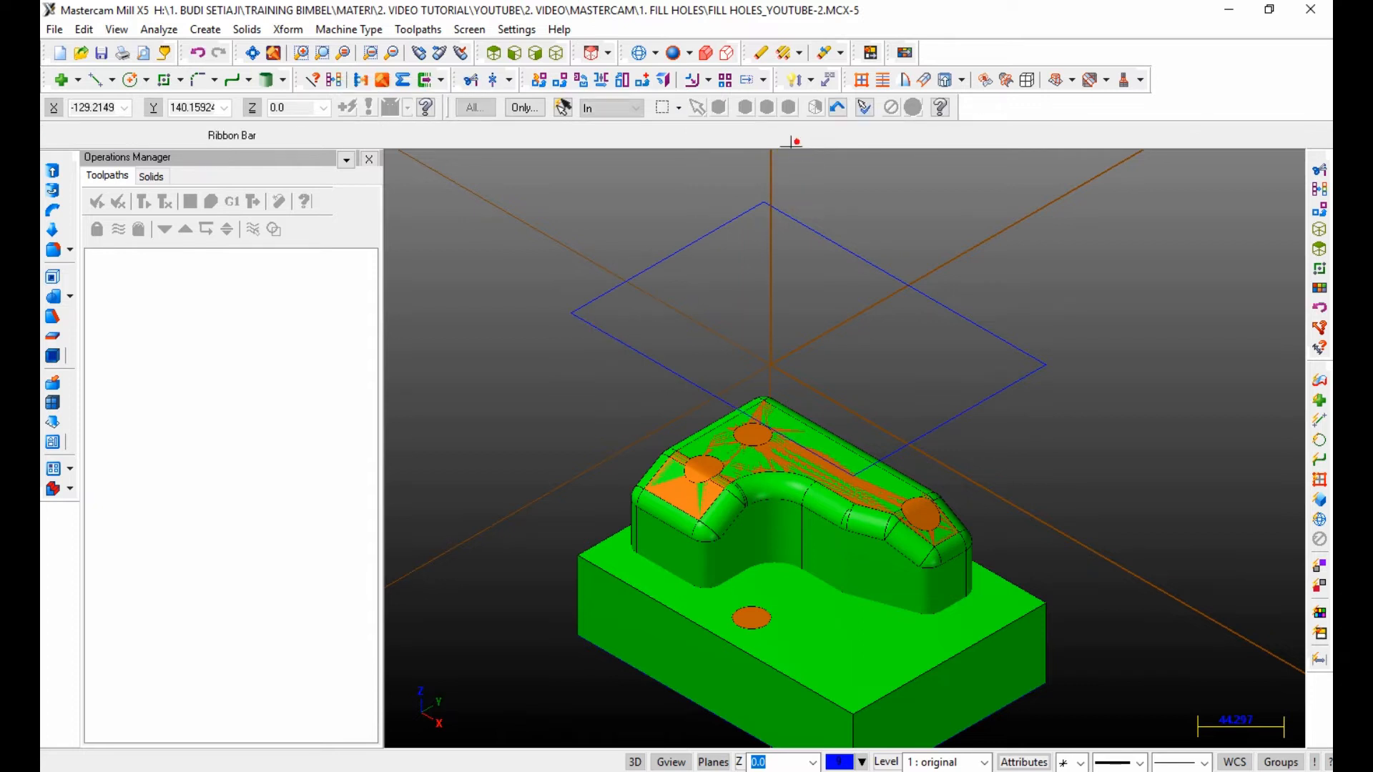
left_click(495, 54)
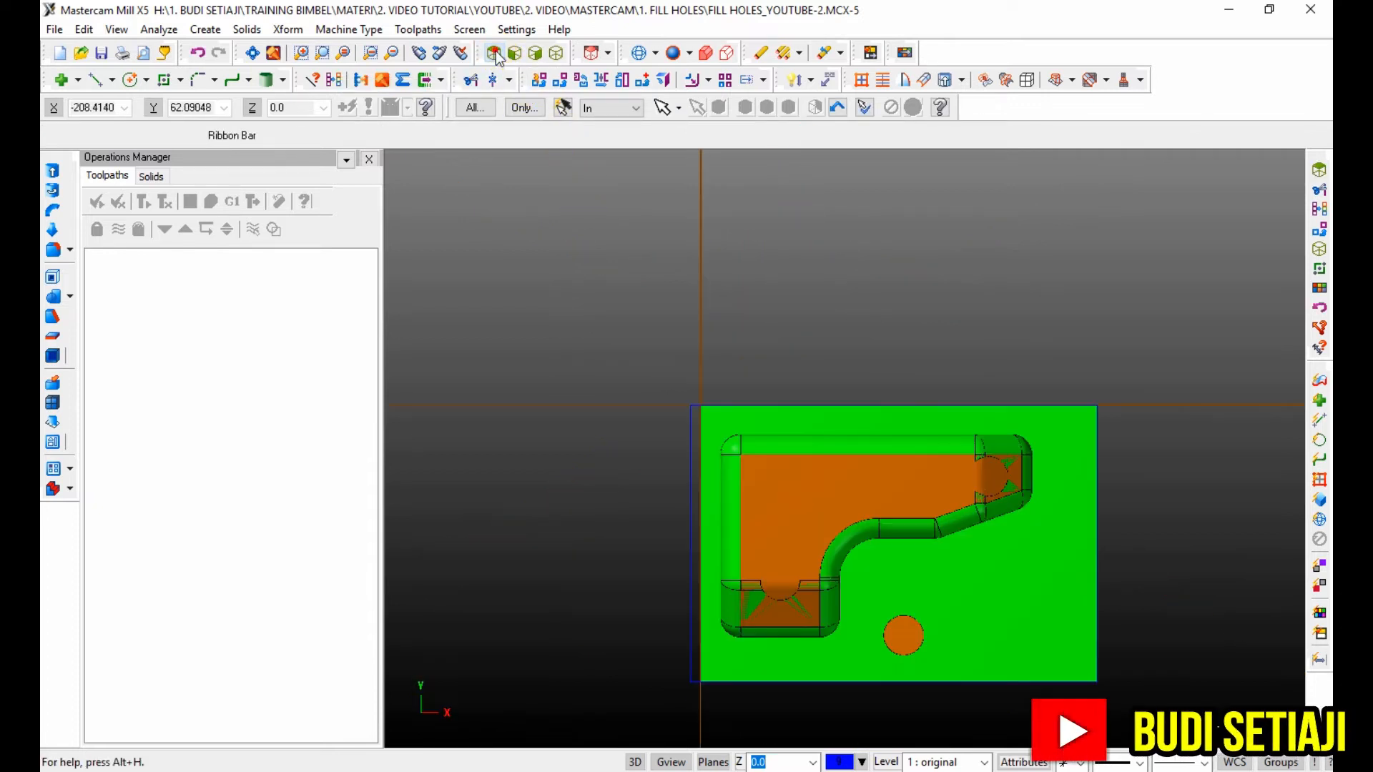
left_click(554, 52)
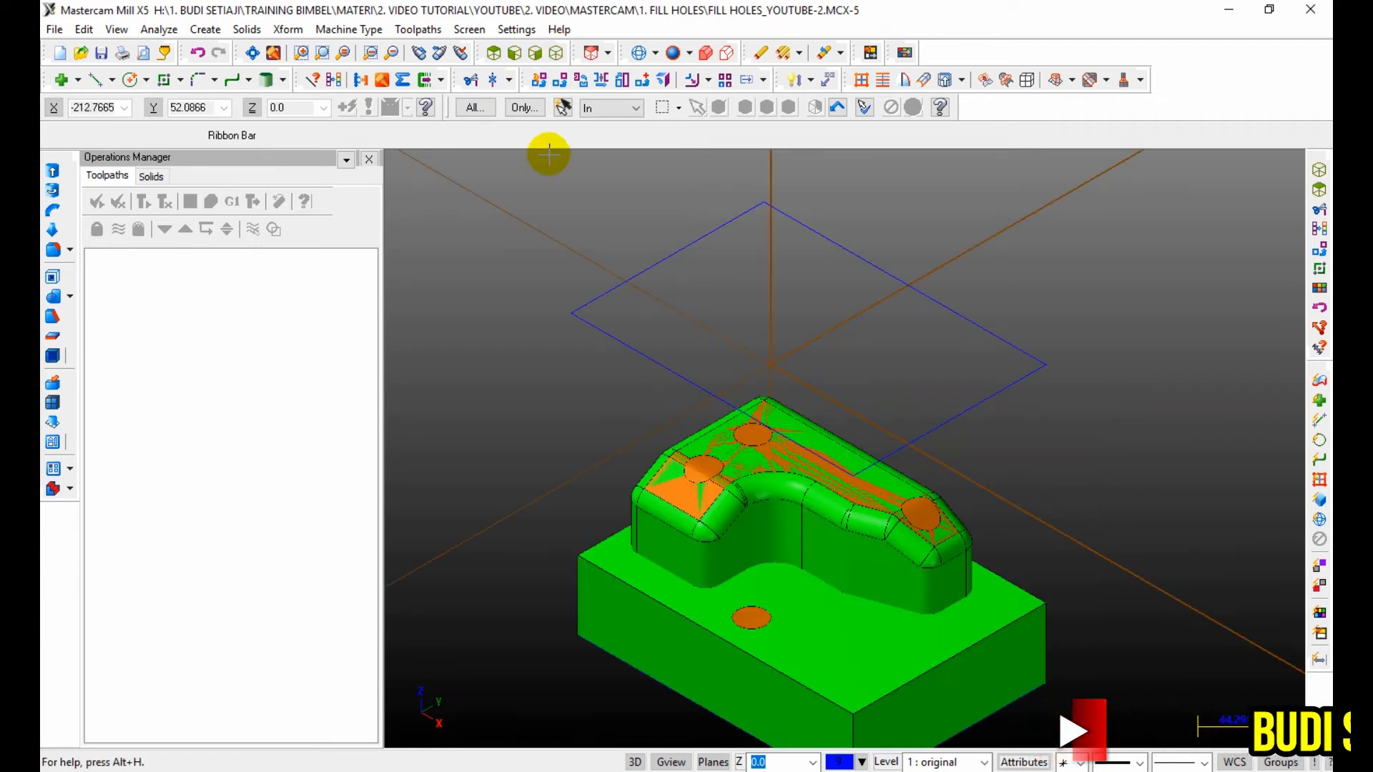
Step: Add the default mill machine group and expand its properties in the toolpath tree
scroll(641, 196, "down", 2)
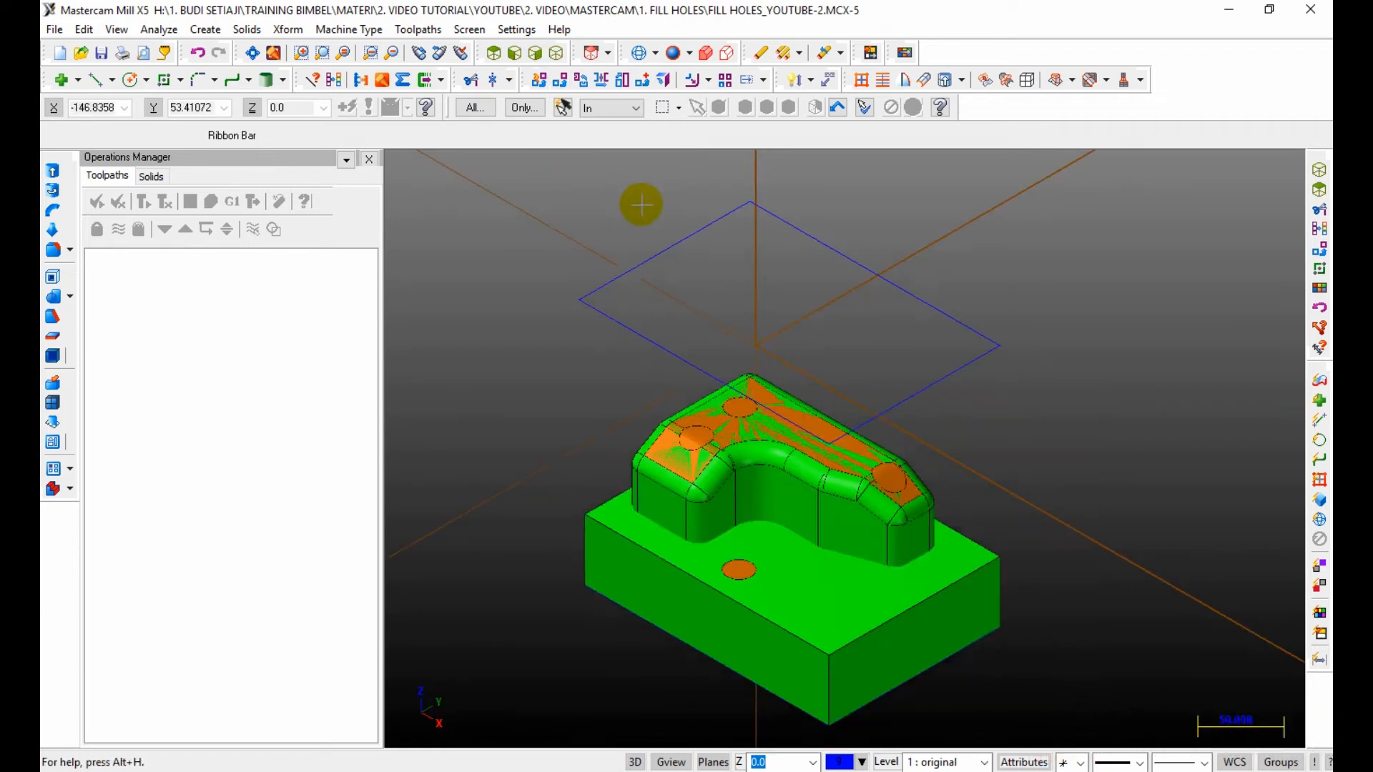
left_click(370, 31)
mouse_move(378, 52)
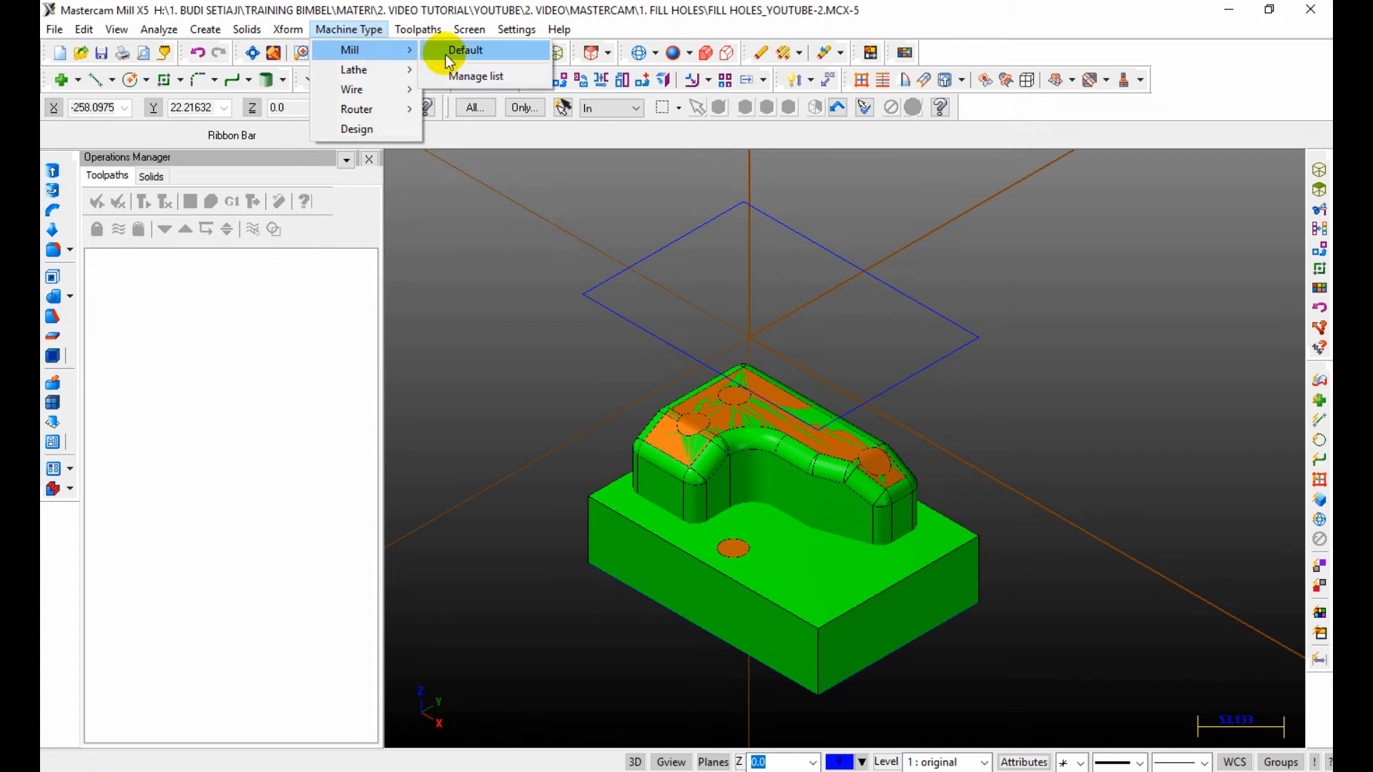
left_click(446, 53)
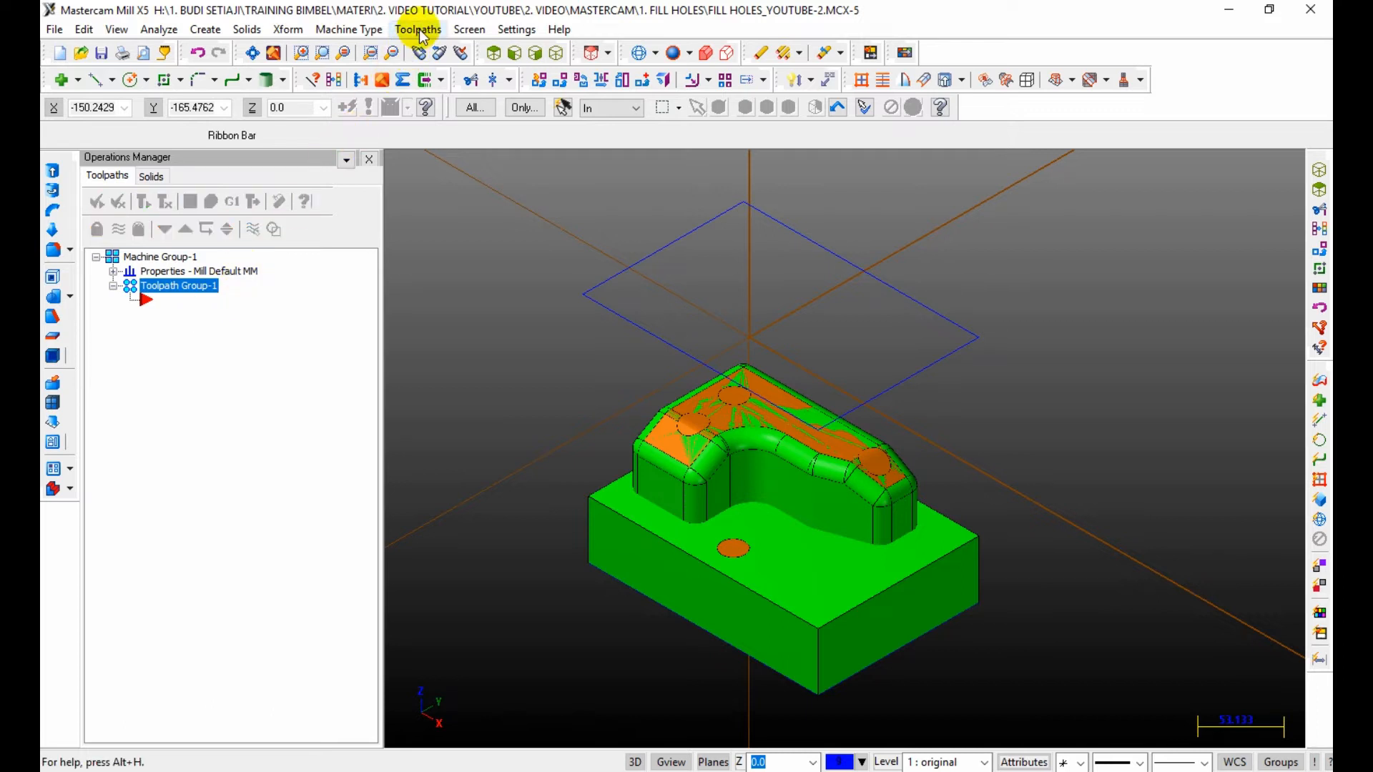
left_click(112, 271)
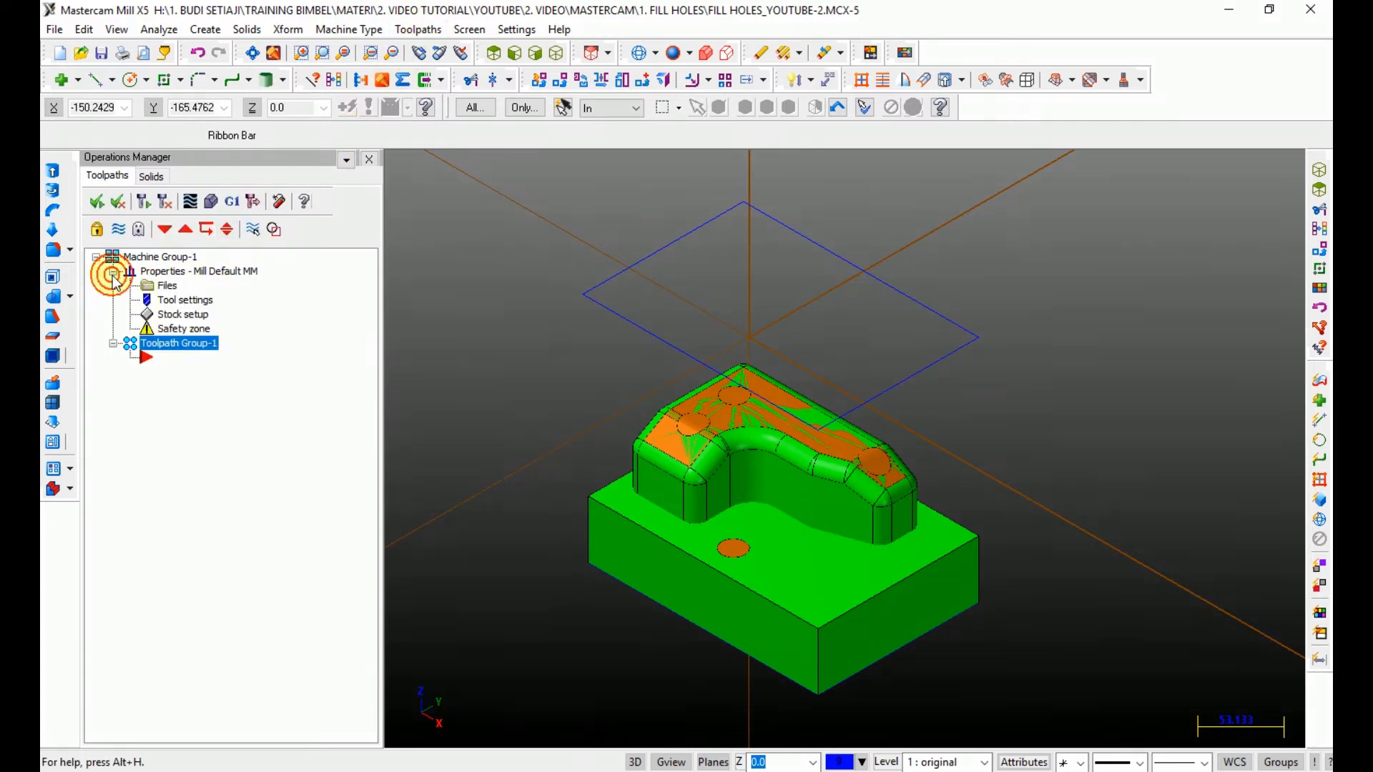
Step: Define the machine group's rectangular stock from all solids and check its outline in the side, top and isometric views
double_click(186, 318)
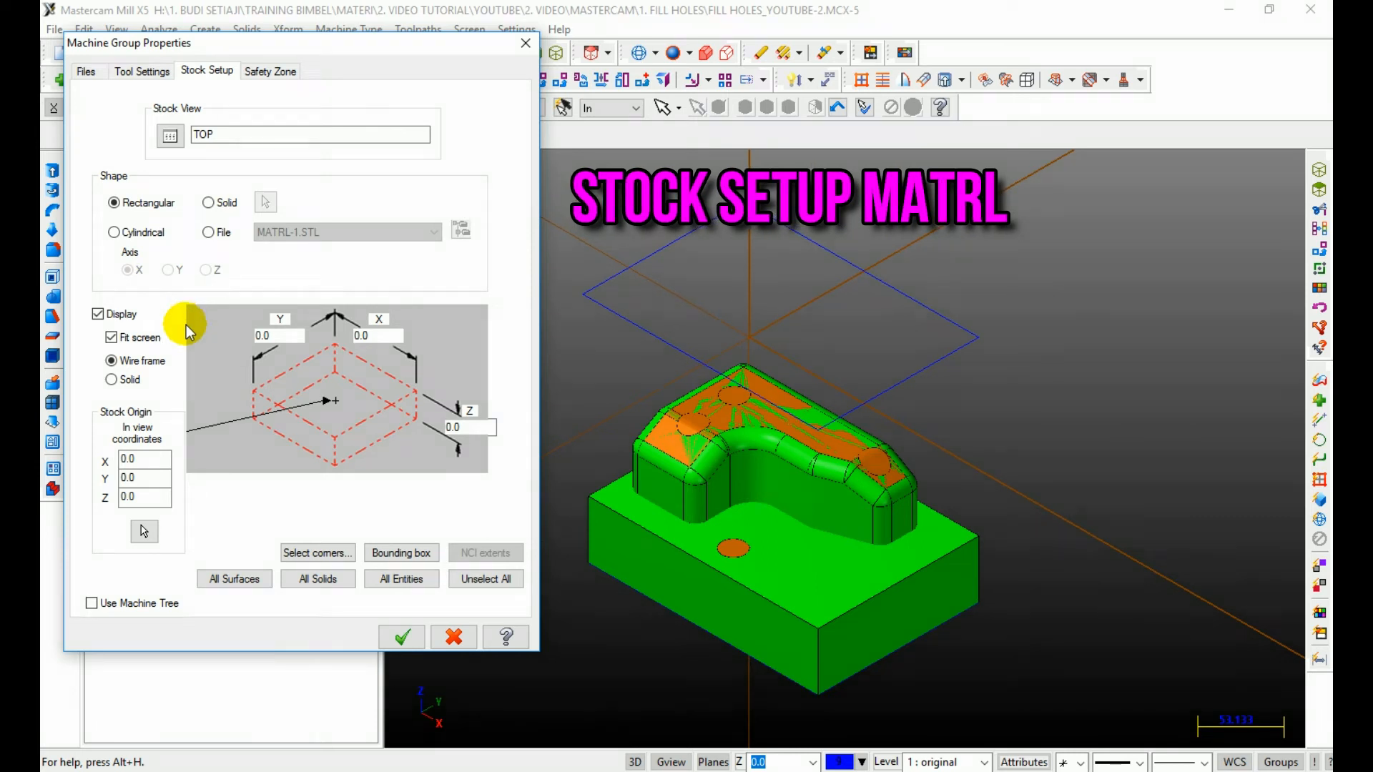
left_click(318, 583)
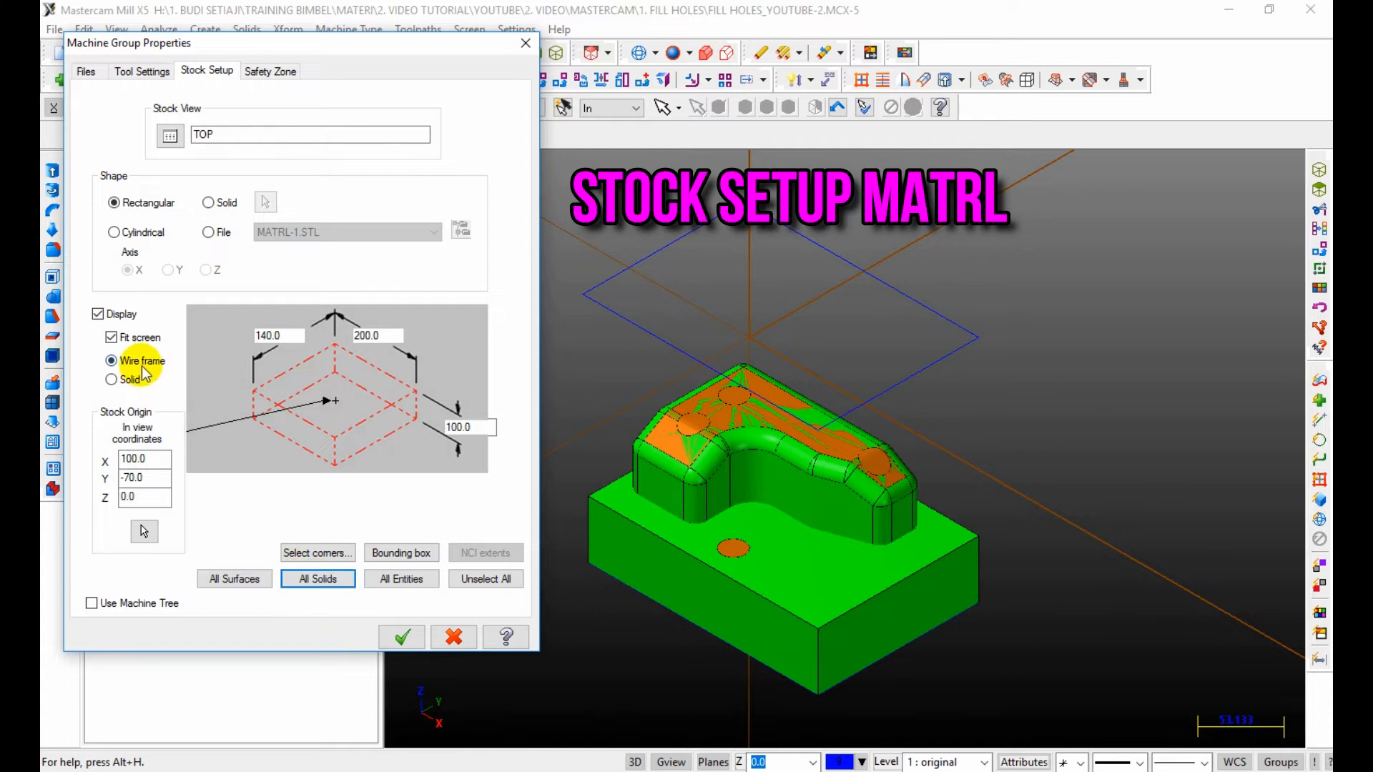
left_click(390, 631)
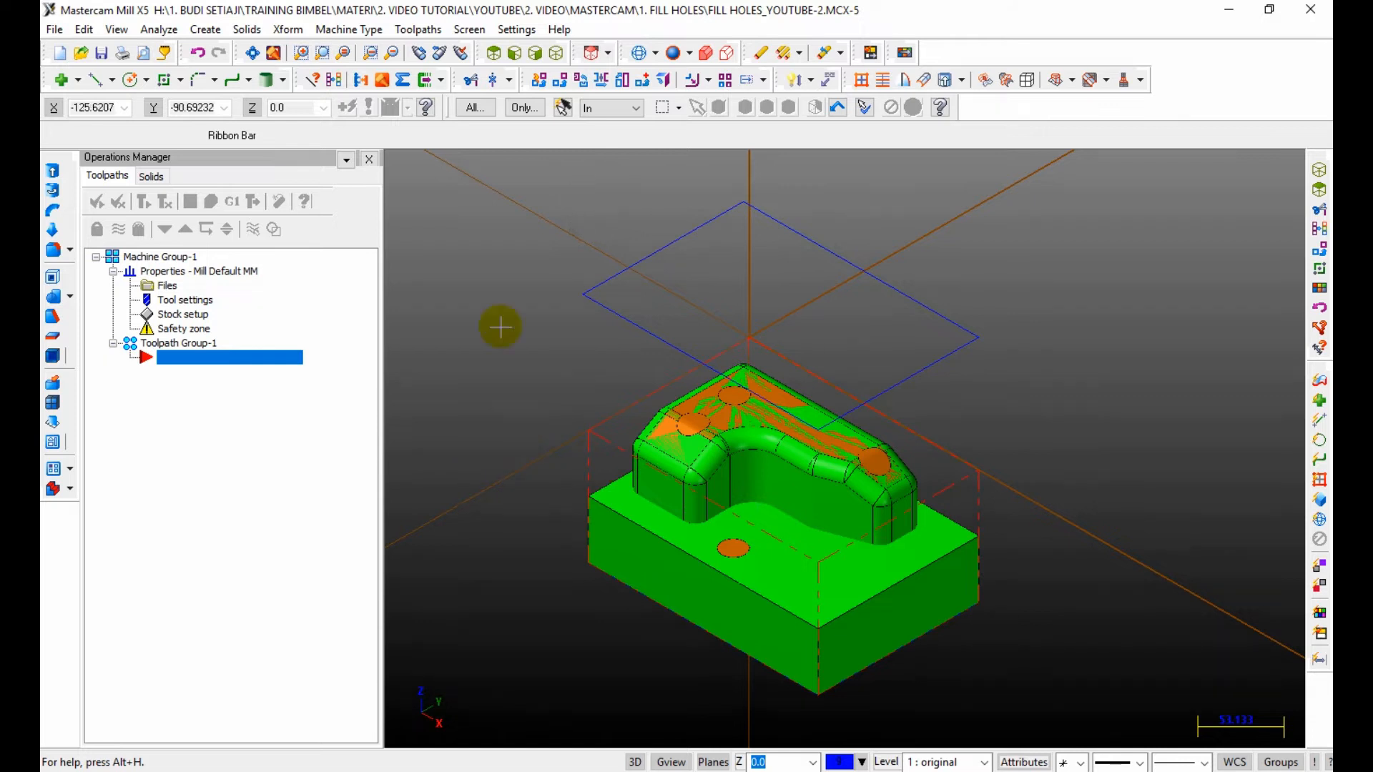
left_click(514, 54)
left_click(556, 53)
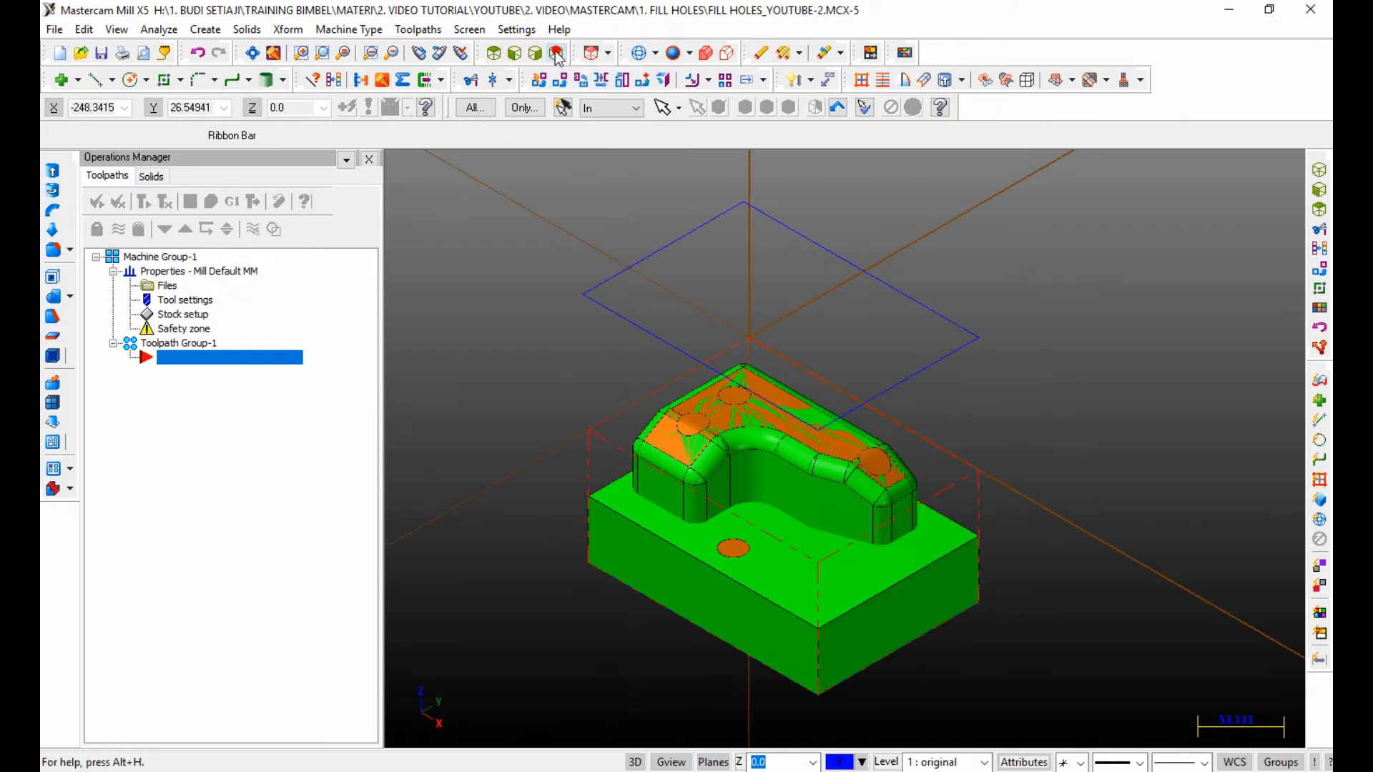
left_click(535, 55)
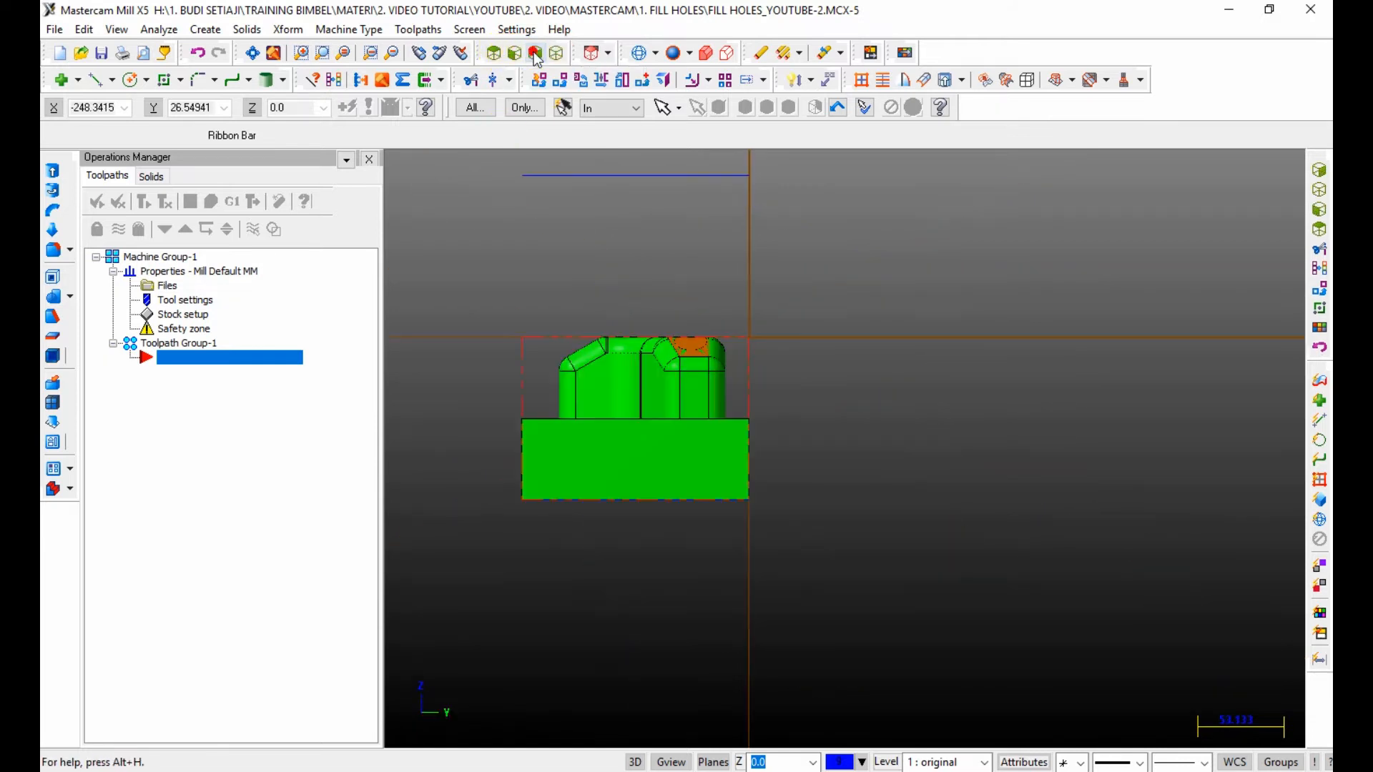
left_click(493, 53)
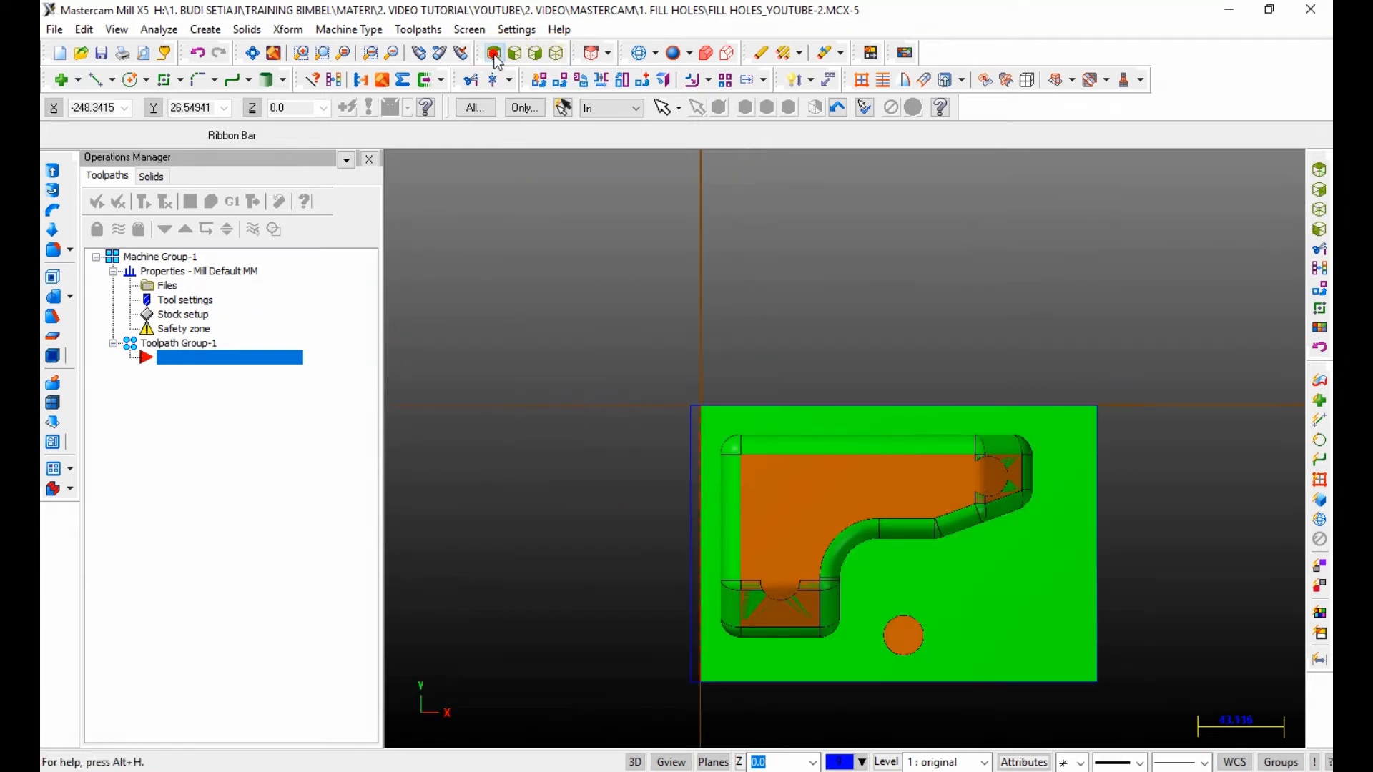
left_click(556, 53)
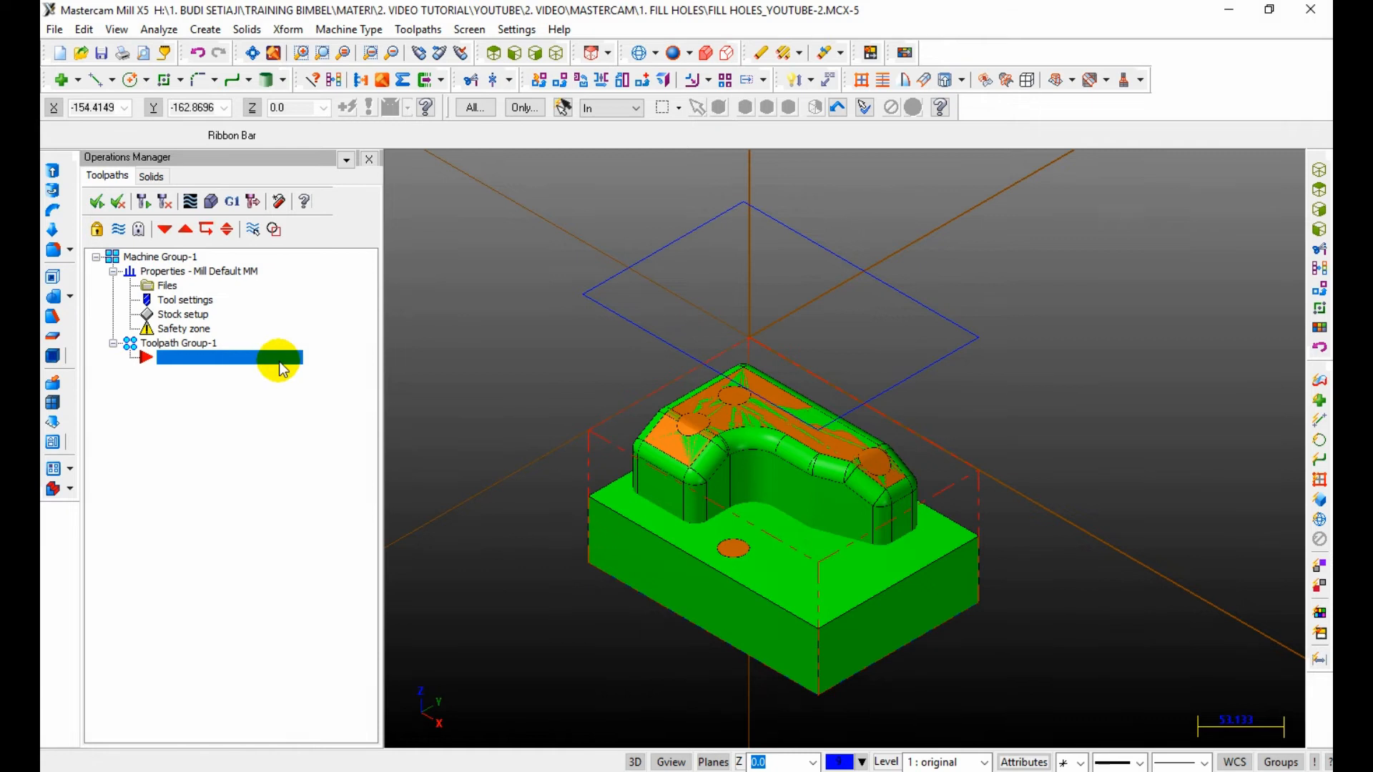
Step: Start a Surface Rough Pocket toolpath with the NC name PART-1
left_click(415, 29)
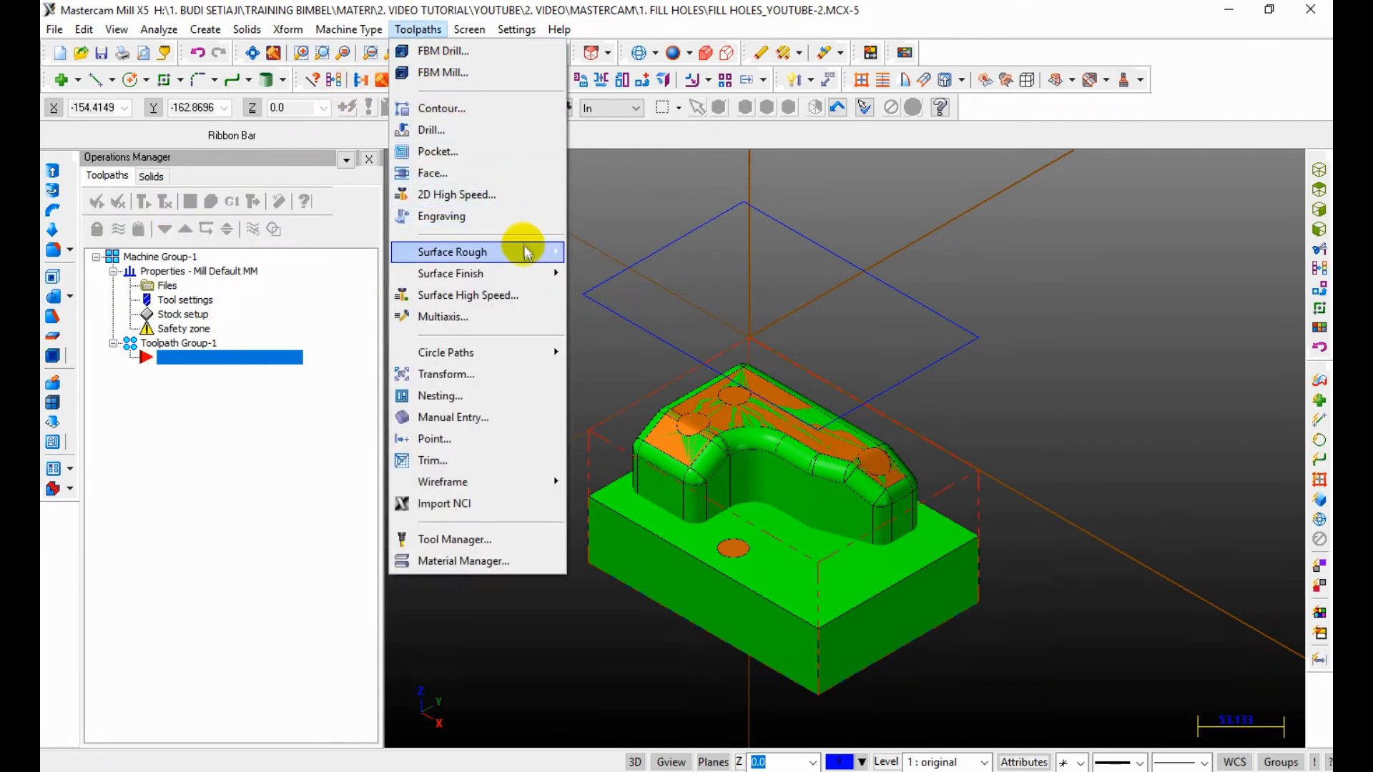
mouse_move(526, 253)
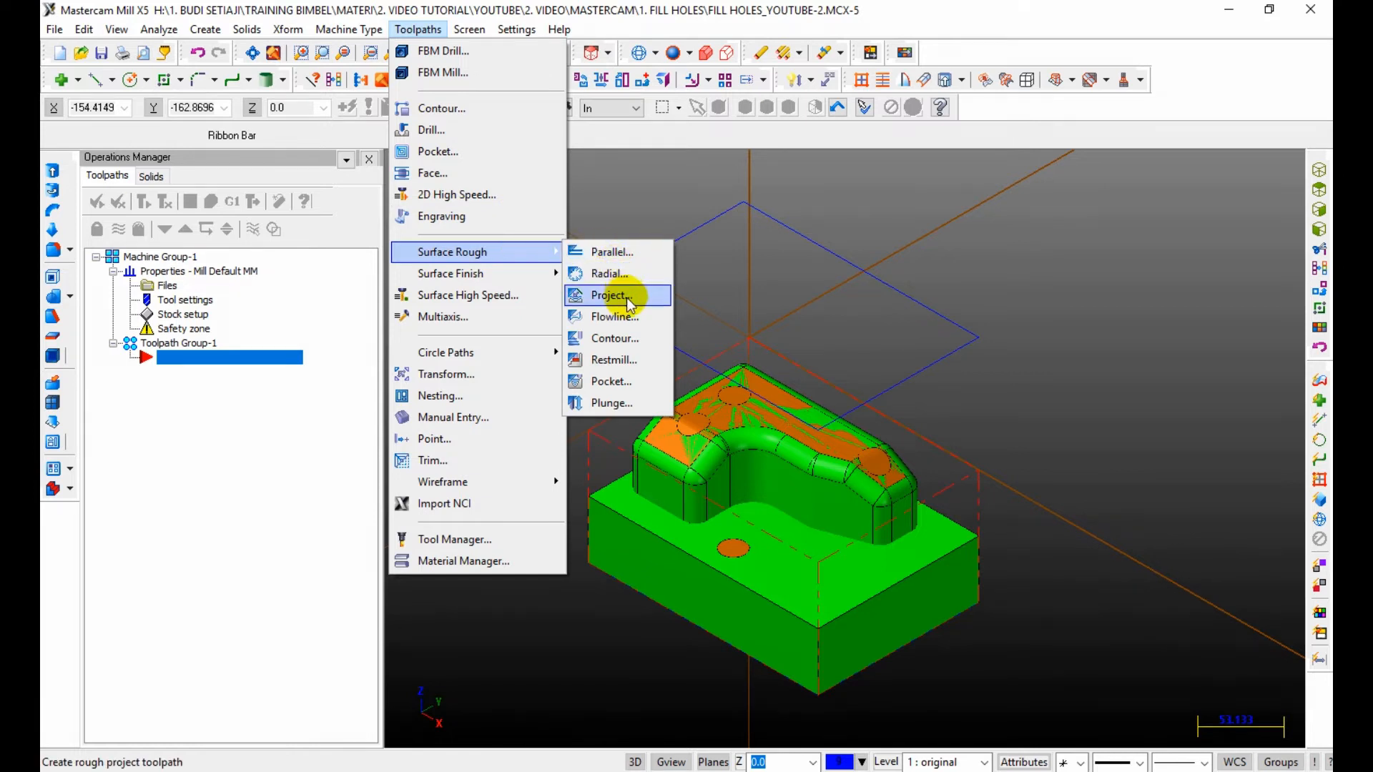
left_click(629, 385)
left_click(520, 707)
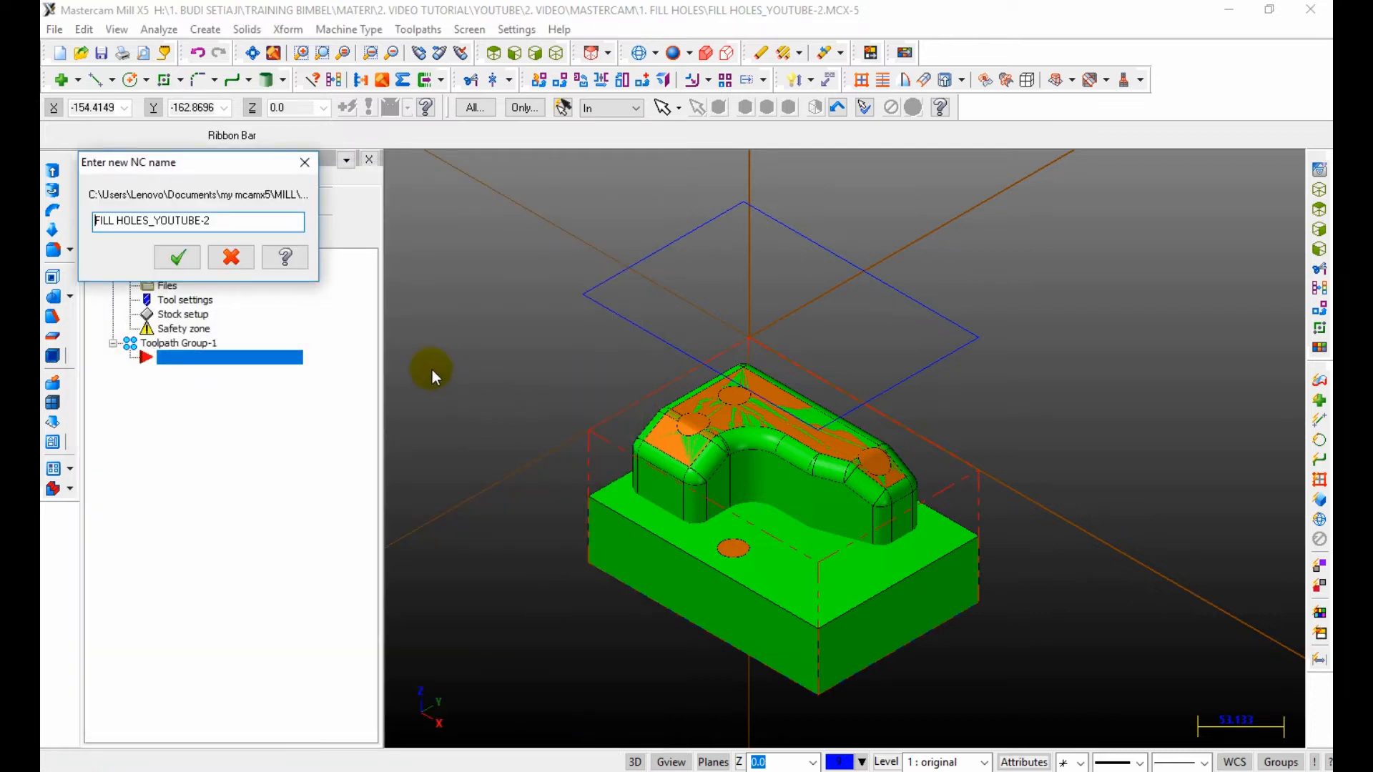
left_click_drag(228, 220, 94, 224)
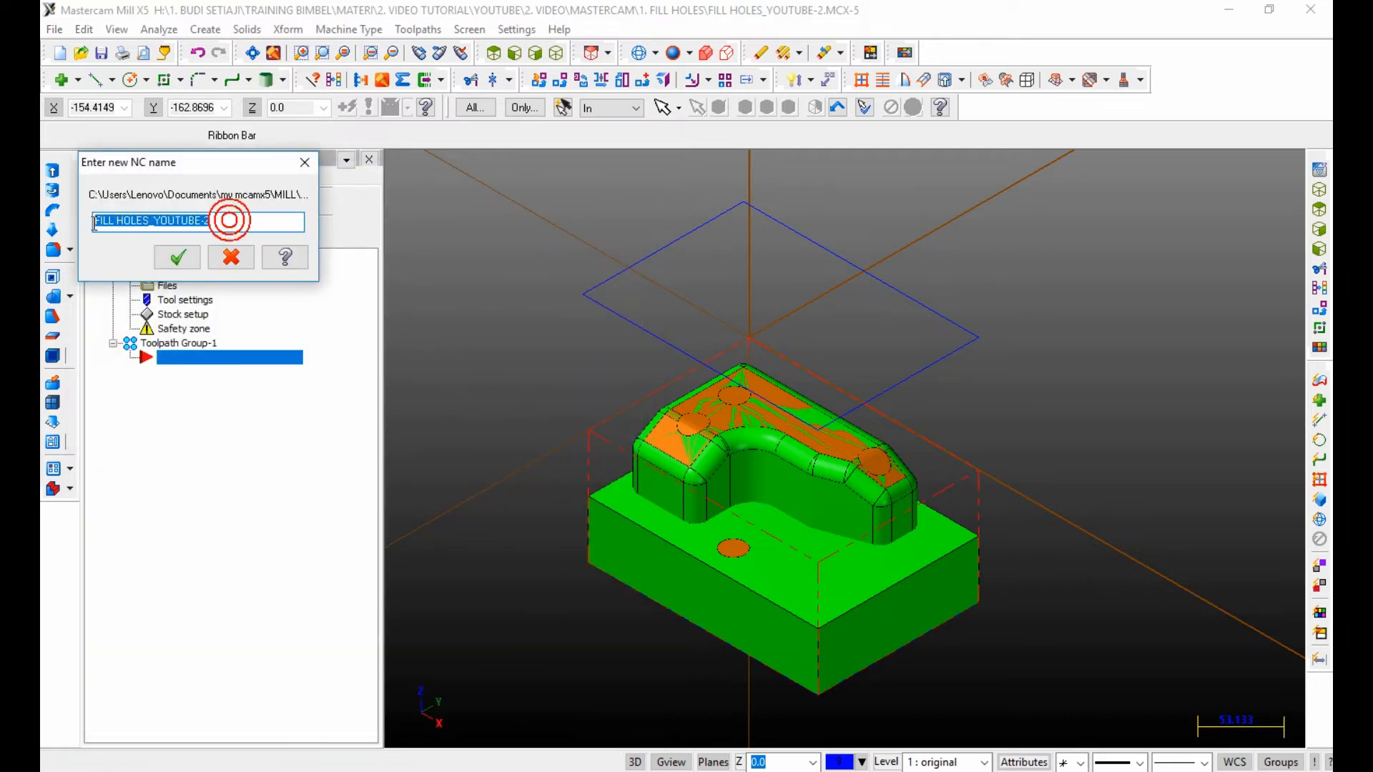
type("ca")
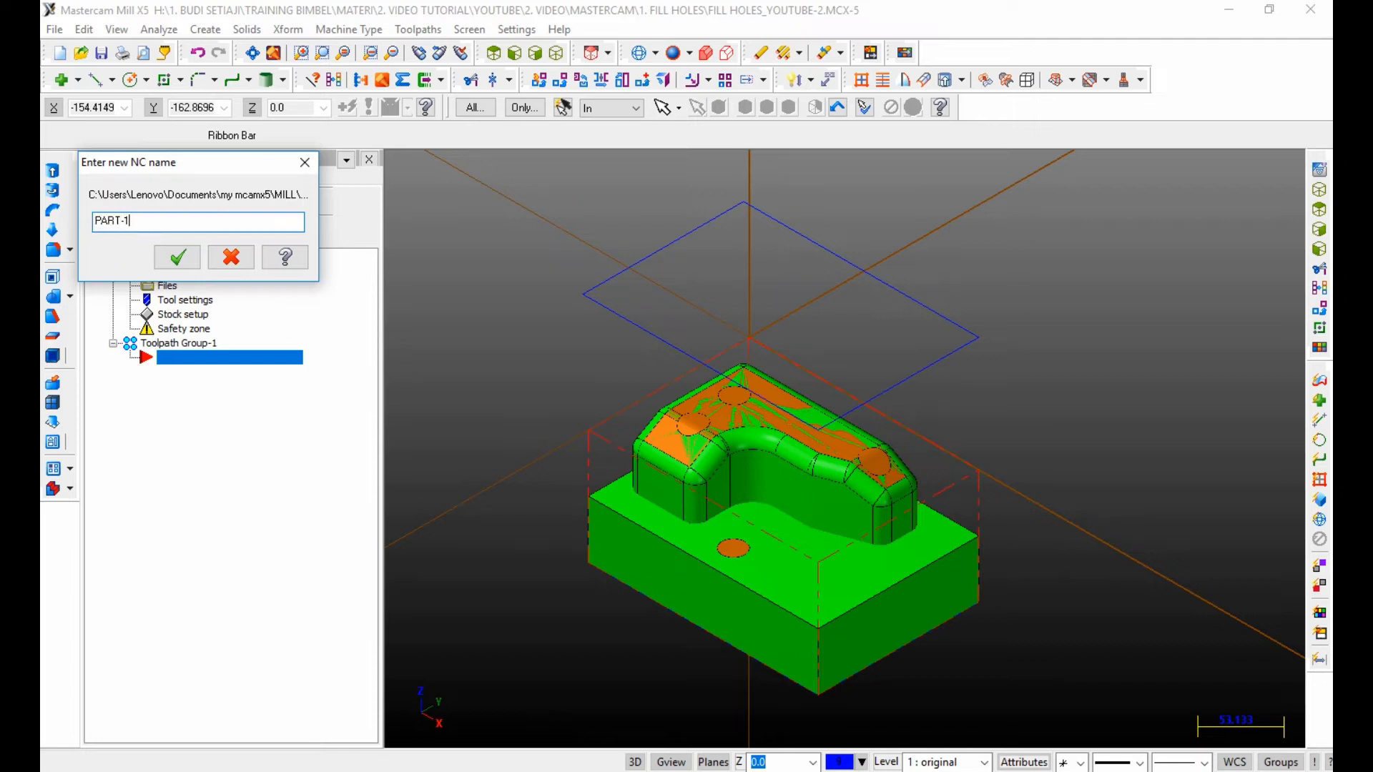
left_click(179, 258)
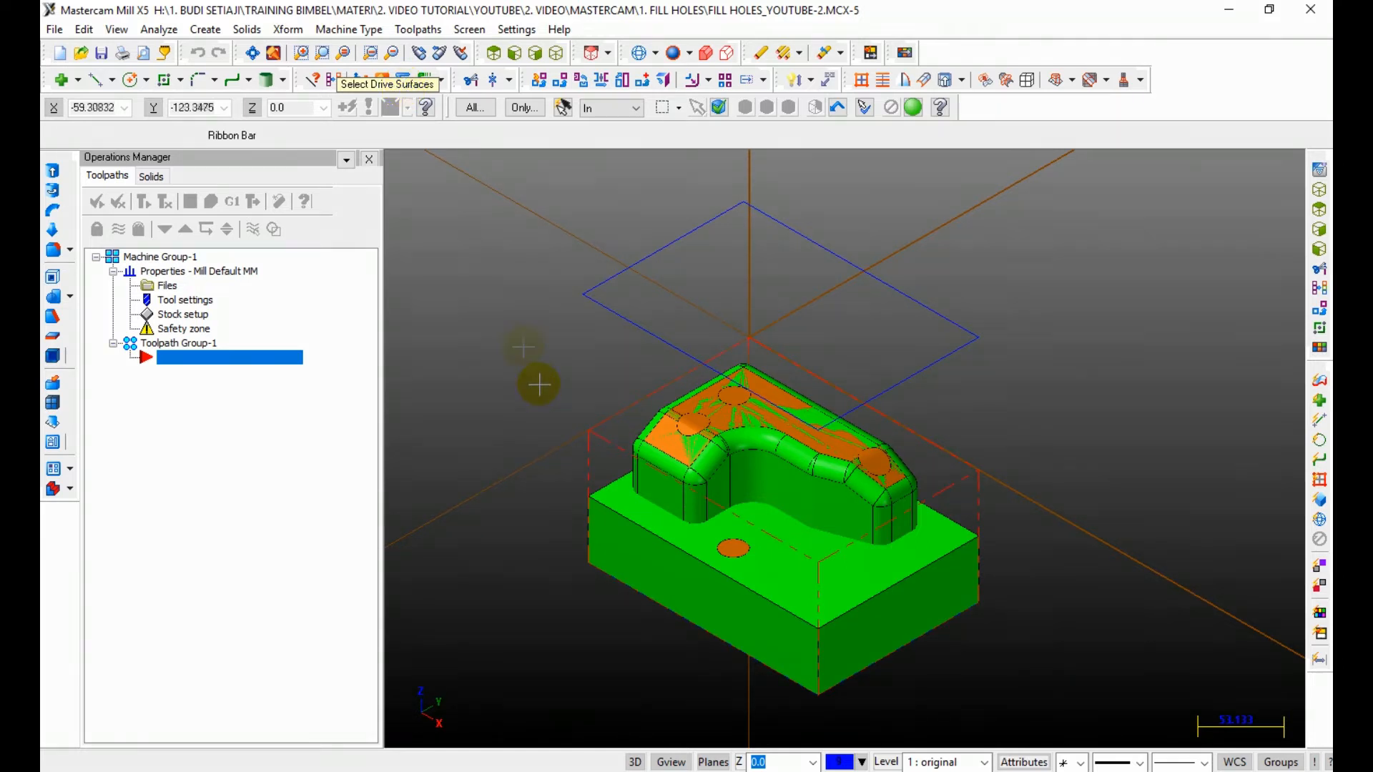
Step: Use the whole core model as drive surfaces and chain the upper rectangle as the tool containment boundary
mouse_move(515, 311)
left_mouse_down()
mouse_move(641, 452)
mouse_move(737, 400)
mouse_move(787, 564)
mouse_move(925, 602)
mouse_move(1016, 647)
mouse_move(1059, 716)
left_mouse_up()
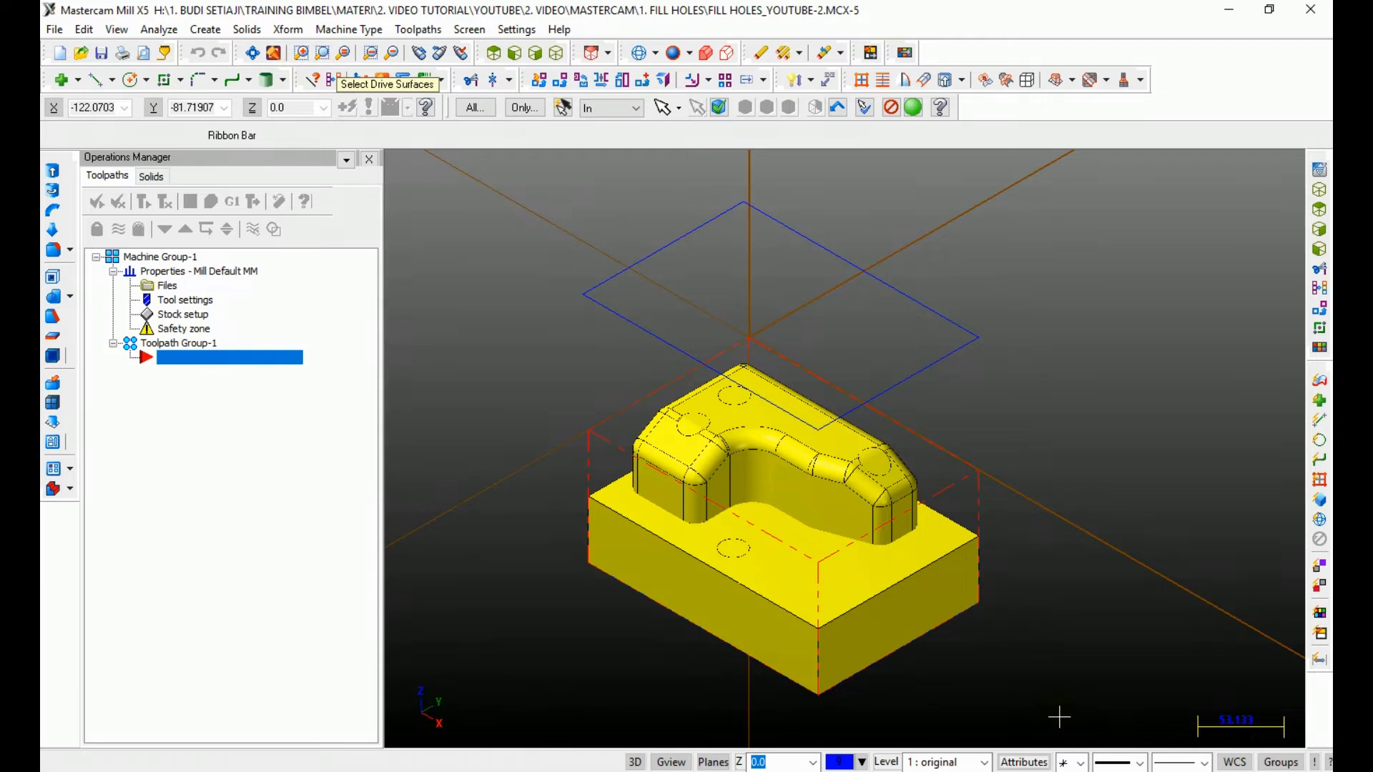
key("Return")
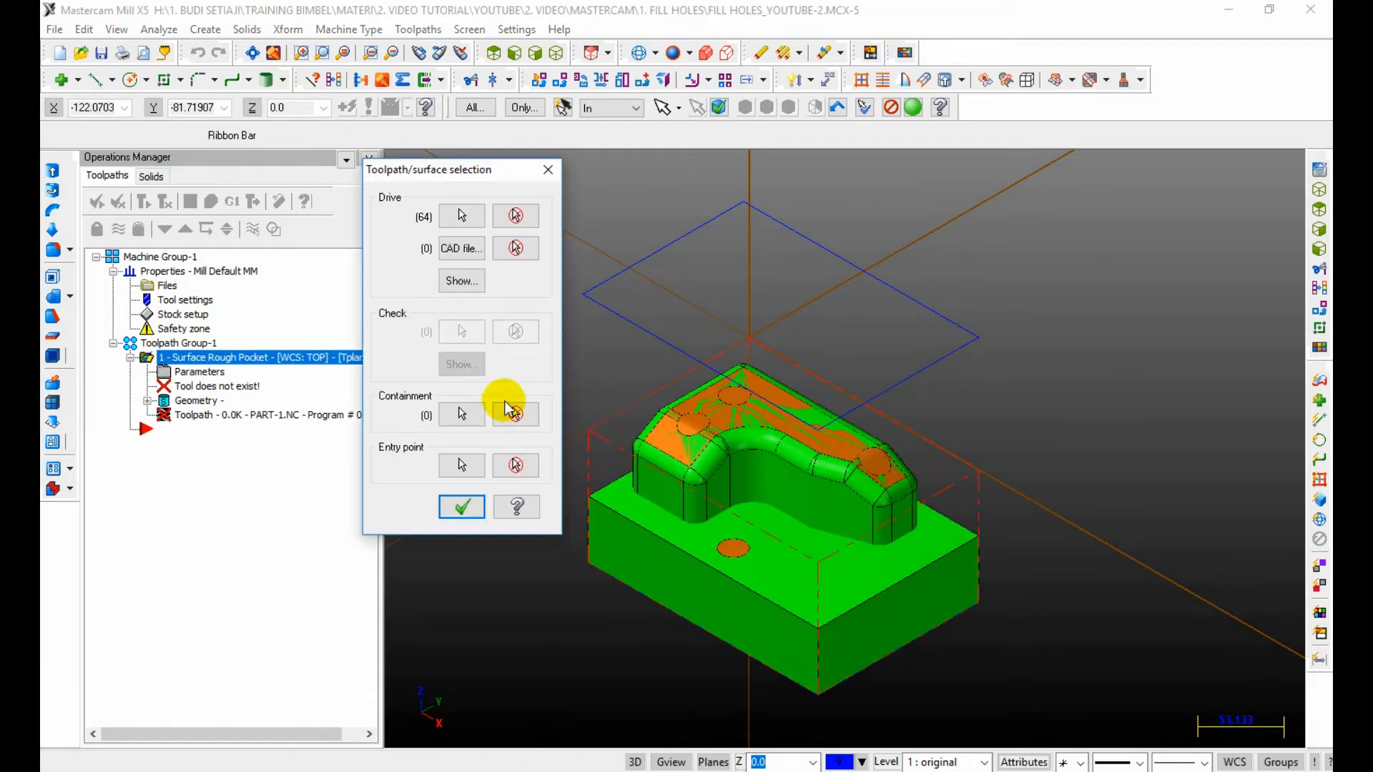
left_click(472, 415)
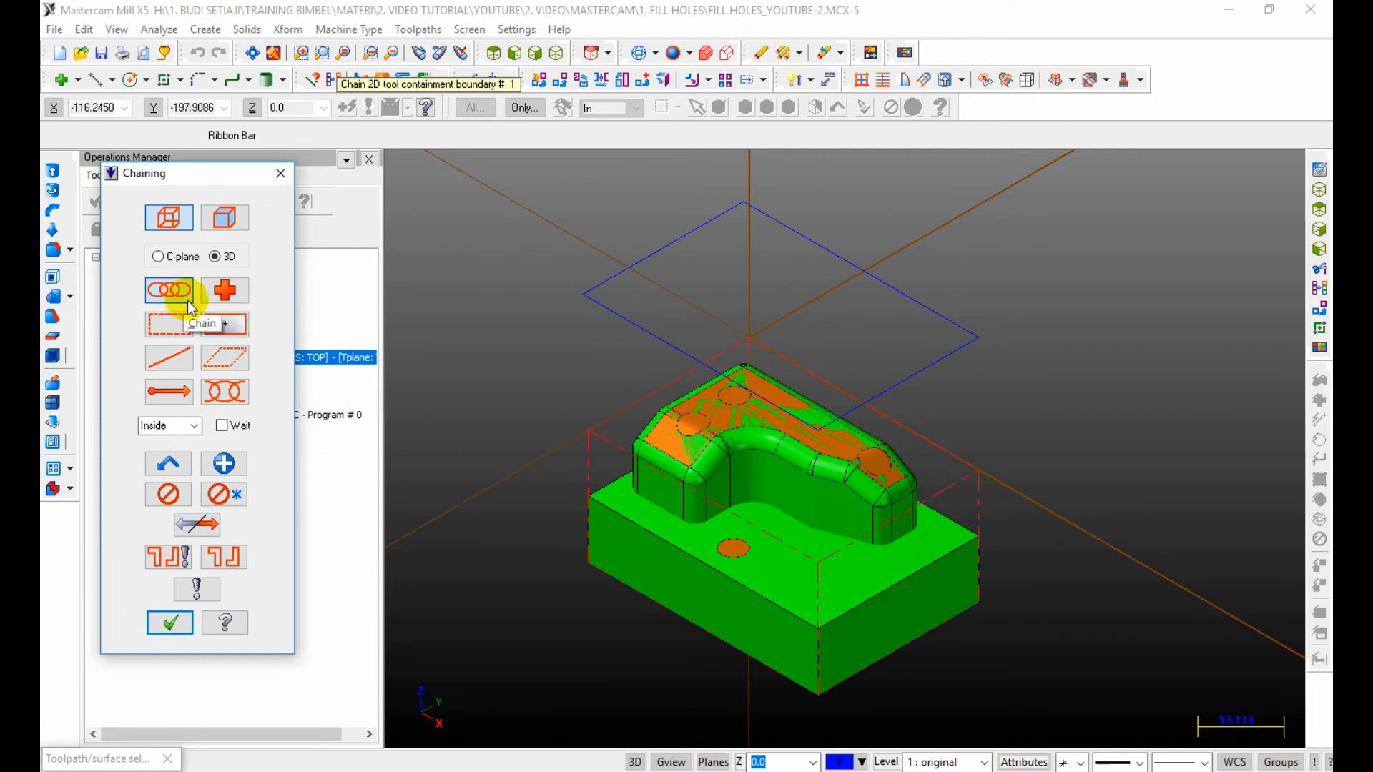
left_click(634, 335)
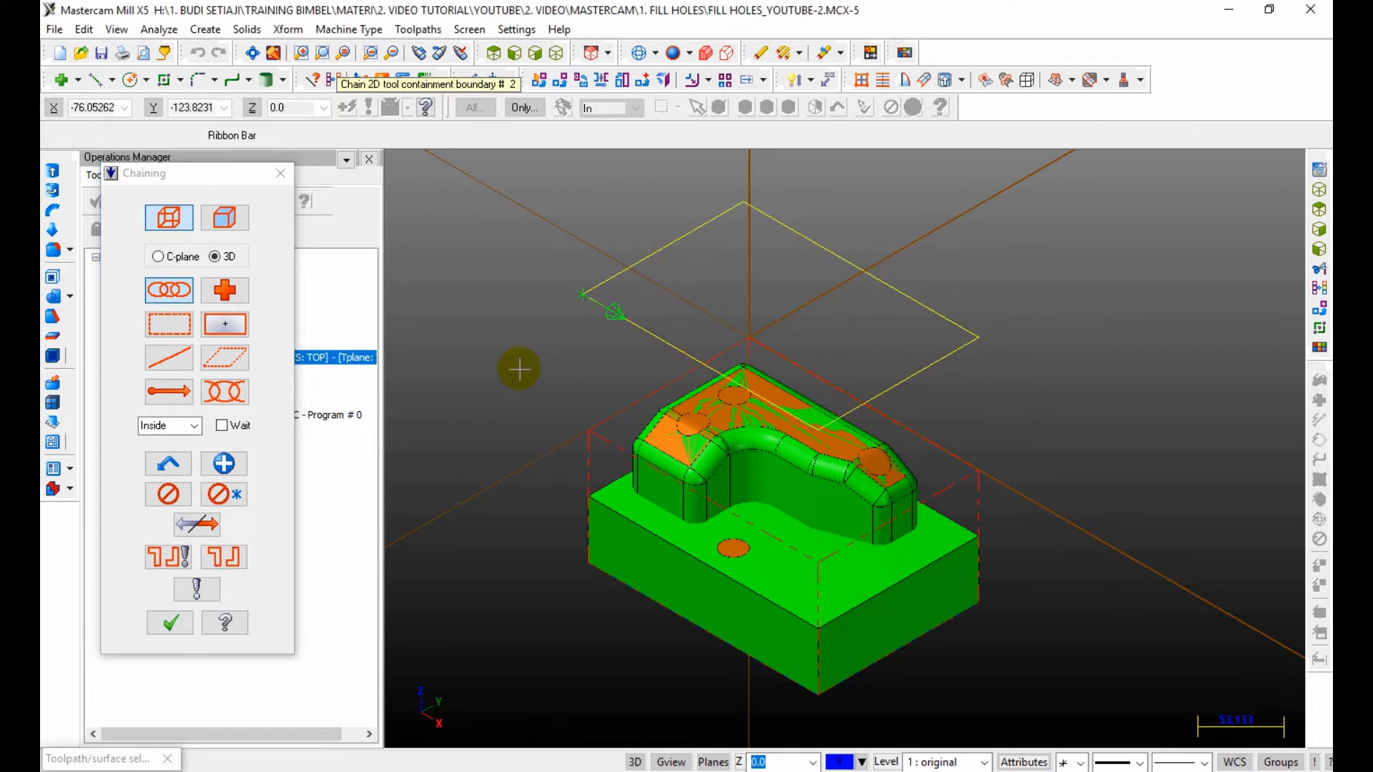
left_click(172, 623)
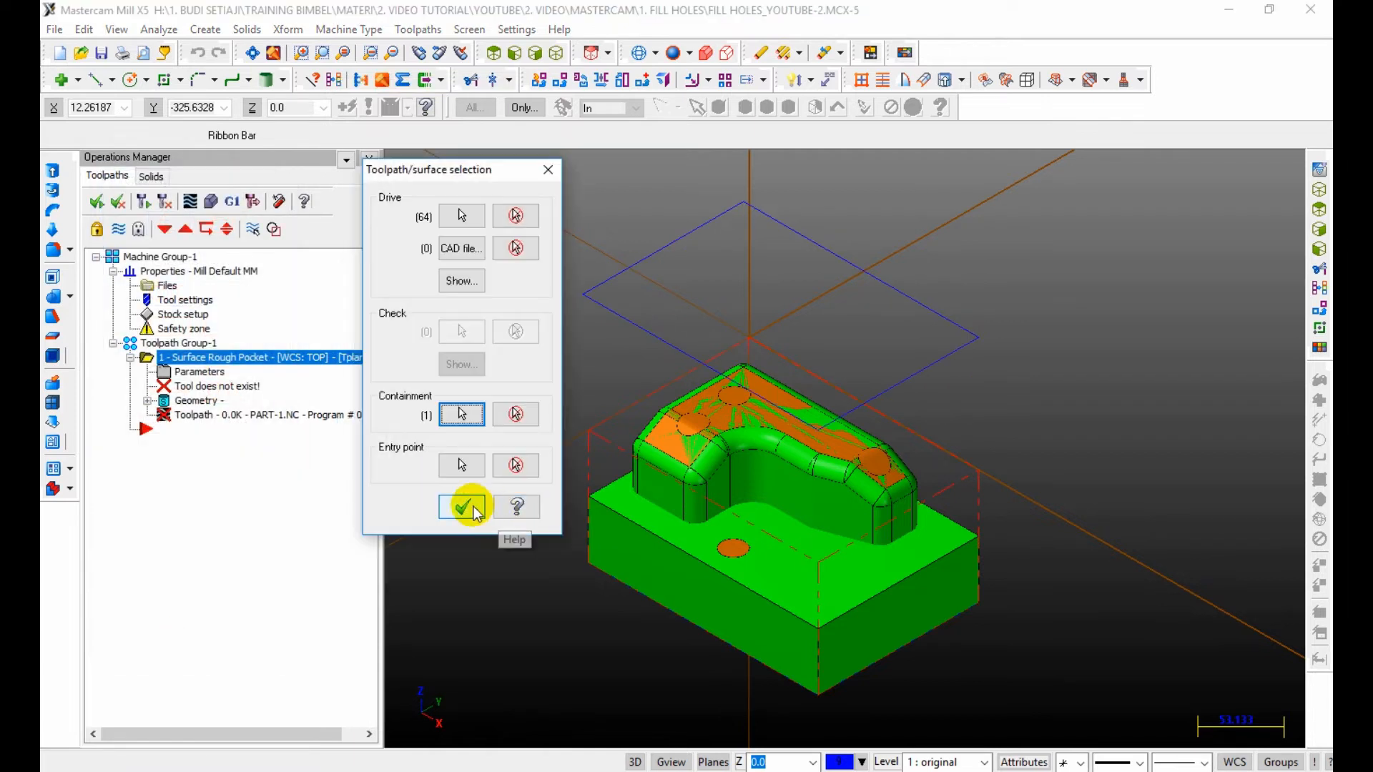
left_click(462, 507)
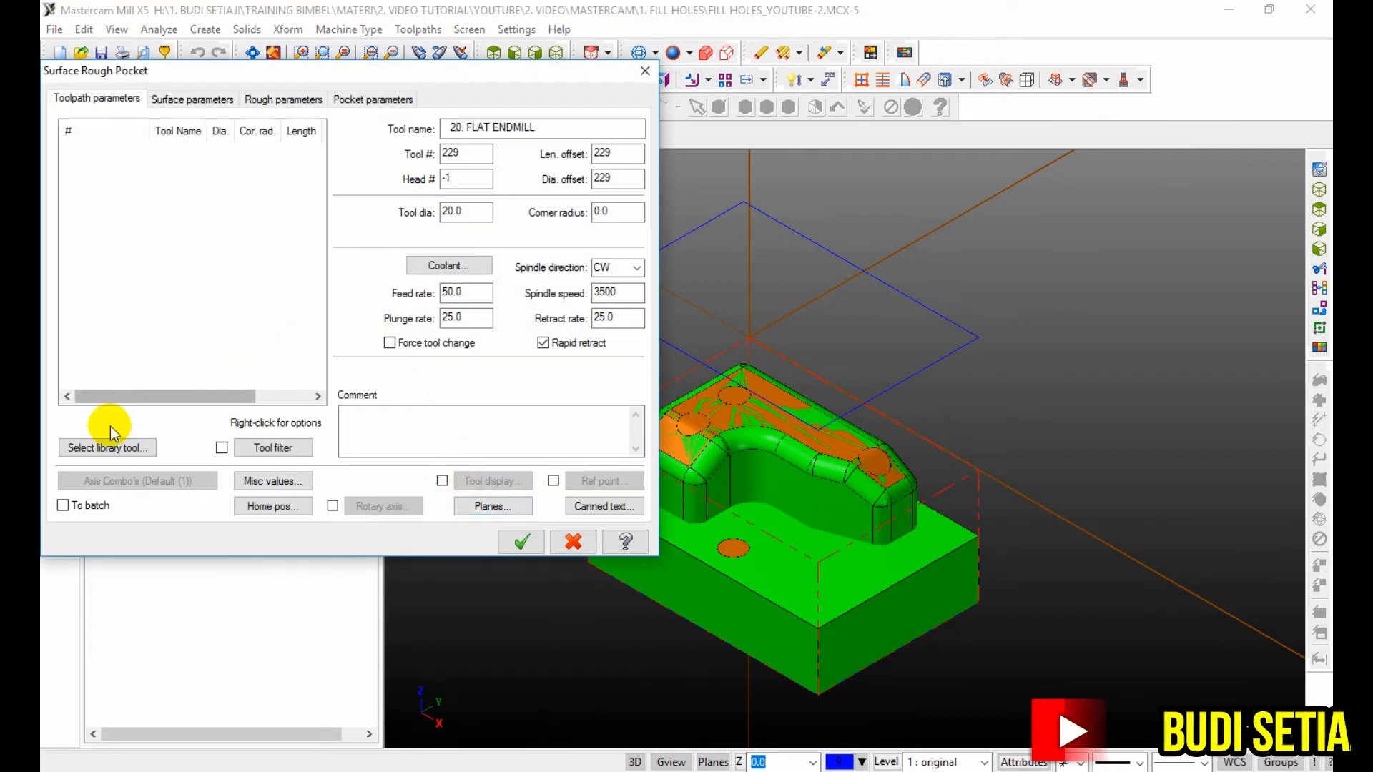
Step: Choose the 25 mm flat endmill from the tool library for the rough pocket toolpath
left_click(106, 448)
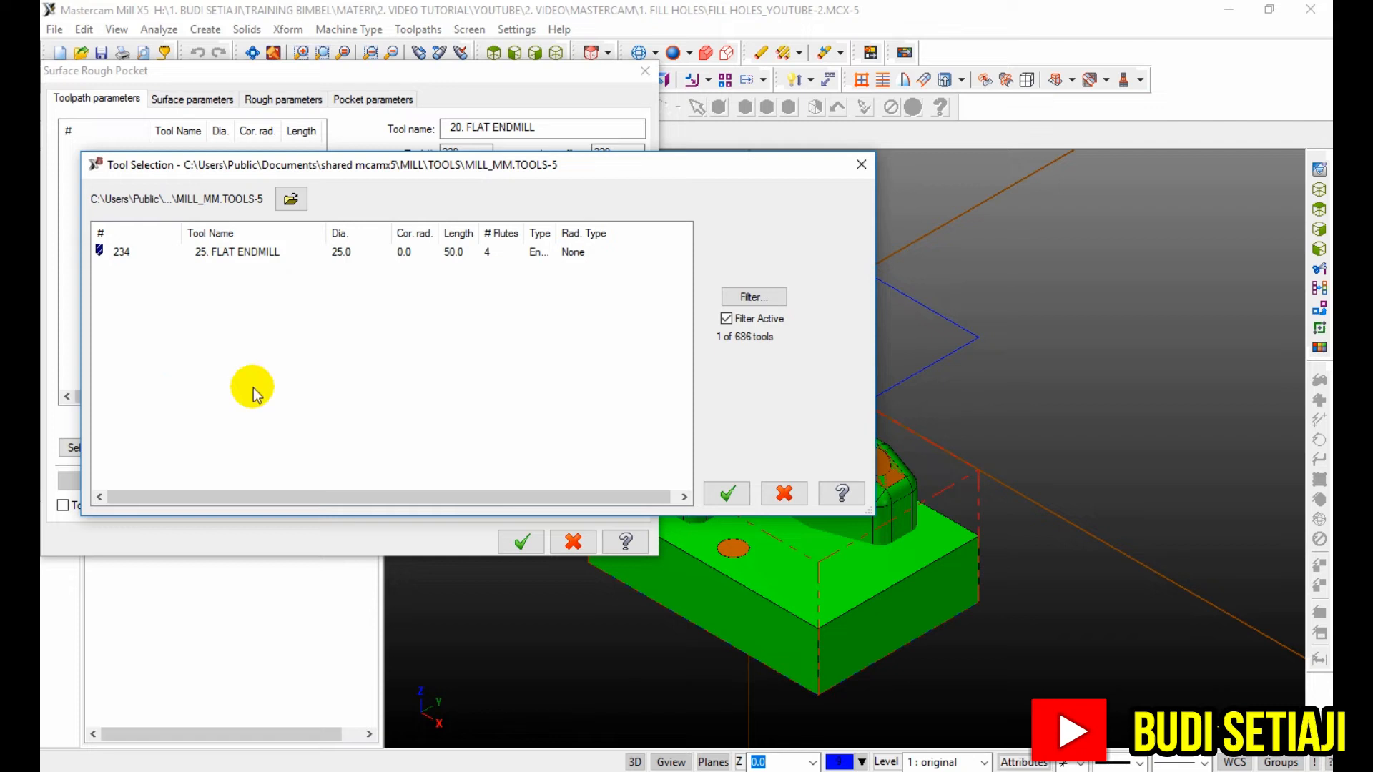
left_click(764, 298)
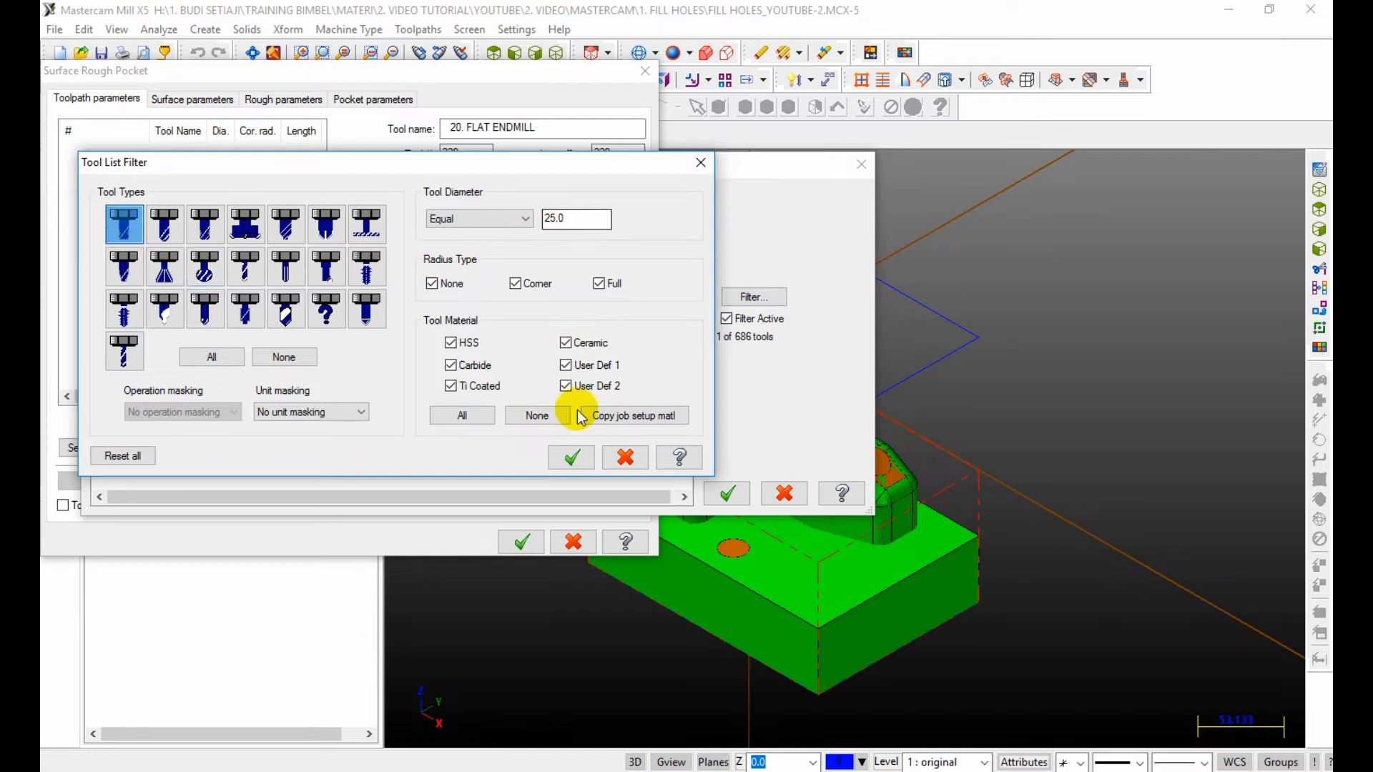
left_click(578, 464)
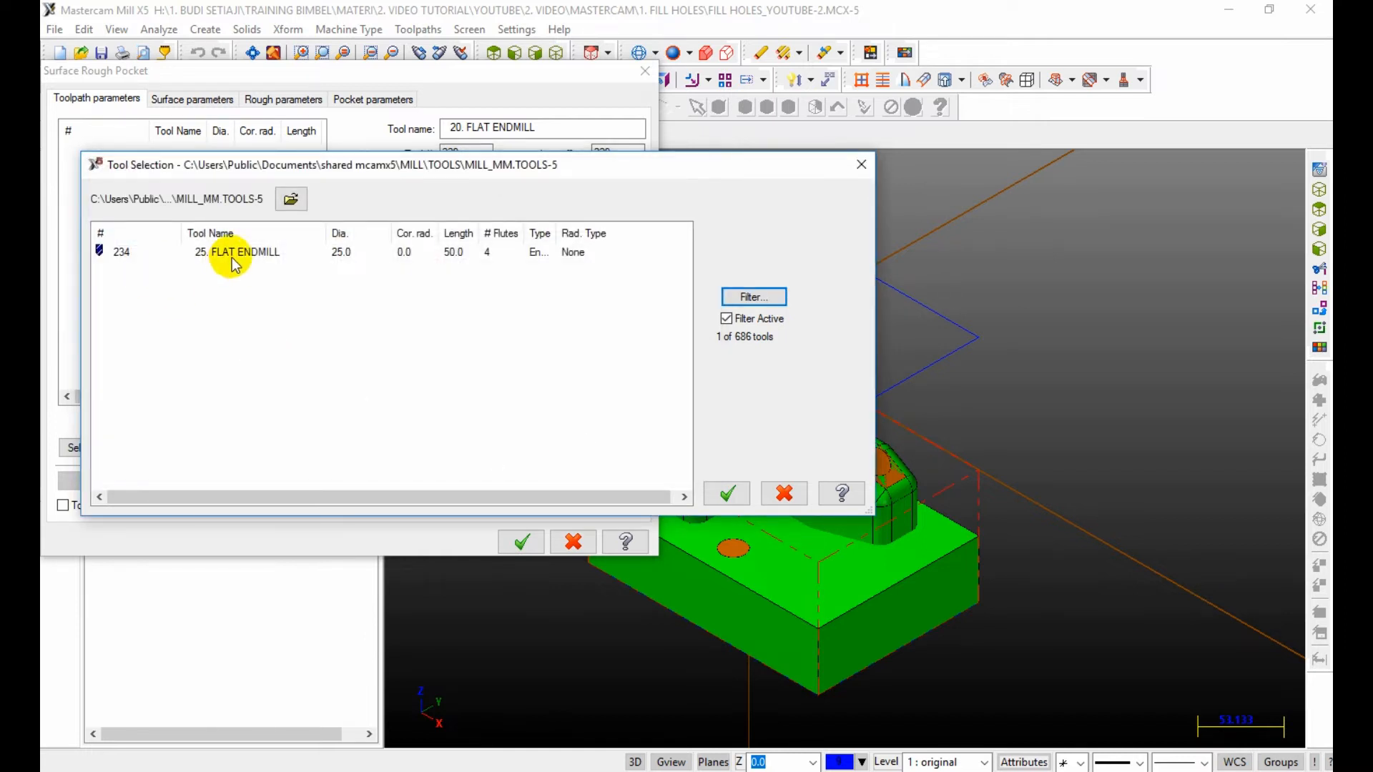
double_click(230, 255)
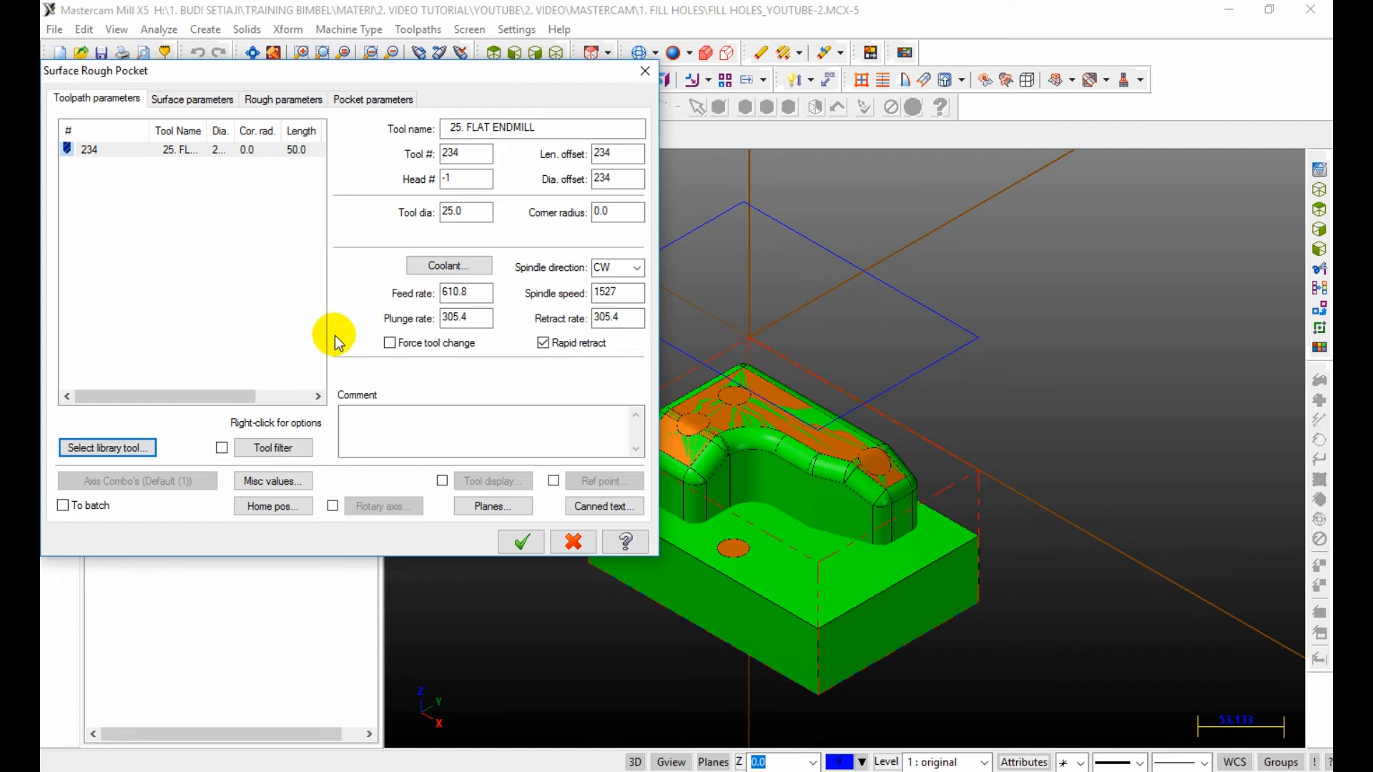
Step: Set feed rate 1500, plunge rate 1000, spindle speed 2000 and retract rate 5000, and check the toolpath's working coordinate system
double_click(471, 295)
type("1500")
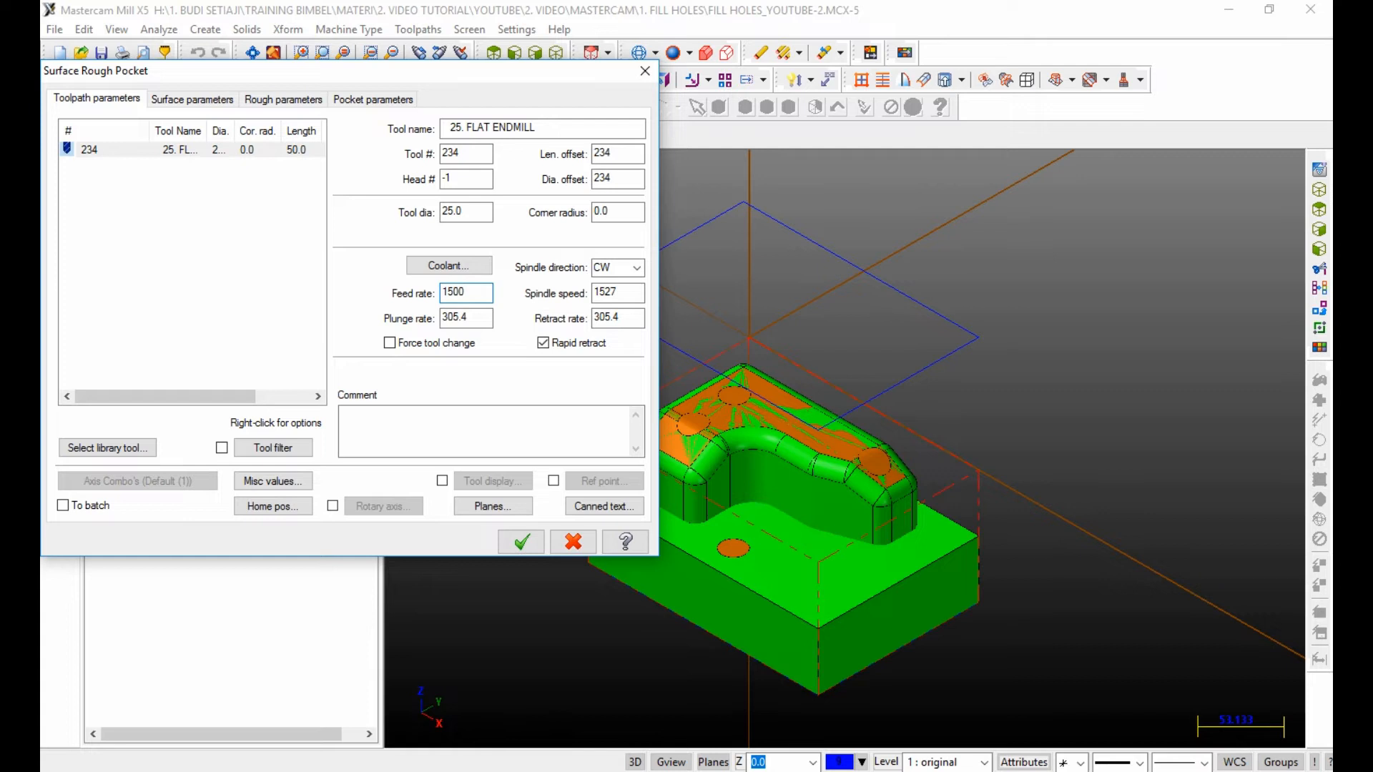
key("Tab")
type("1000")
key("Tab")
type("2000")
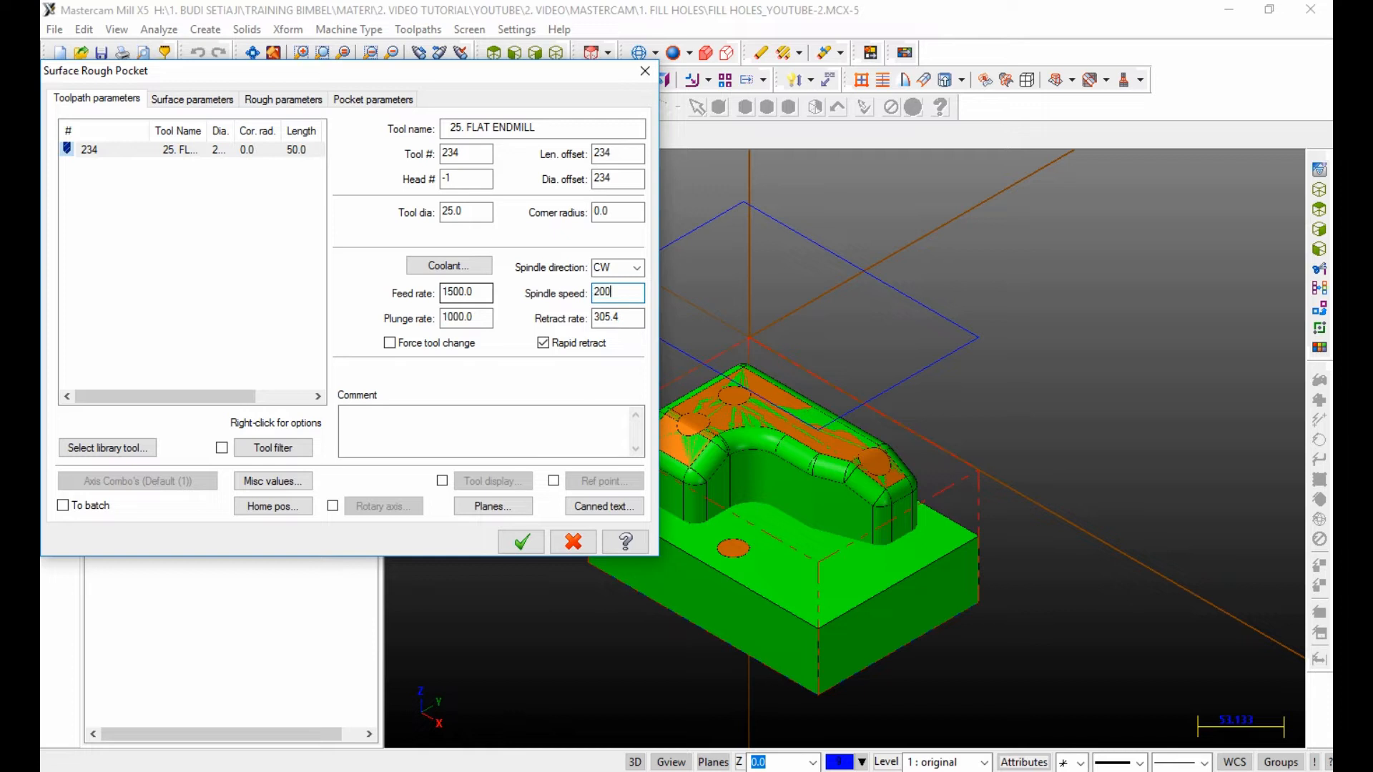
key("Tab")
type("5")
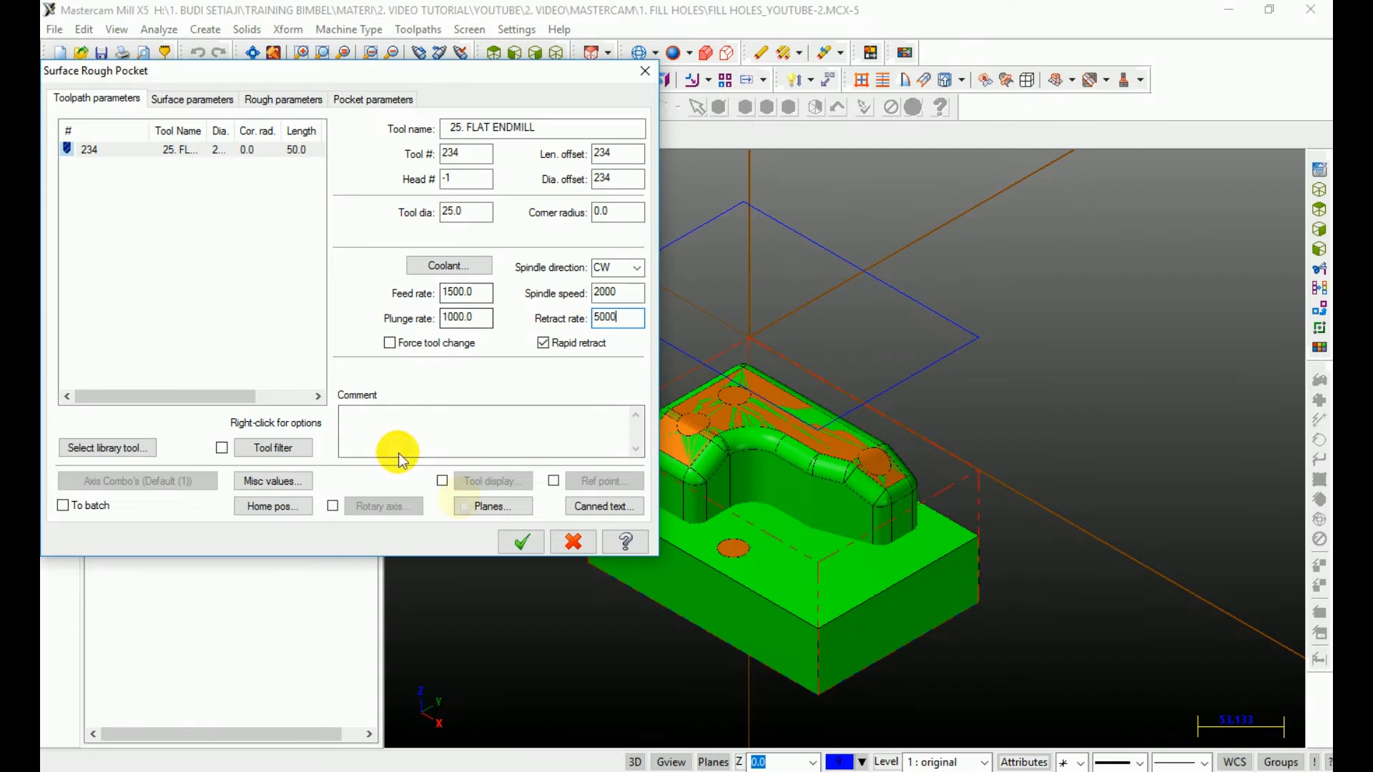
left_click(474, 506)
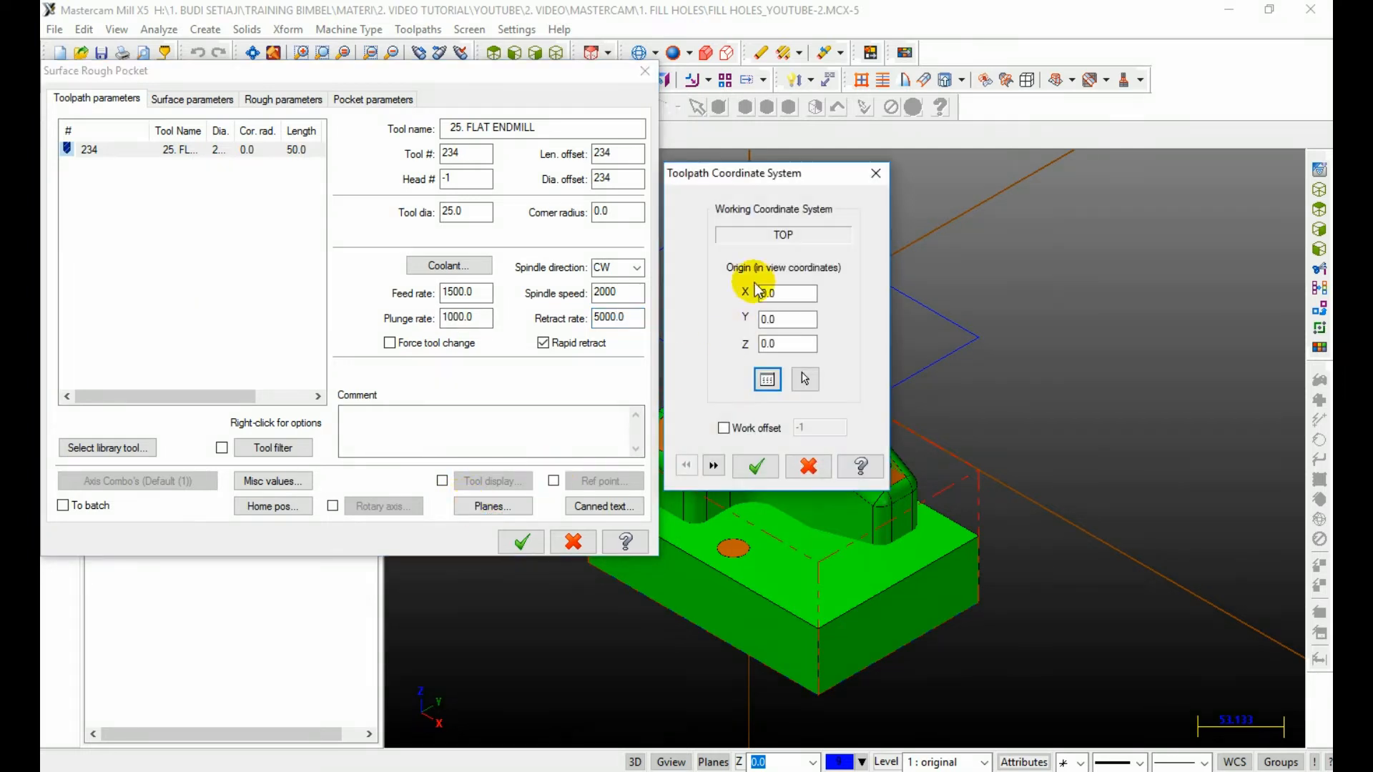
left_click(760, 466)
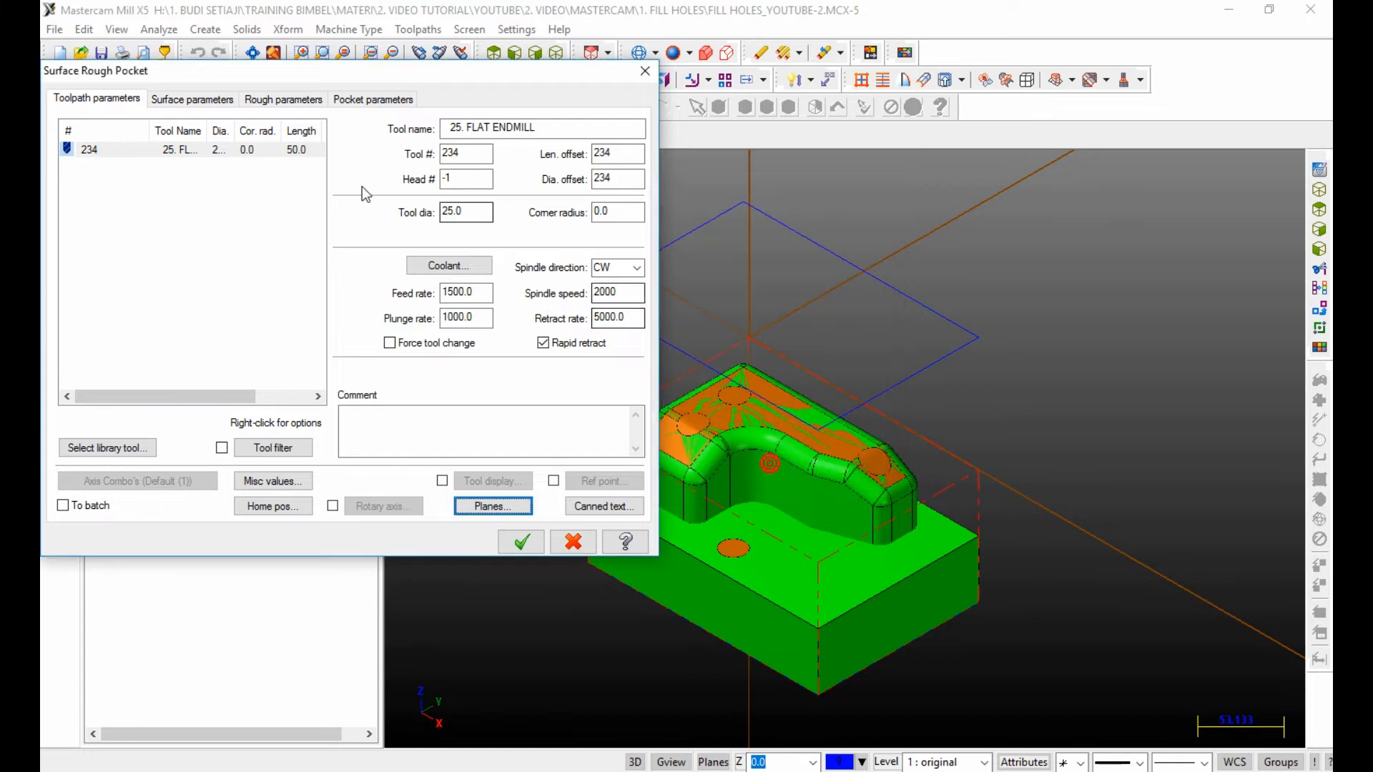
Step: Set the surface parameters to a feed plane of 2 and stock to leave on drive of 0.5
left_click(214, 98)
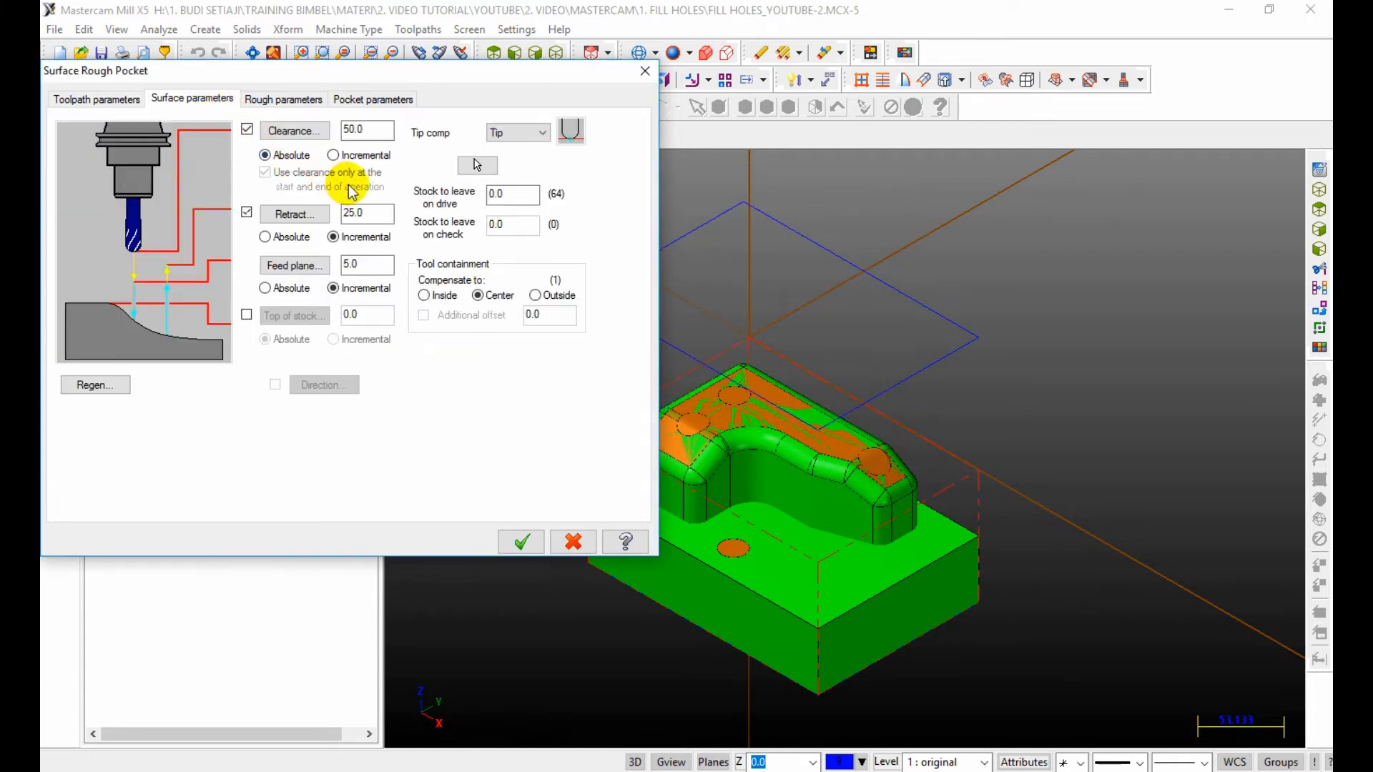
double_click(354, 265)
type("2")
double_click(507, 196)
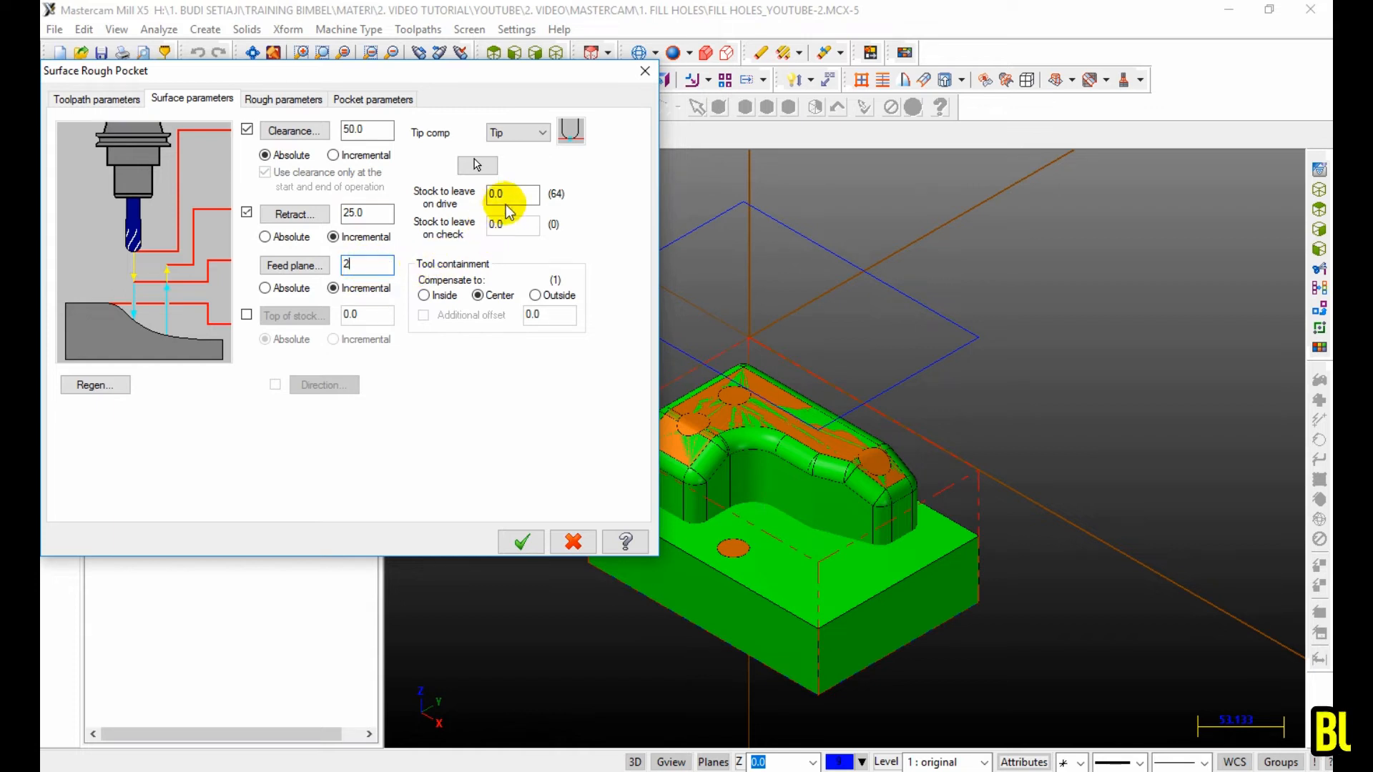
type("0.")
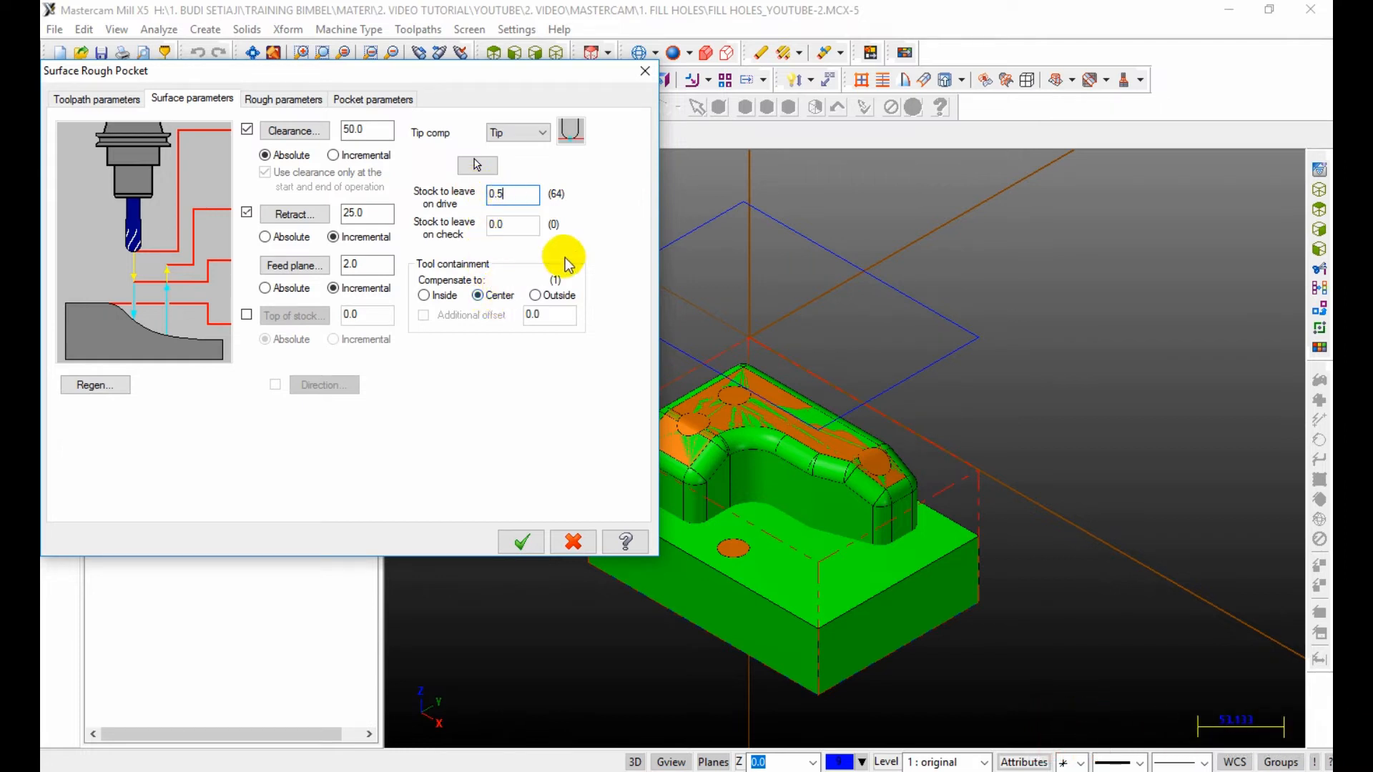
Step: Set the maximum stepdown to 0.5 and enable plunging outside the containment boundary
left_click(308, 101)
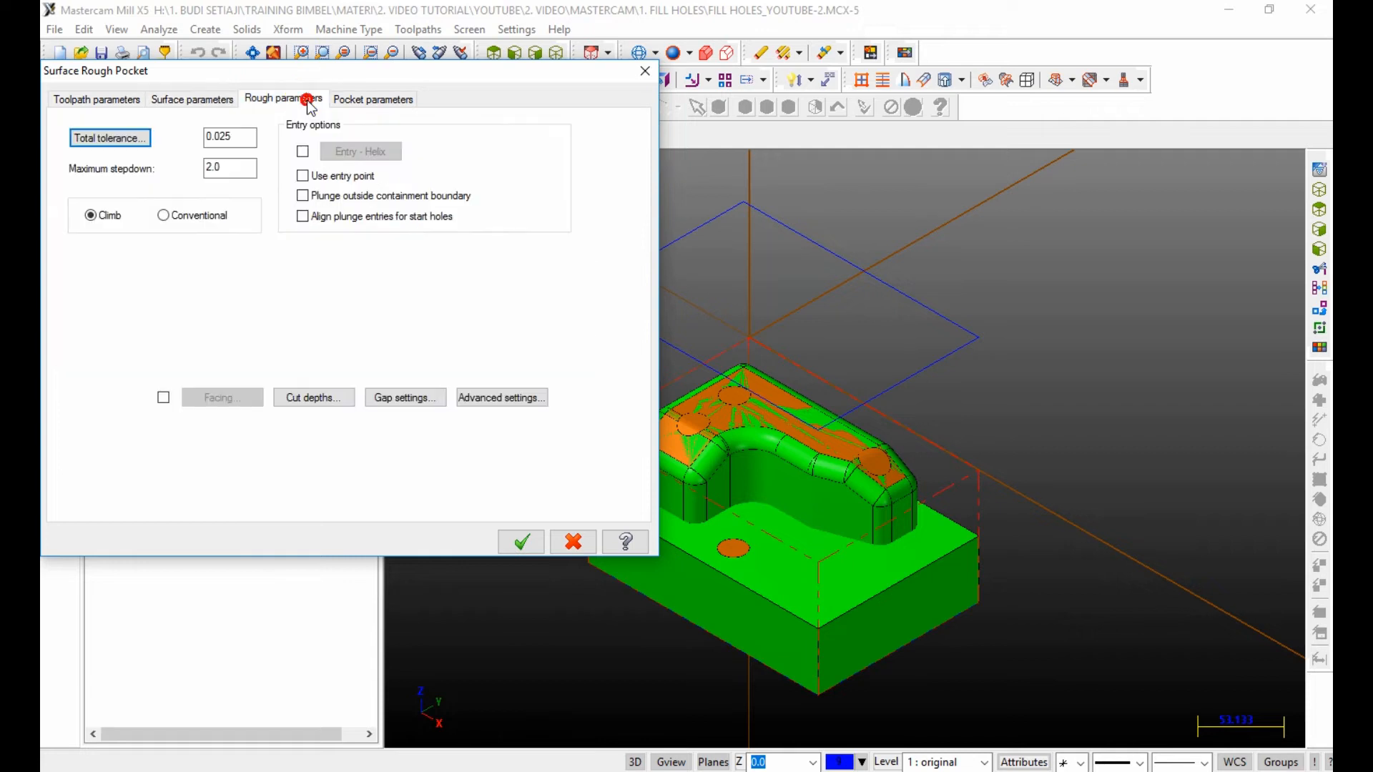
double_click(237, 166)
type("0.5")
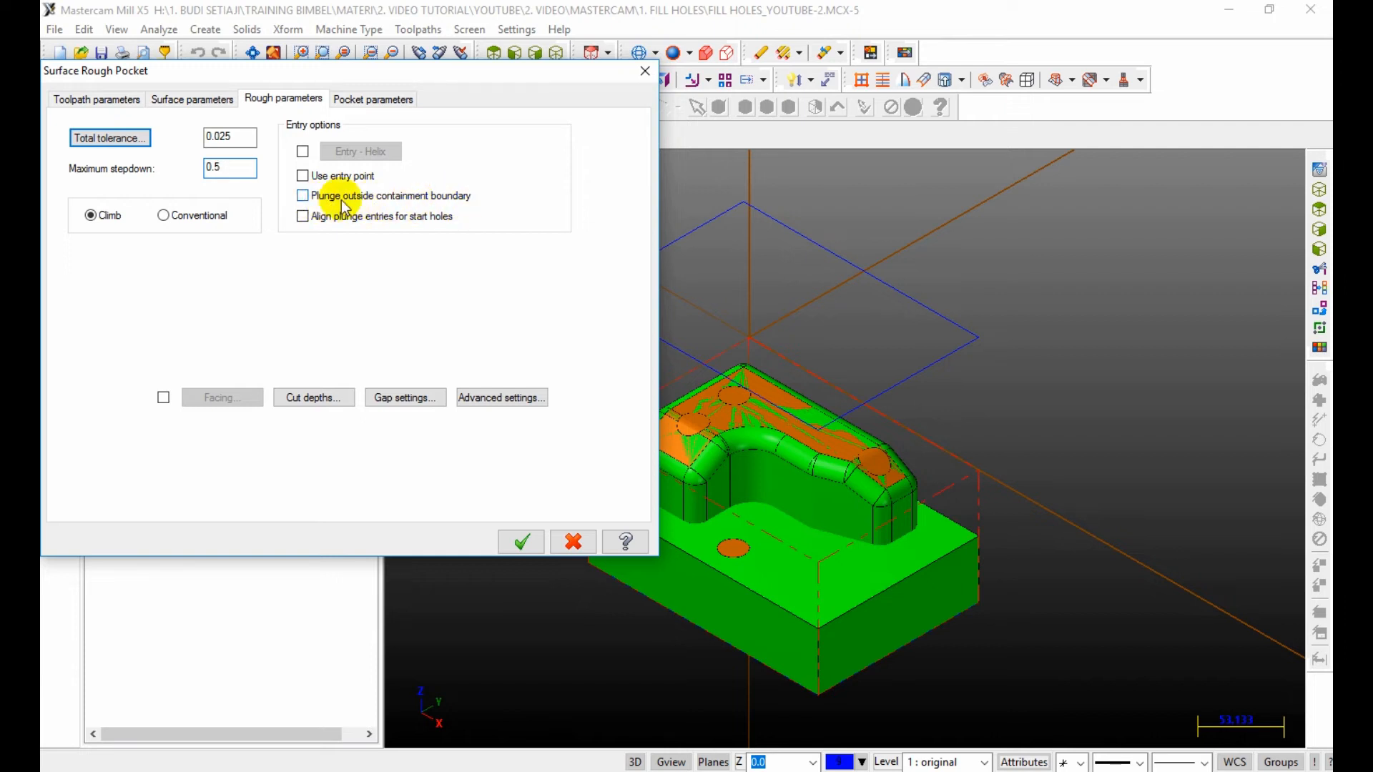
left_click(306, 198)
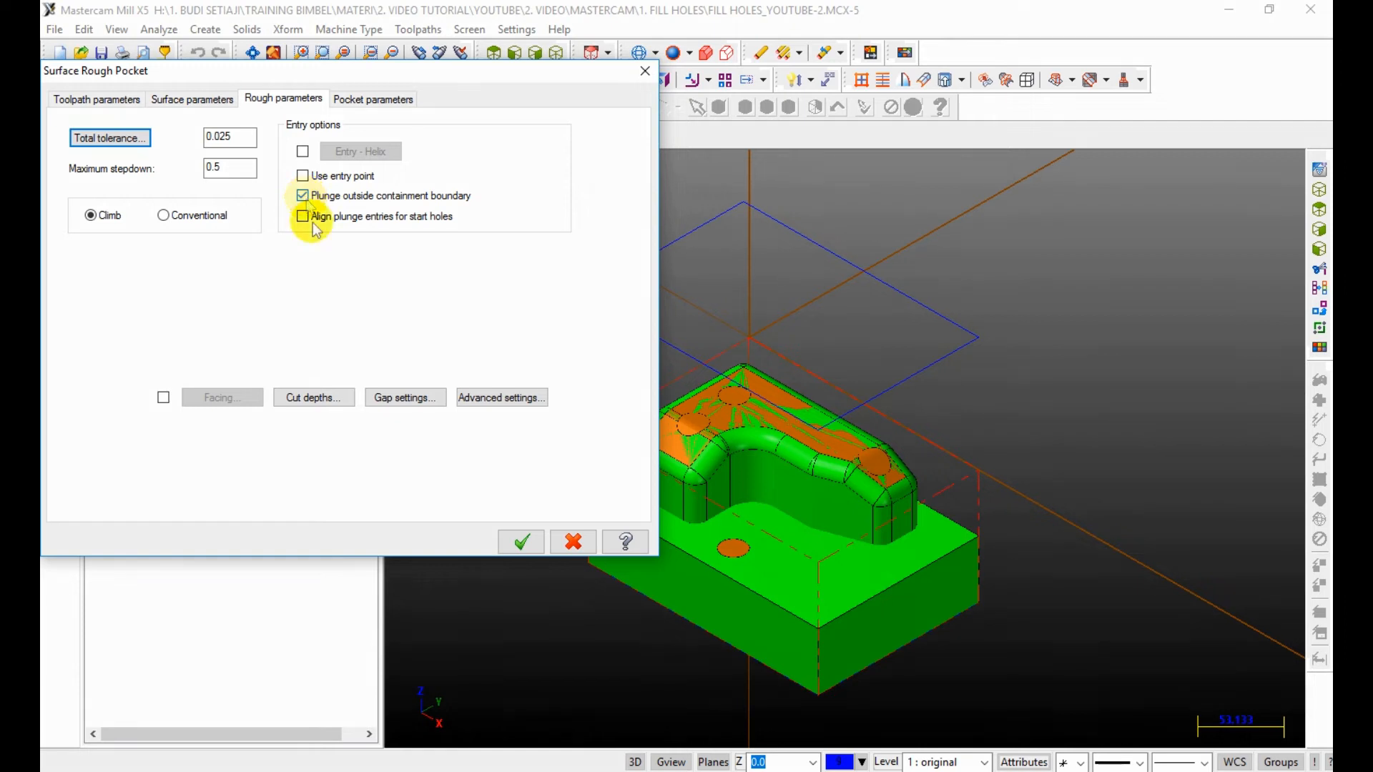
Step: Make the rough pocket's cut depths absolute, picking the minimum depth at the core's top corner and the maximum at the base's front upper corner
left_click(318, 400)
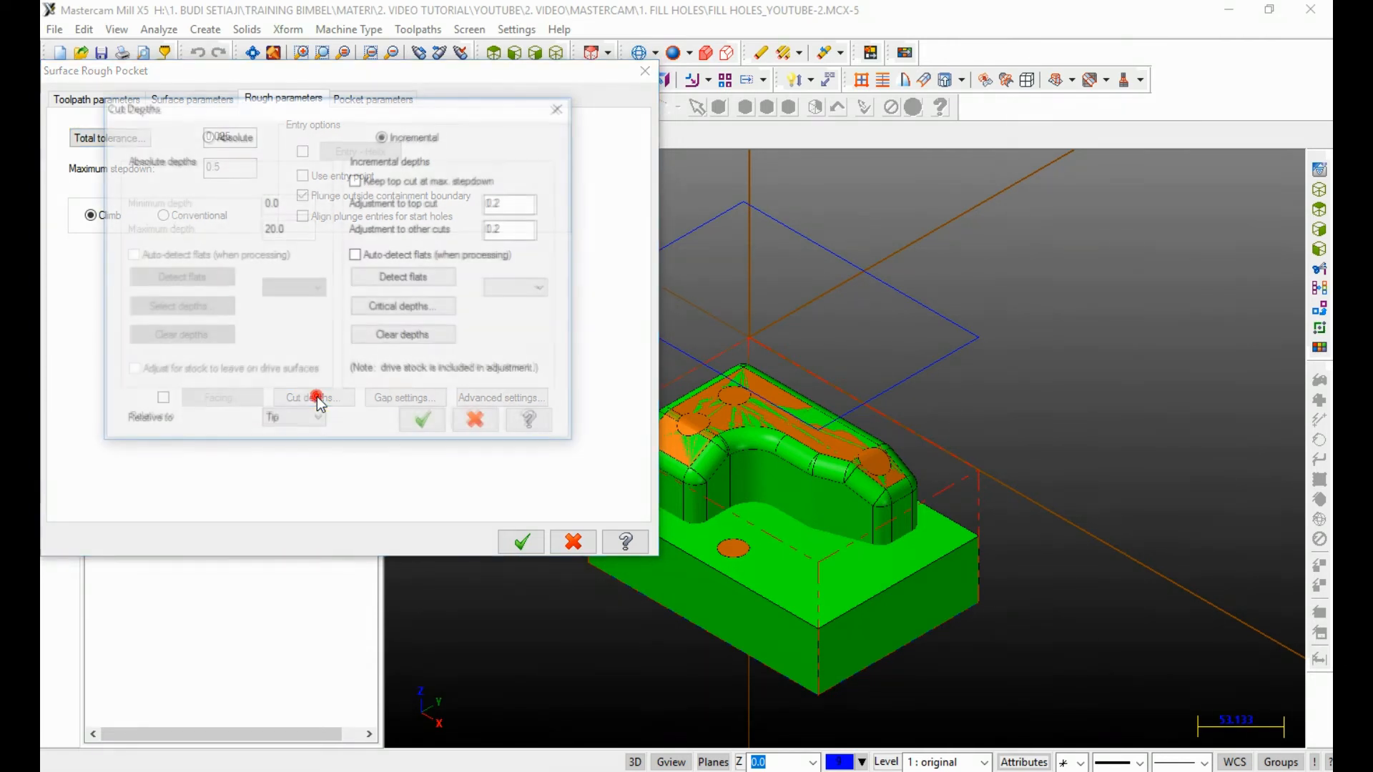
left_click(232, 138)
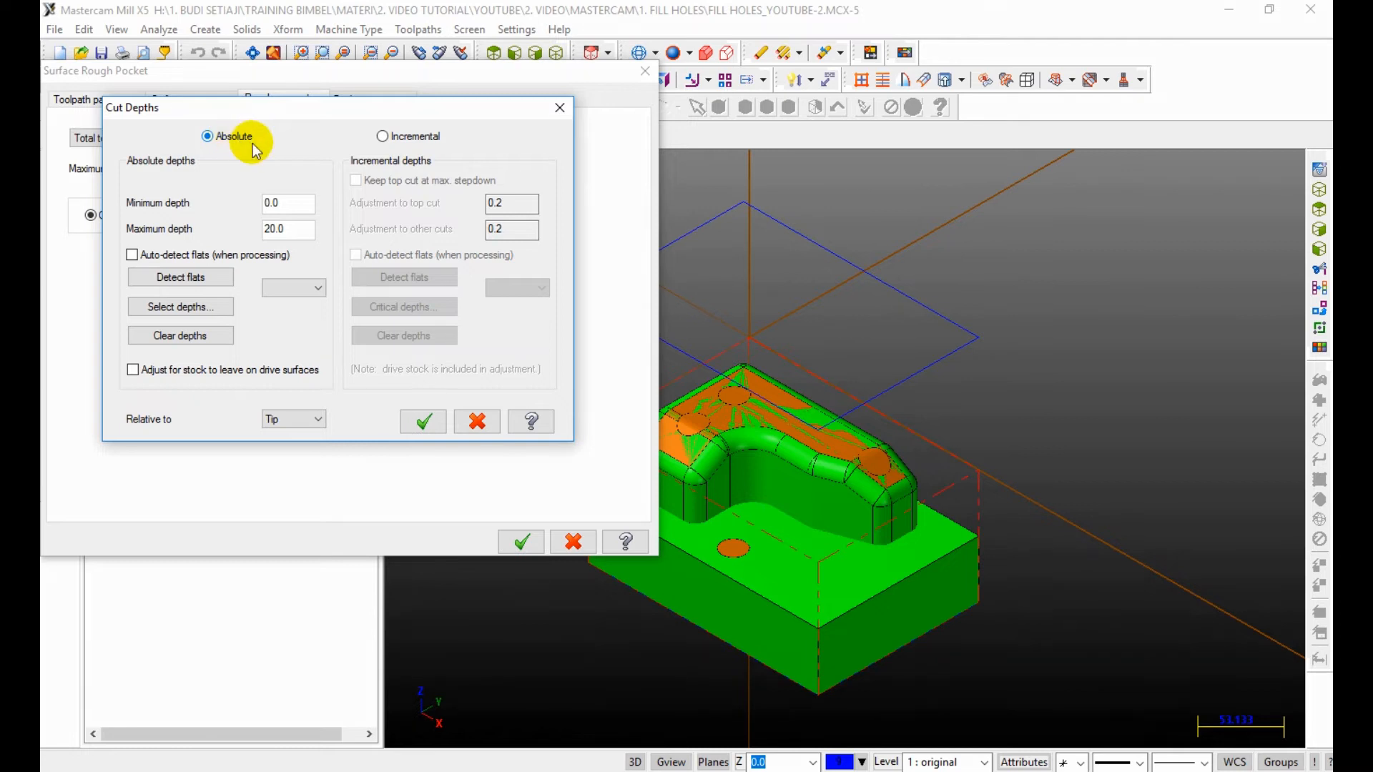
left_click(296, 228)
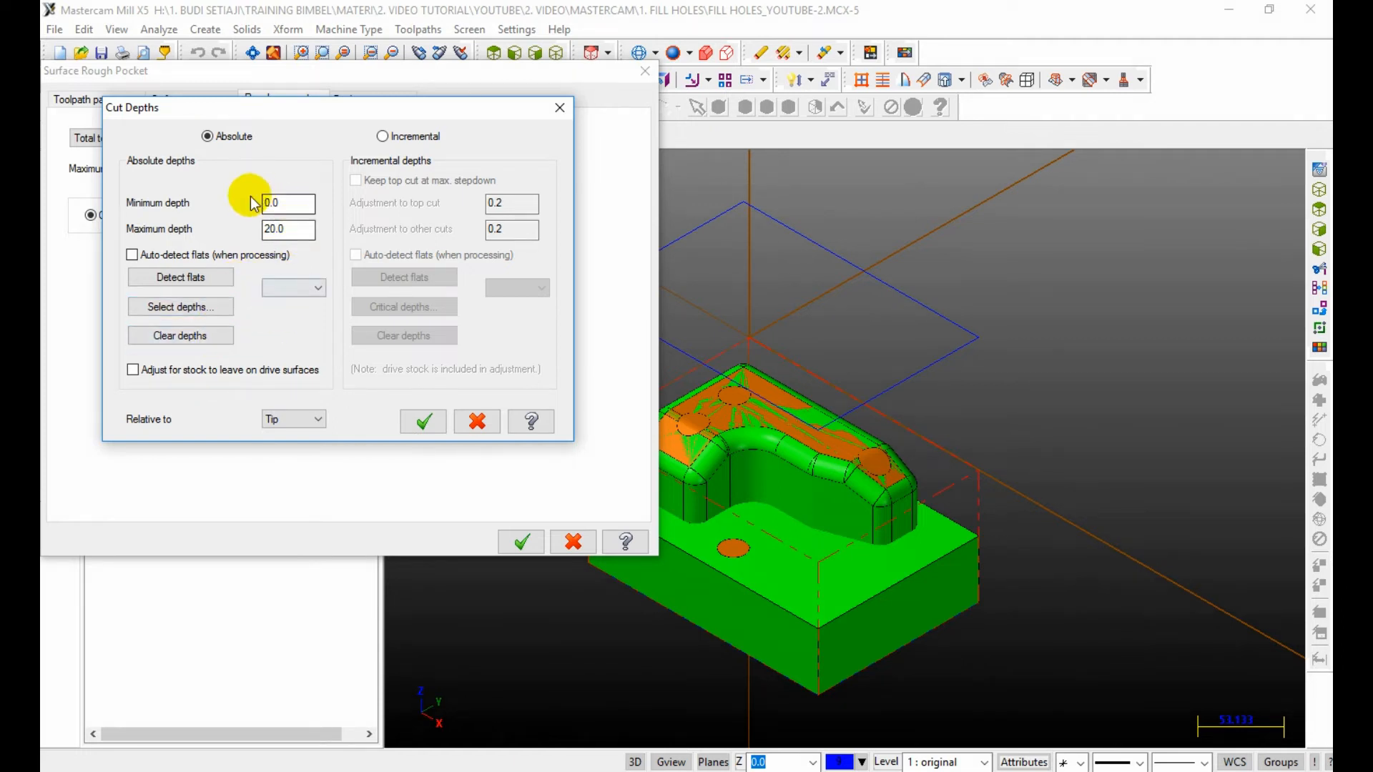
left_click(208, 317)
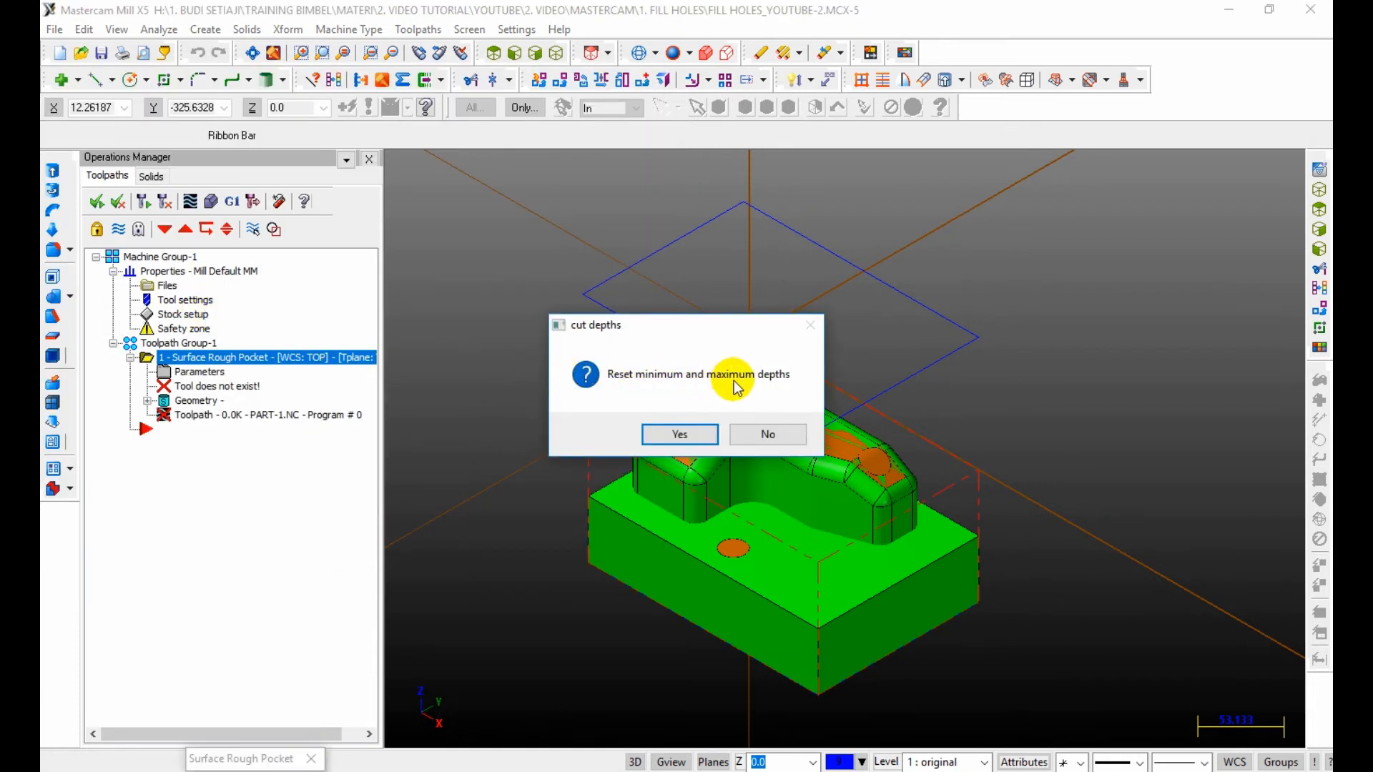
left_click(680, 433)
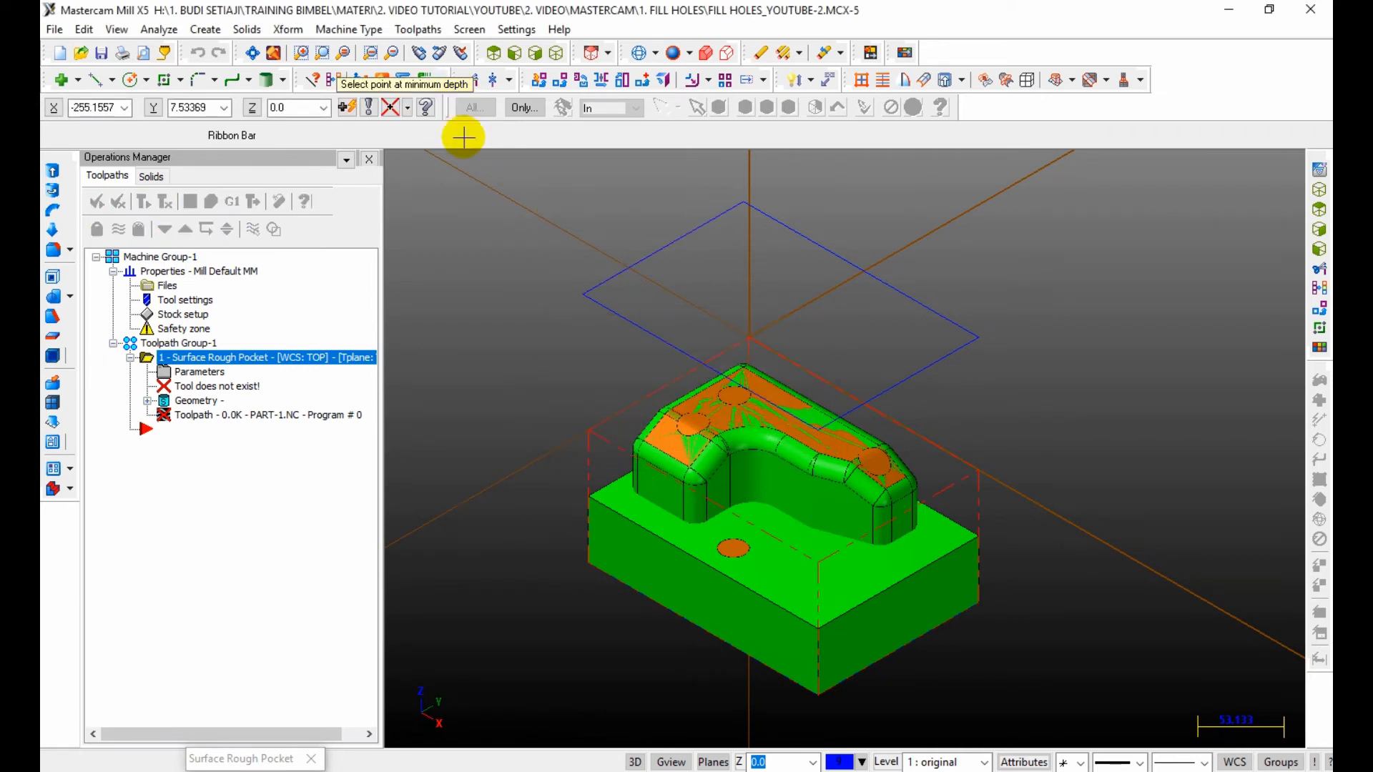
scroll(723, 382, "up", 6)
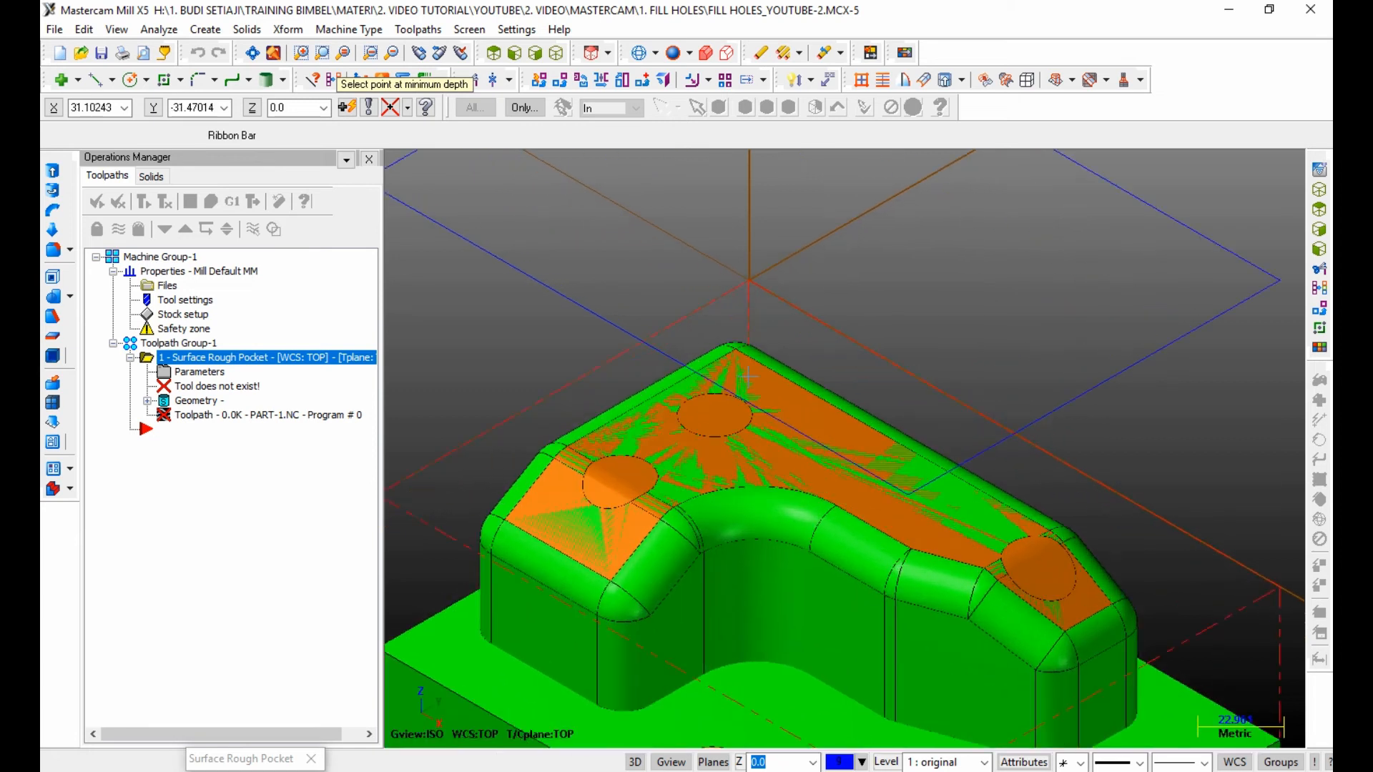
left_click(726, 329)
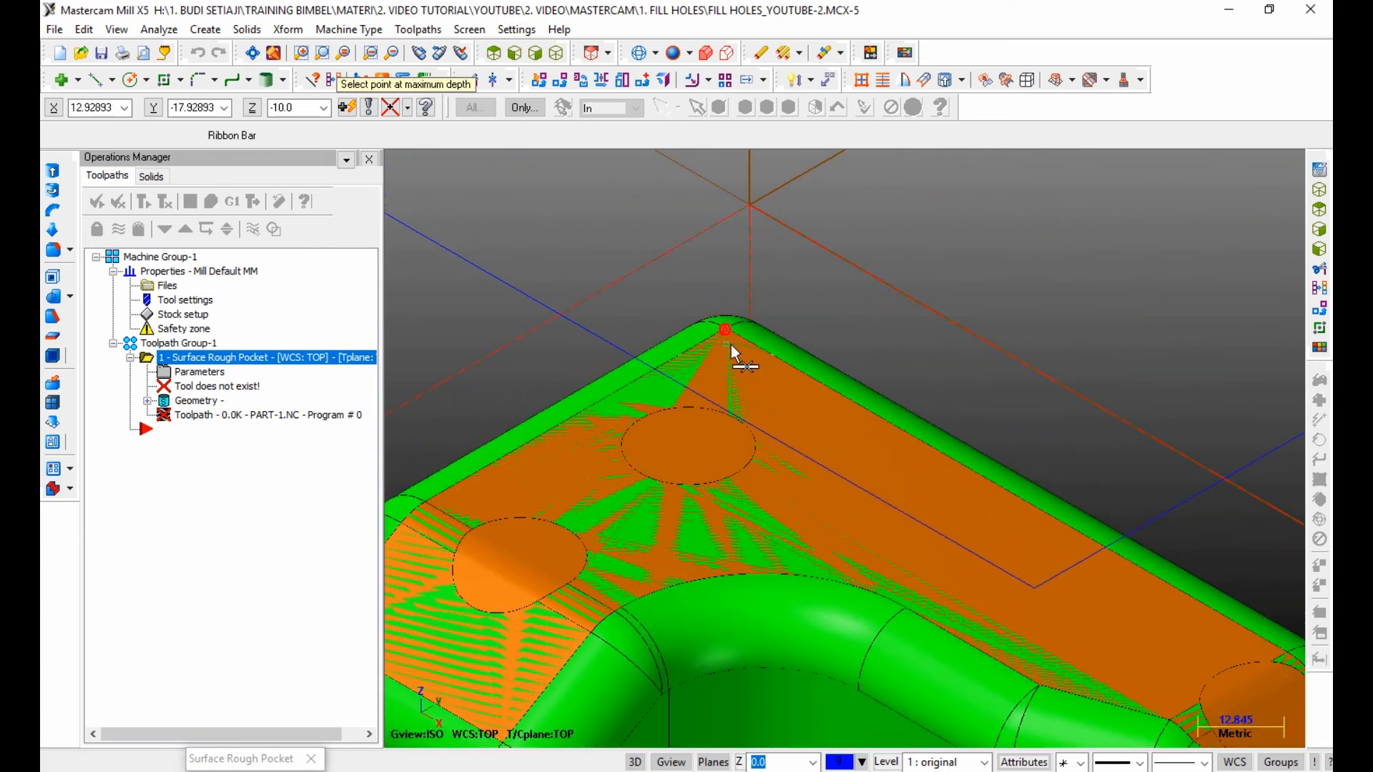
scroll(731, 345, "down", 5)
scroll(758, 444, "down", 1)
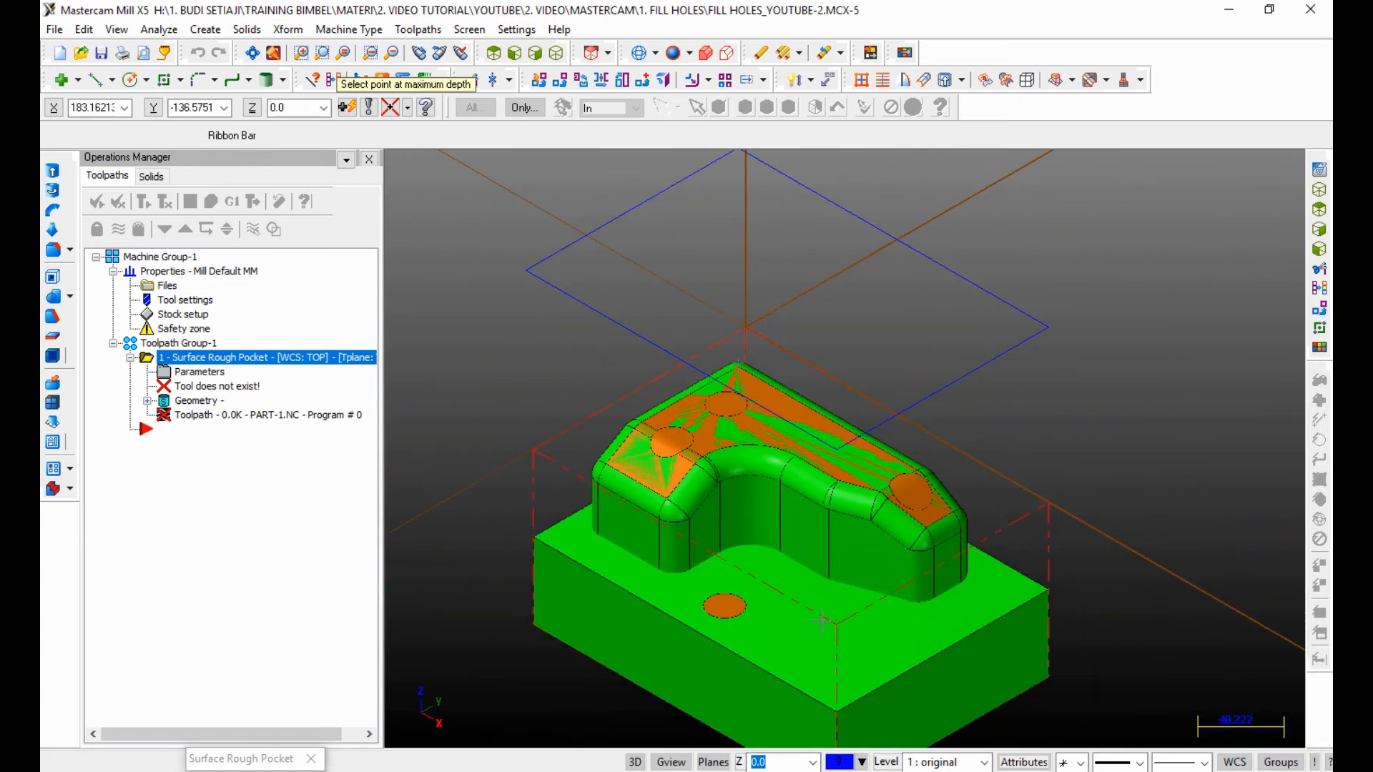
left_click(841, 721)
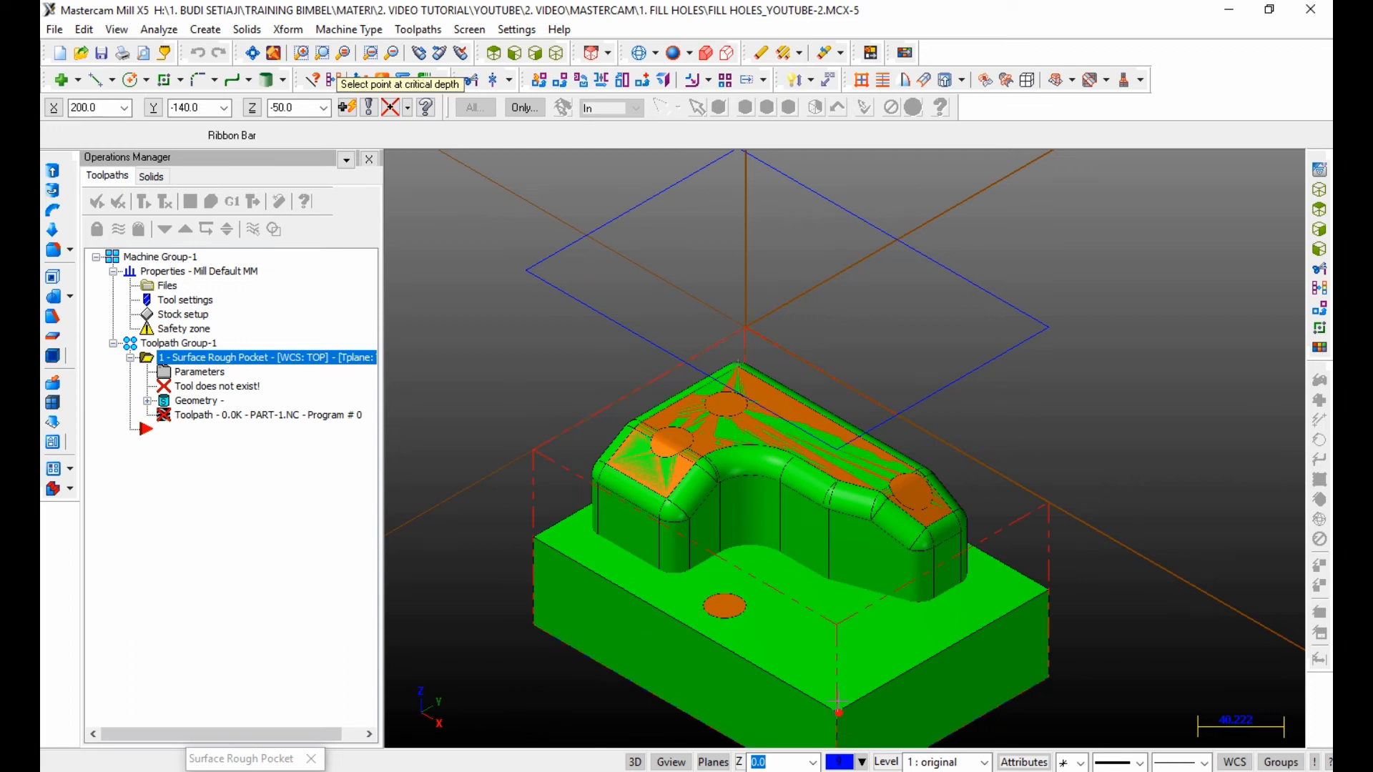
left_click(633, 493)
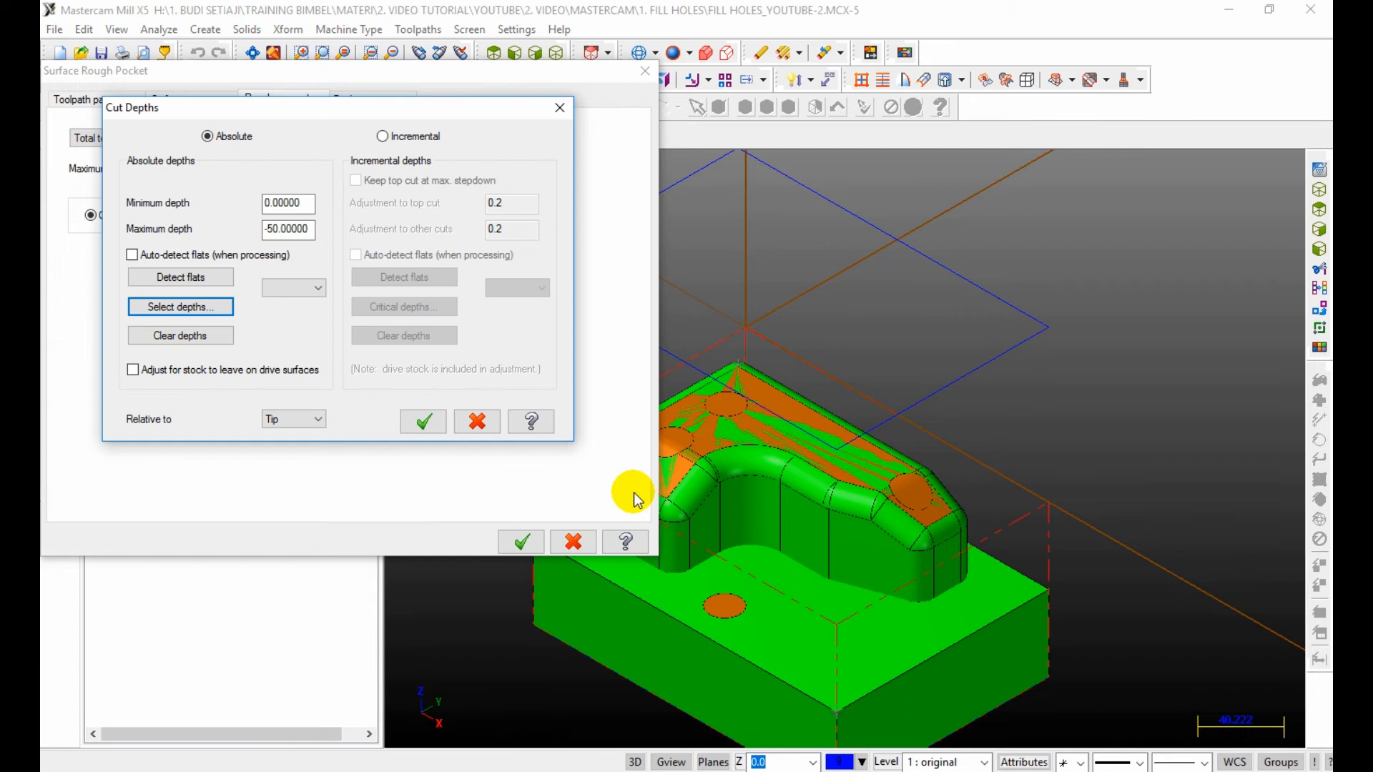
Step: Set the minimum cut depth to 0.5 and accept the cut depths
left_click(306, 203)
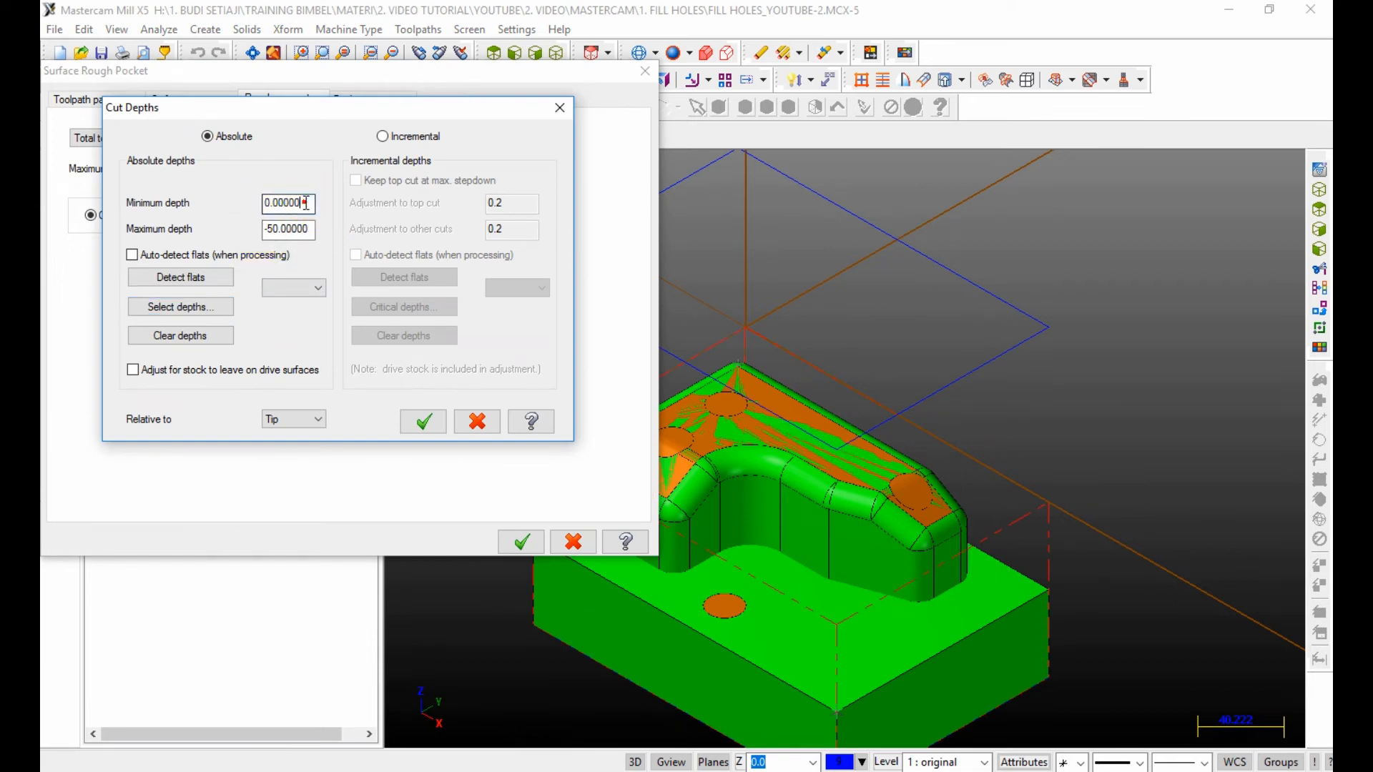
type("0.5")
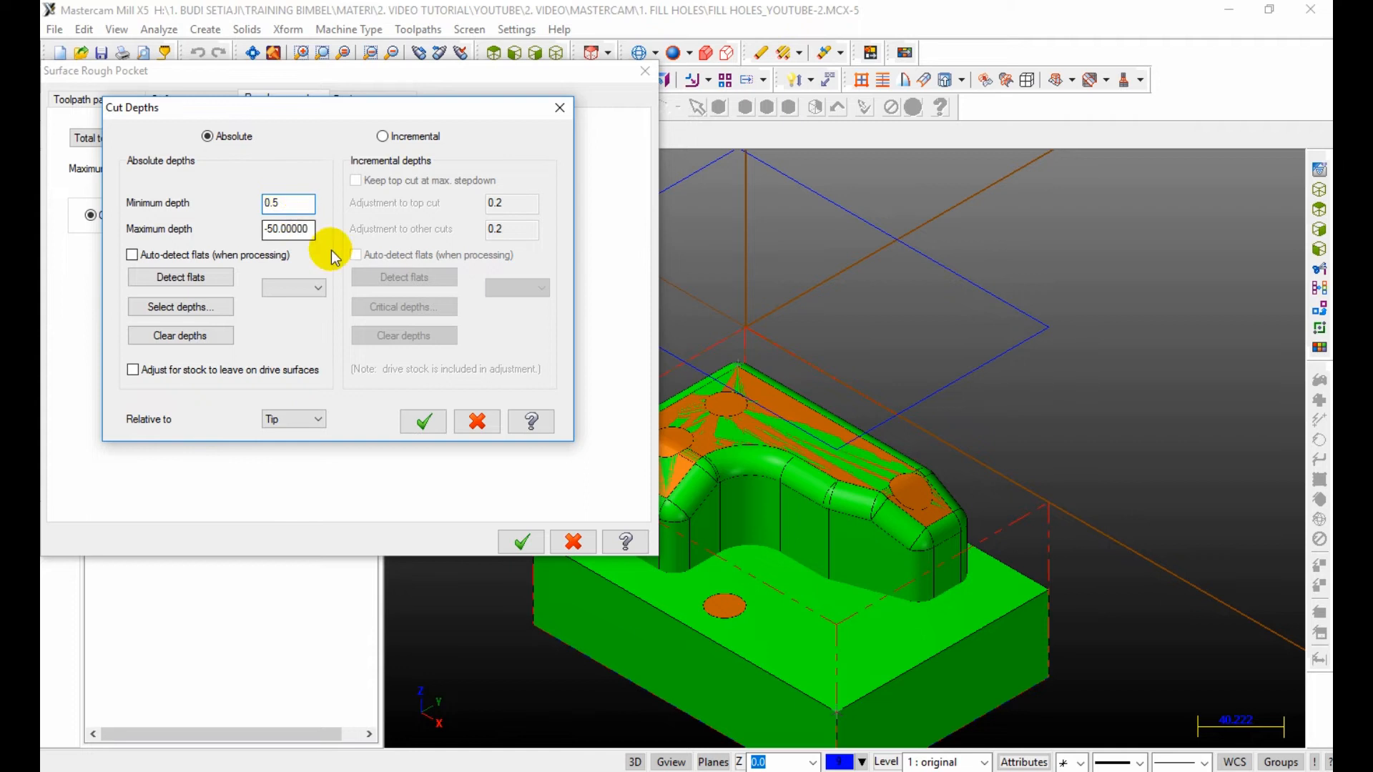
left_click(424, 421)
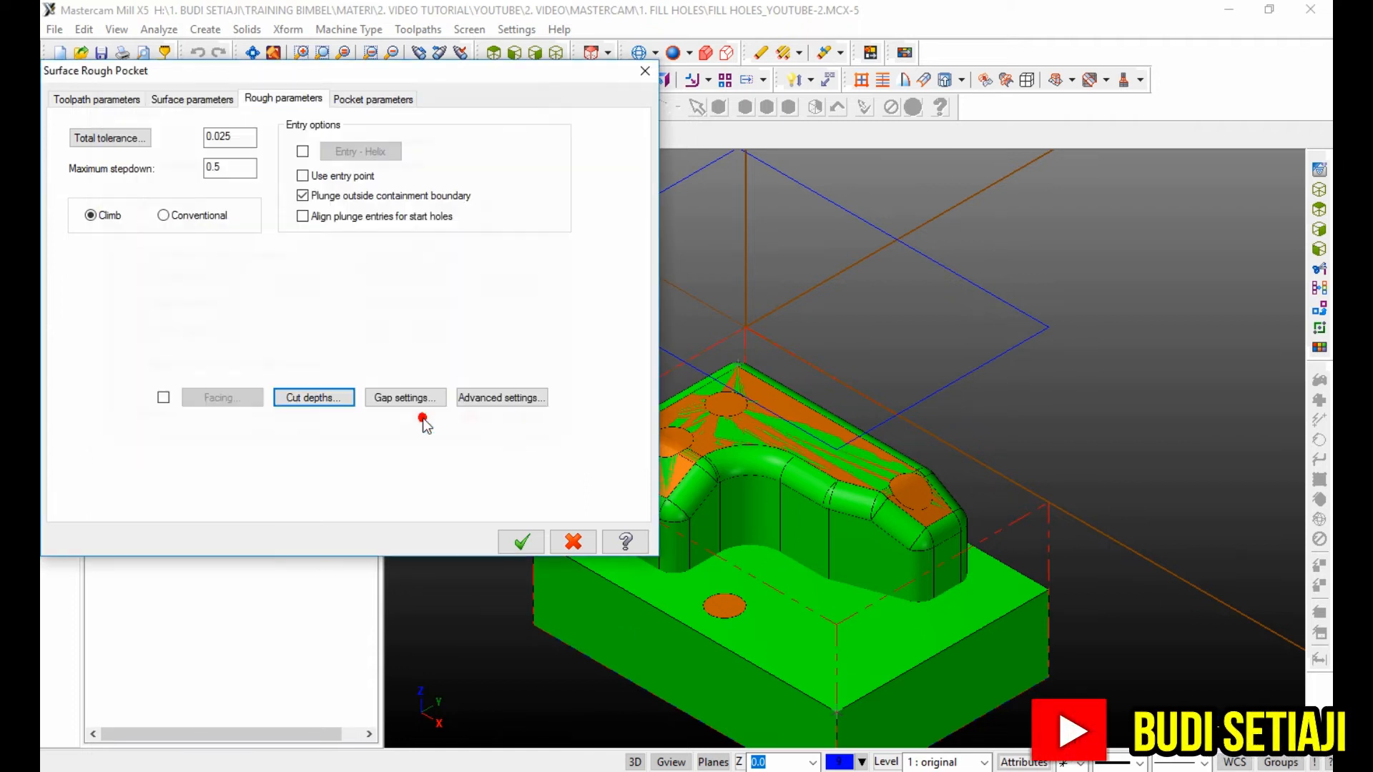
Step: Set the pocket stepover to 60 percent of the diameter, disable finish passes and generate the rough pocket toolpath
left_click(348, 101)
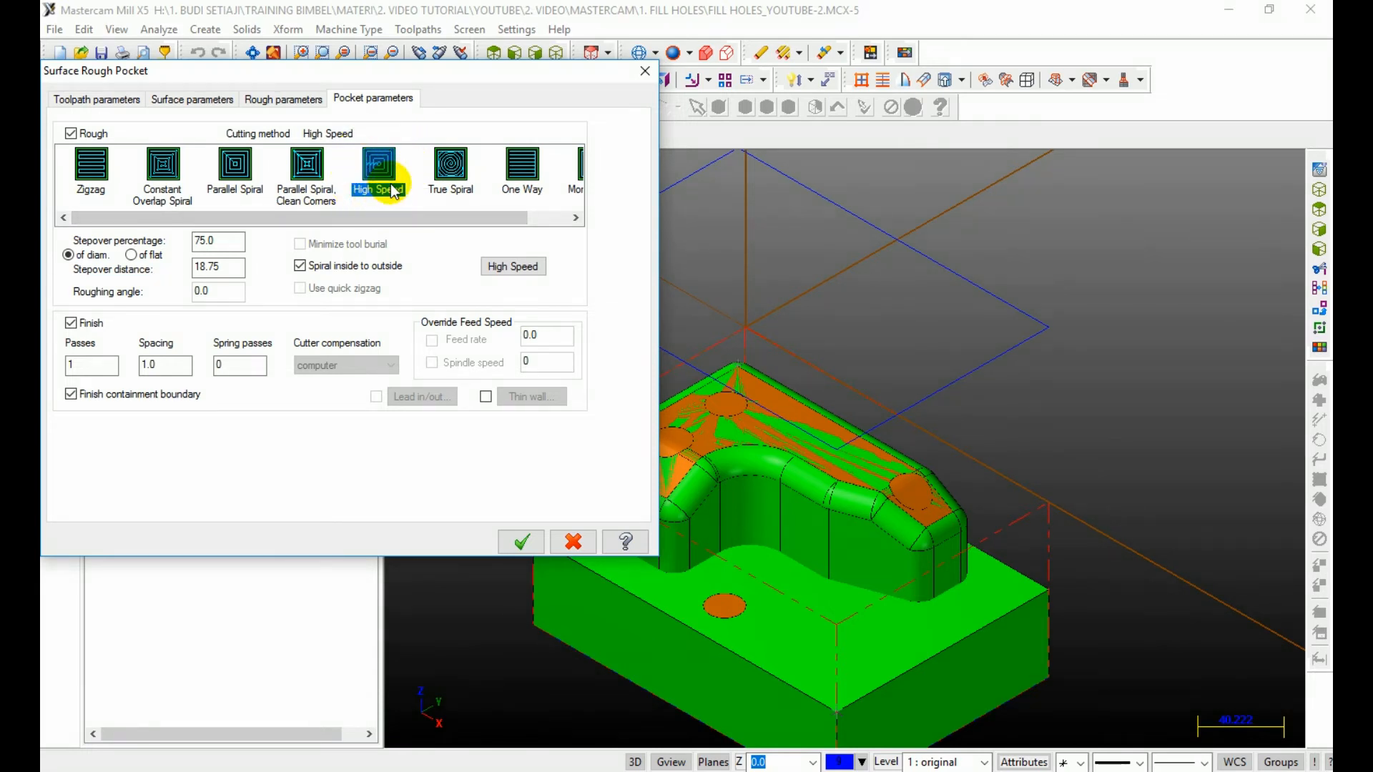
left_click(224, 239)
type("60")
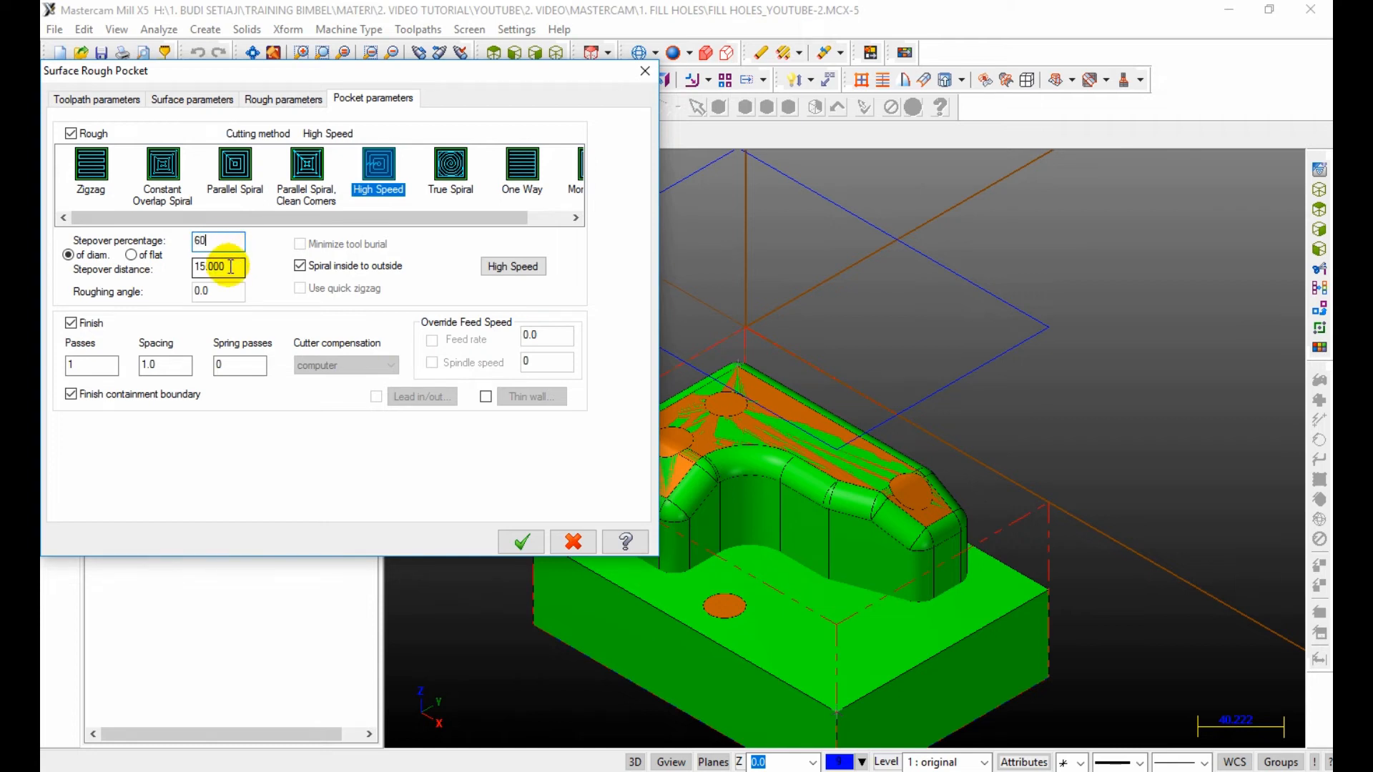
left_click(91, 323)
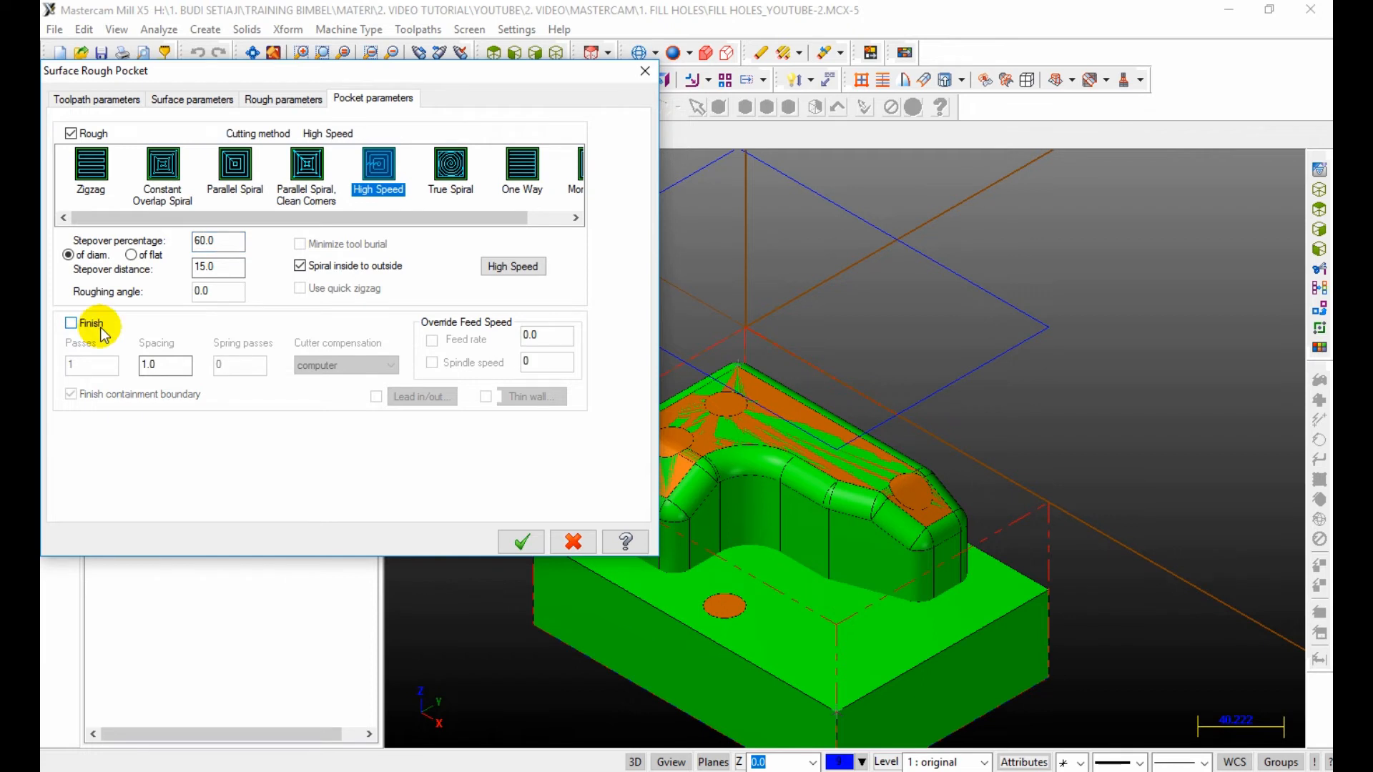
left_click(517, 543)
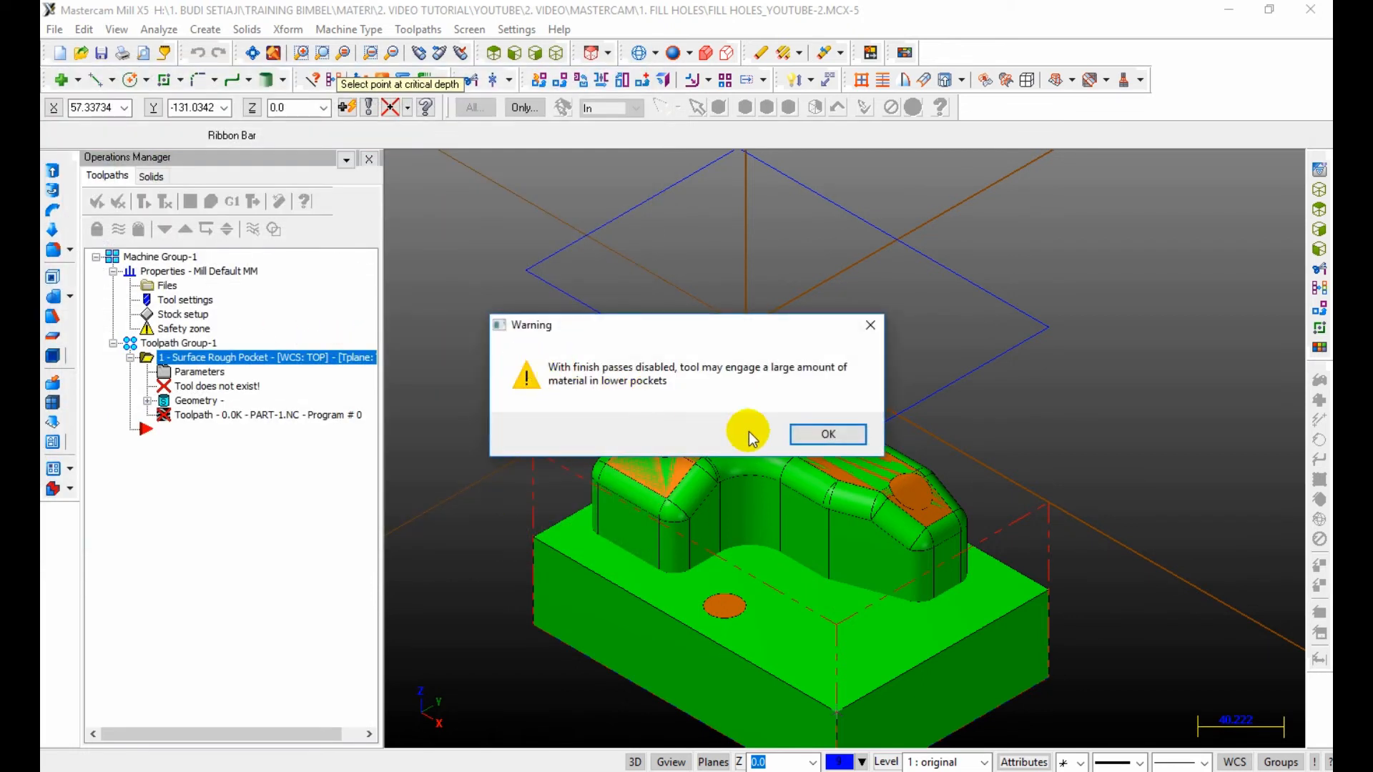
left_click(806, 435)
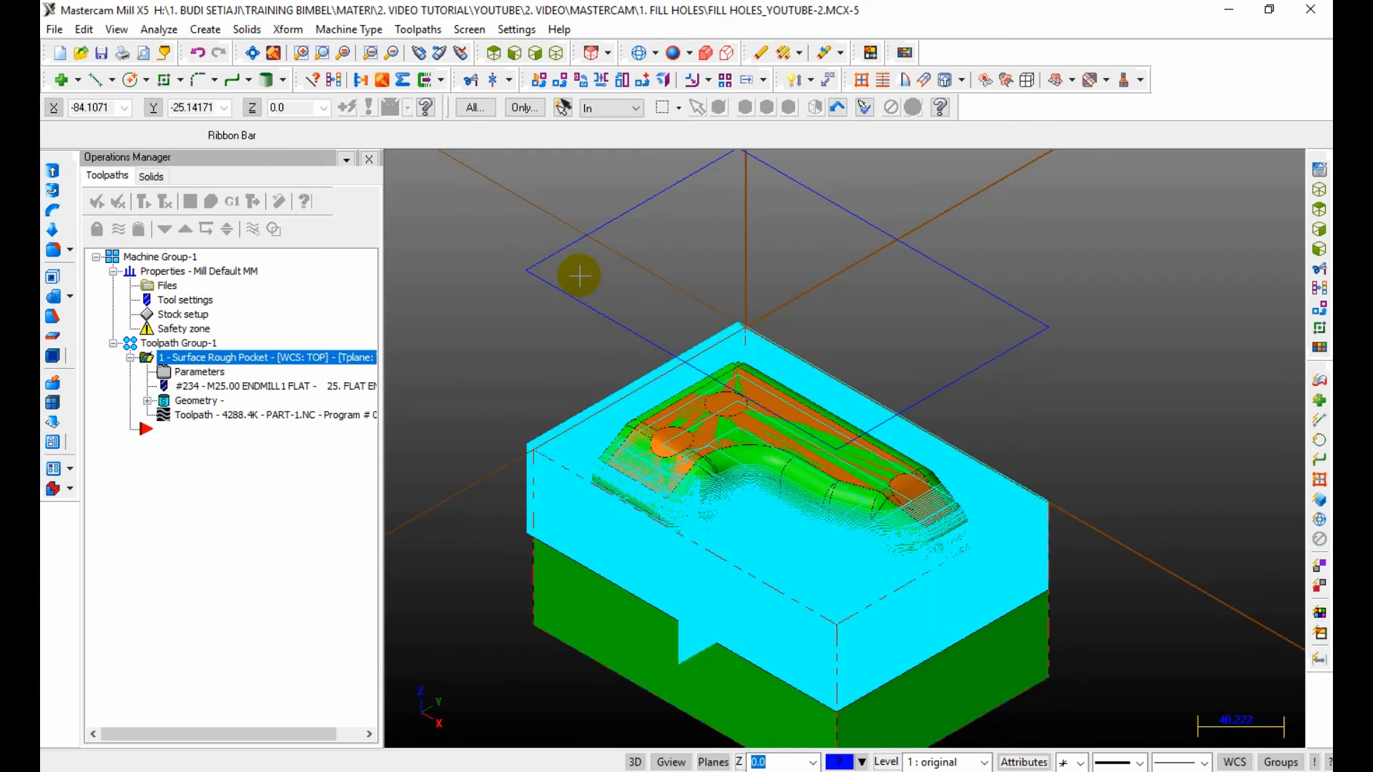
Step: Inspect the generated toolpath on the model, start its backplot and check the cycle time information
scroll(774, 368, "down", 3)
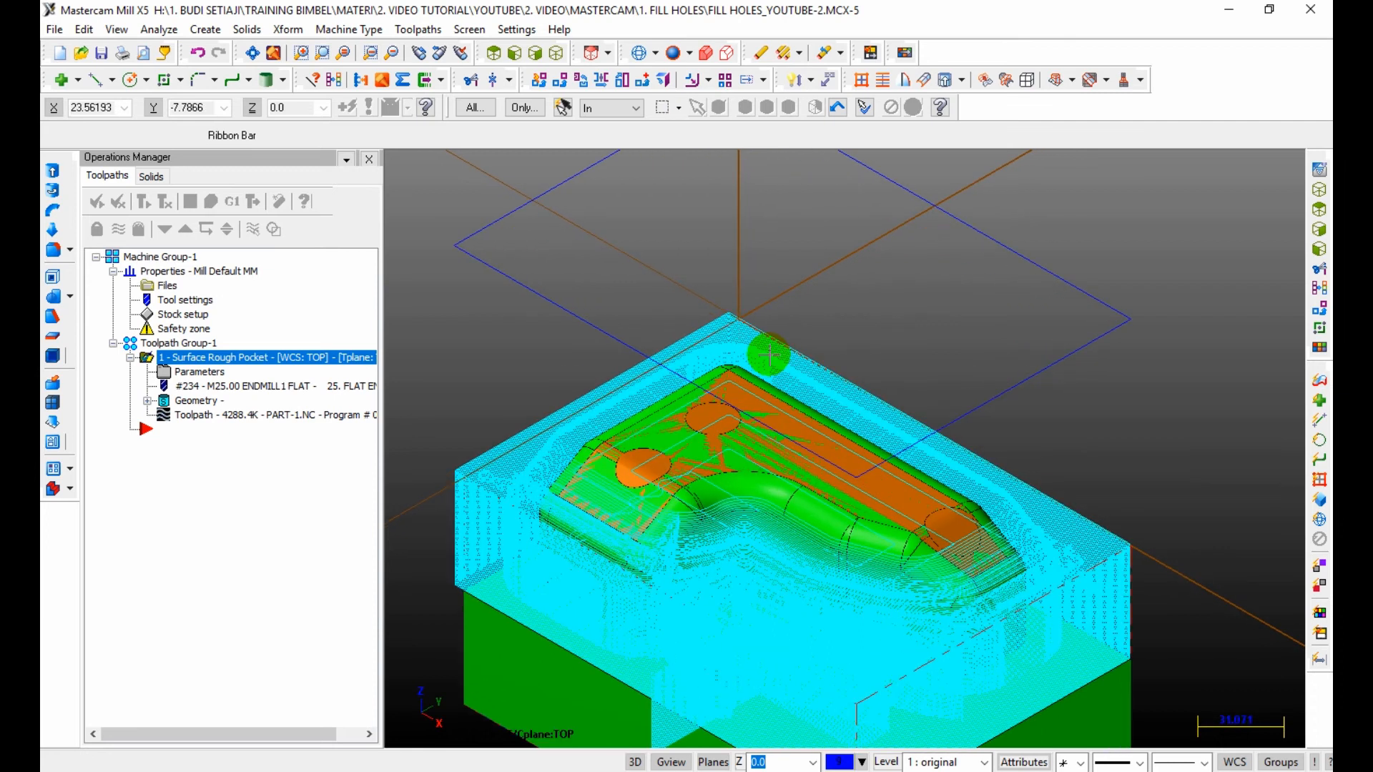
scroll(774, 368, "up", 3)
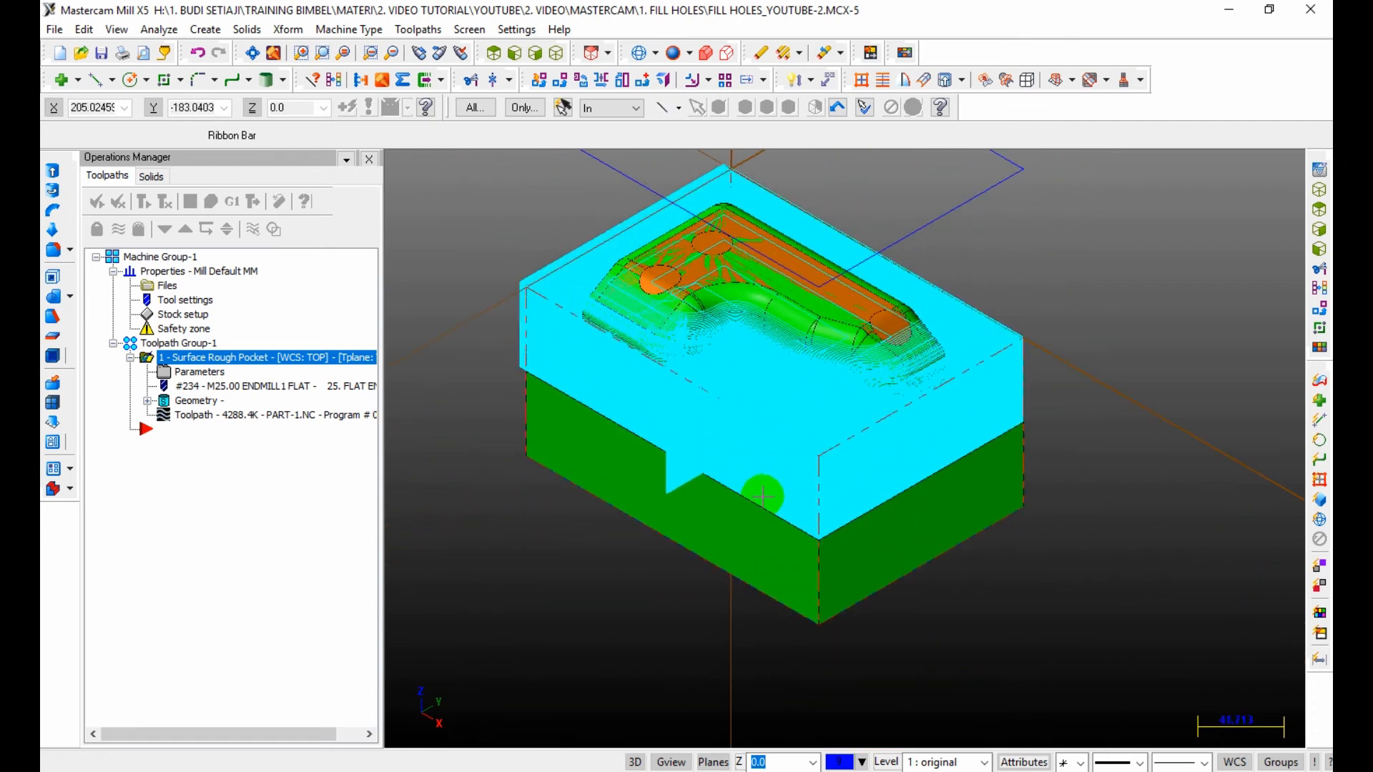
middle_click_drag(738, 484, 652, 451)
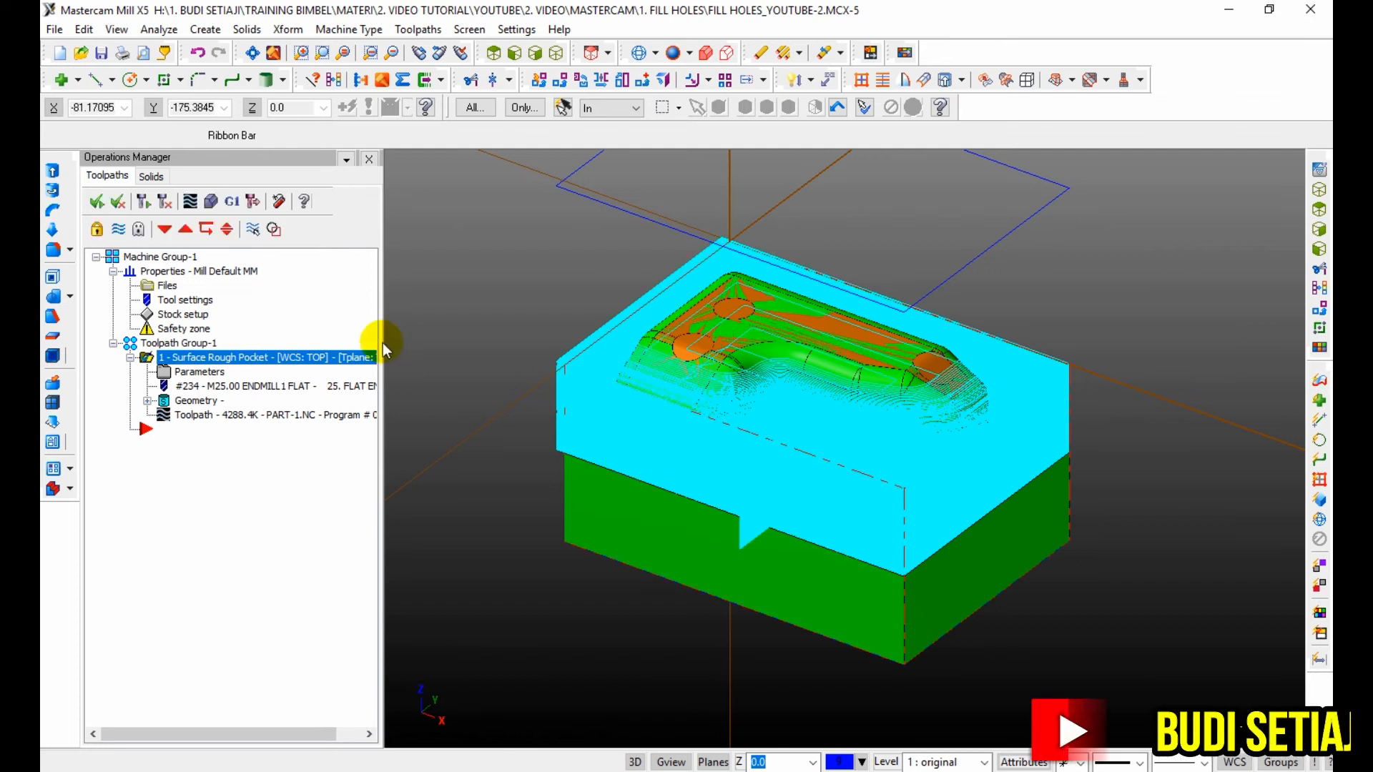
left_click(190, 205)
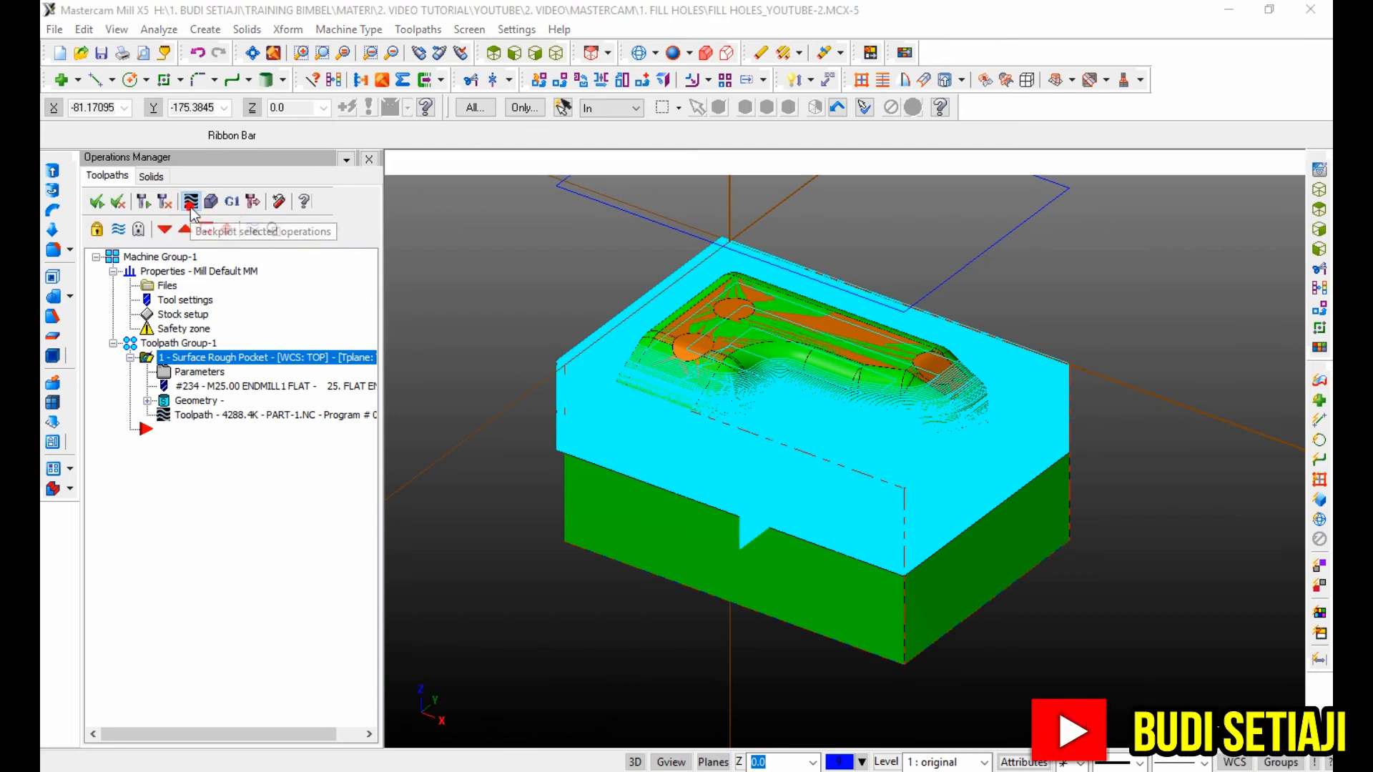
left_click(97, 188)
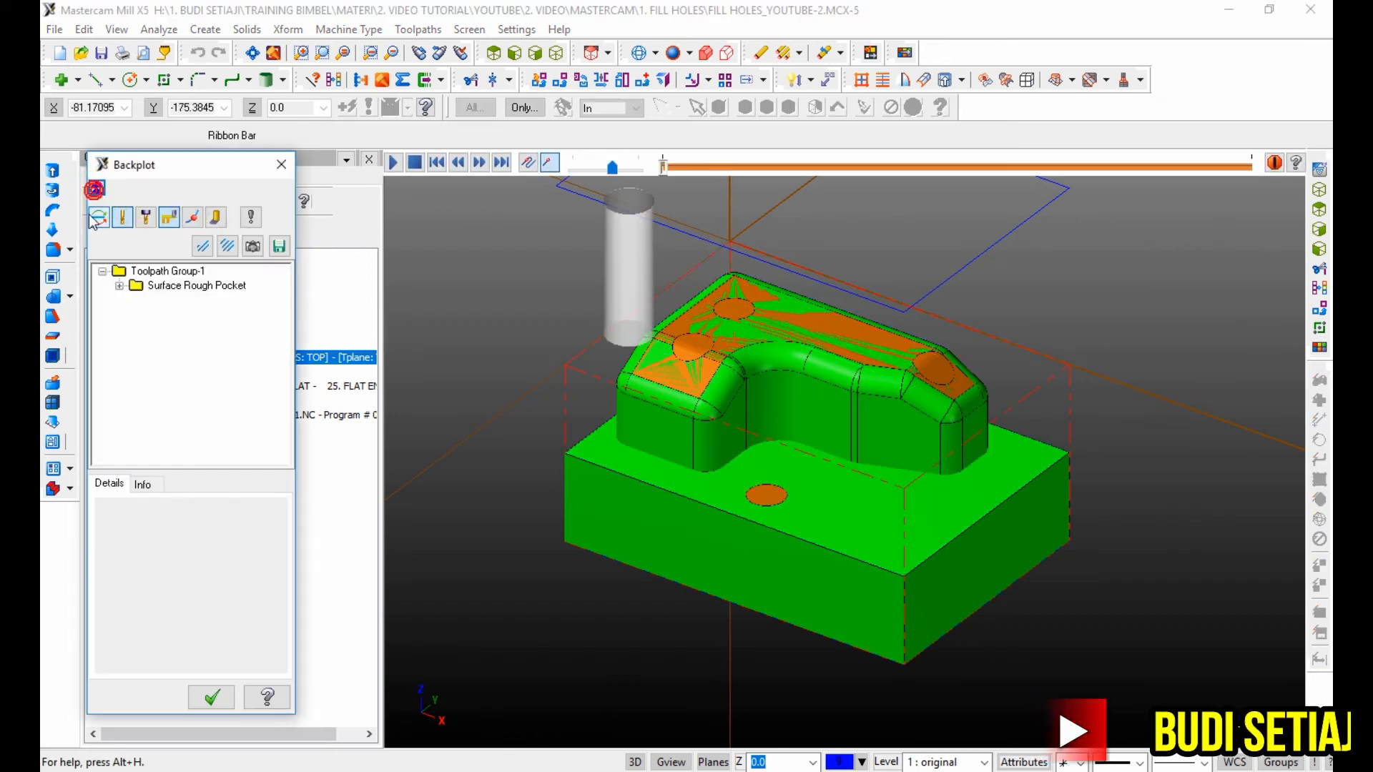
left_click(144, 485)
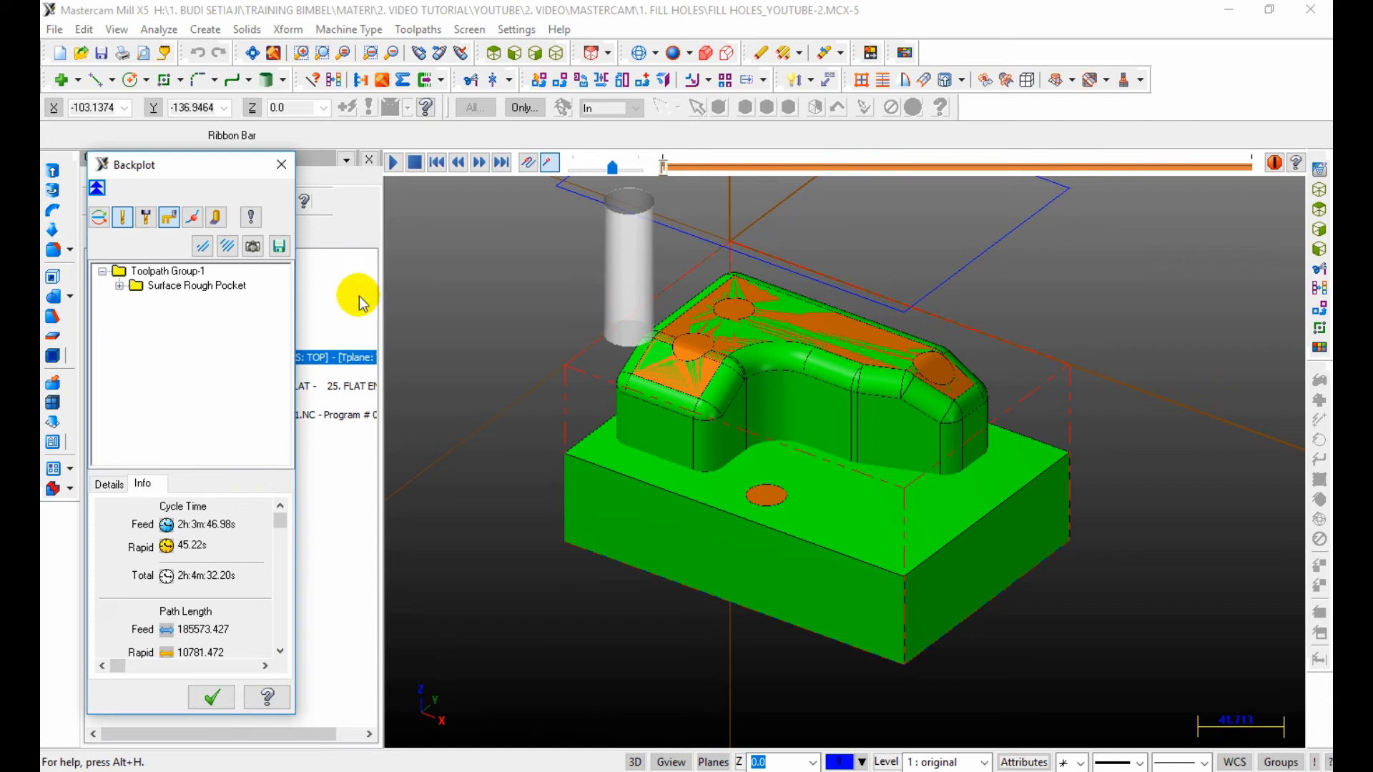
Step: Preview the tool holder in the backplot and hide it again
left_click(147, 218)
scroll(460, 473, "down", 5)
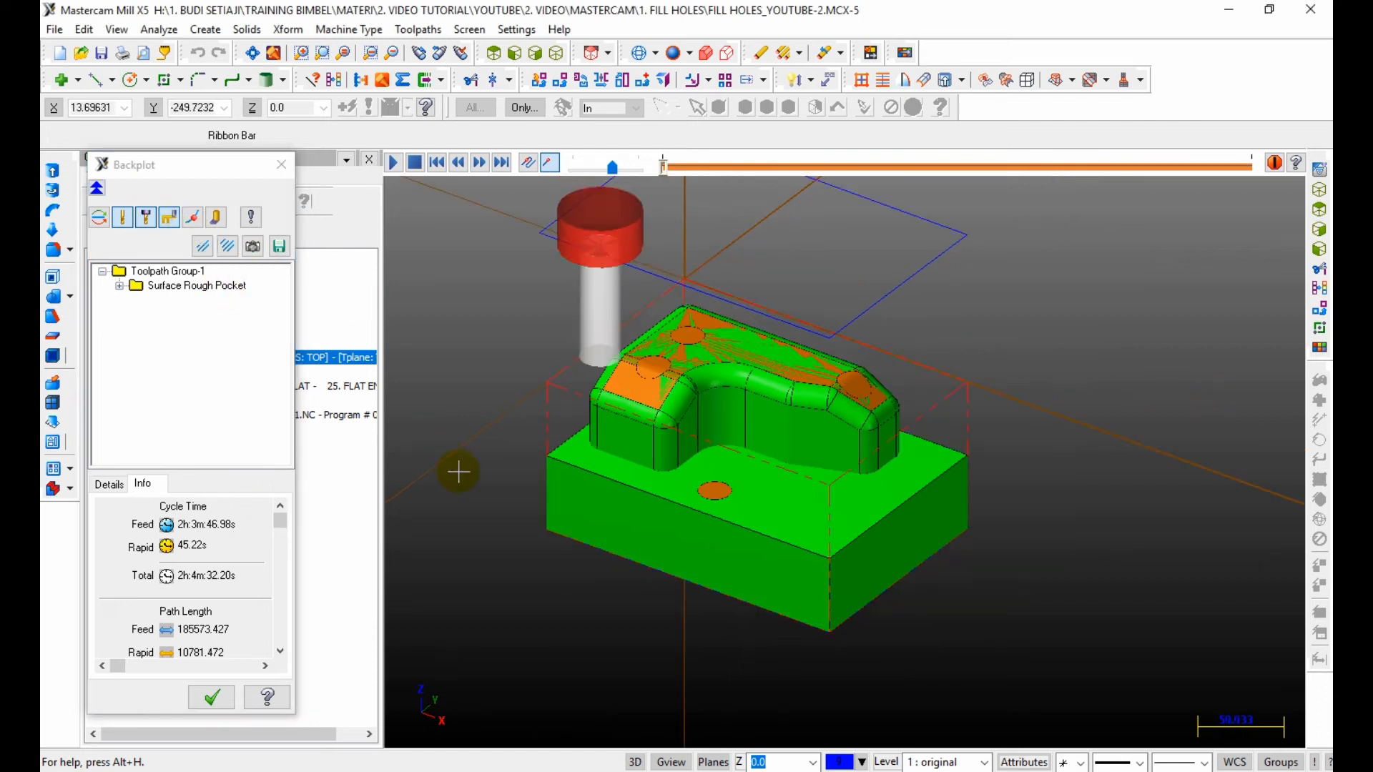
scroll(534, 289, "up", 4)
left_click(146, 217)
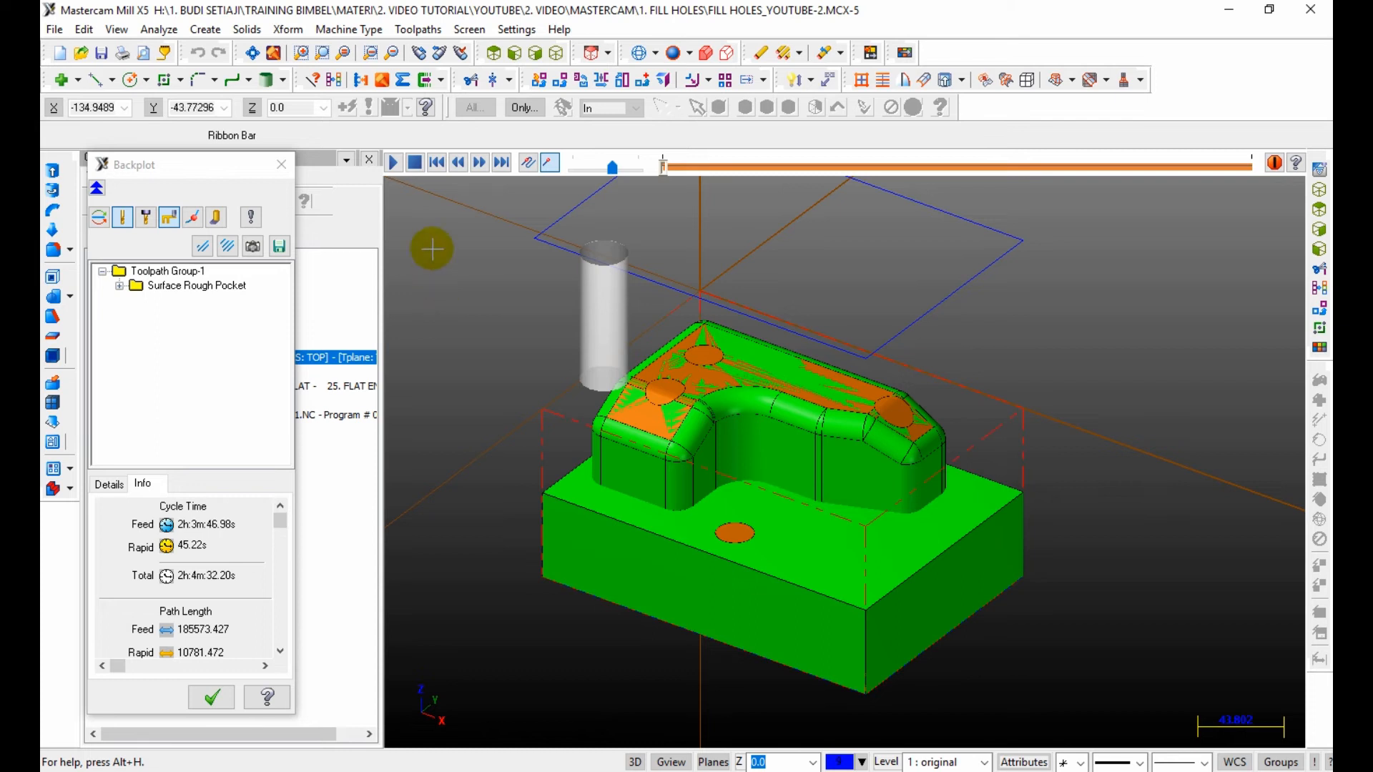
Step: Step the backplot through the tool's first approach moves and switch to the top view
key("s")
key("s")
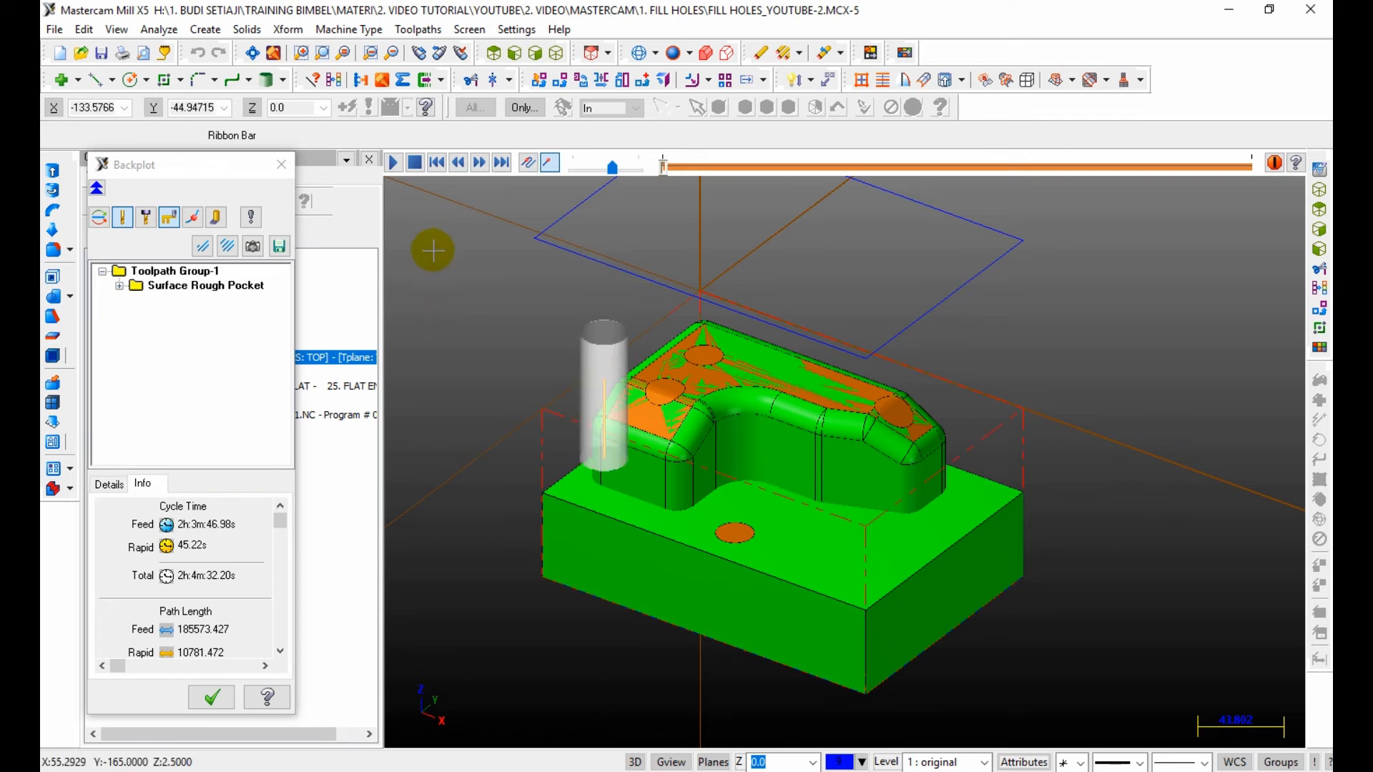
left_click(495, 53)
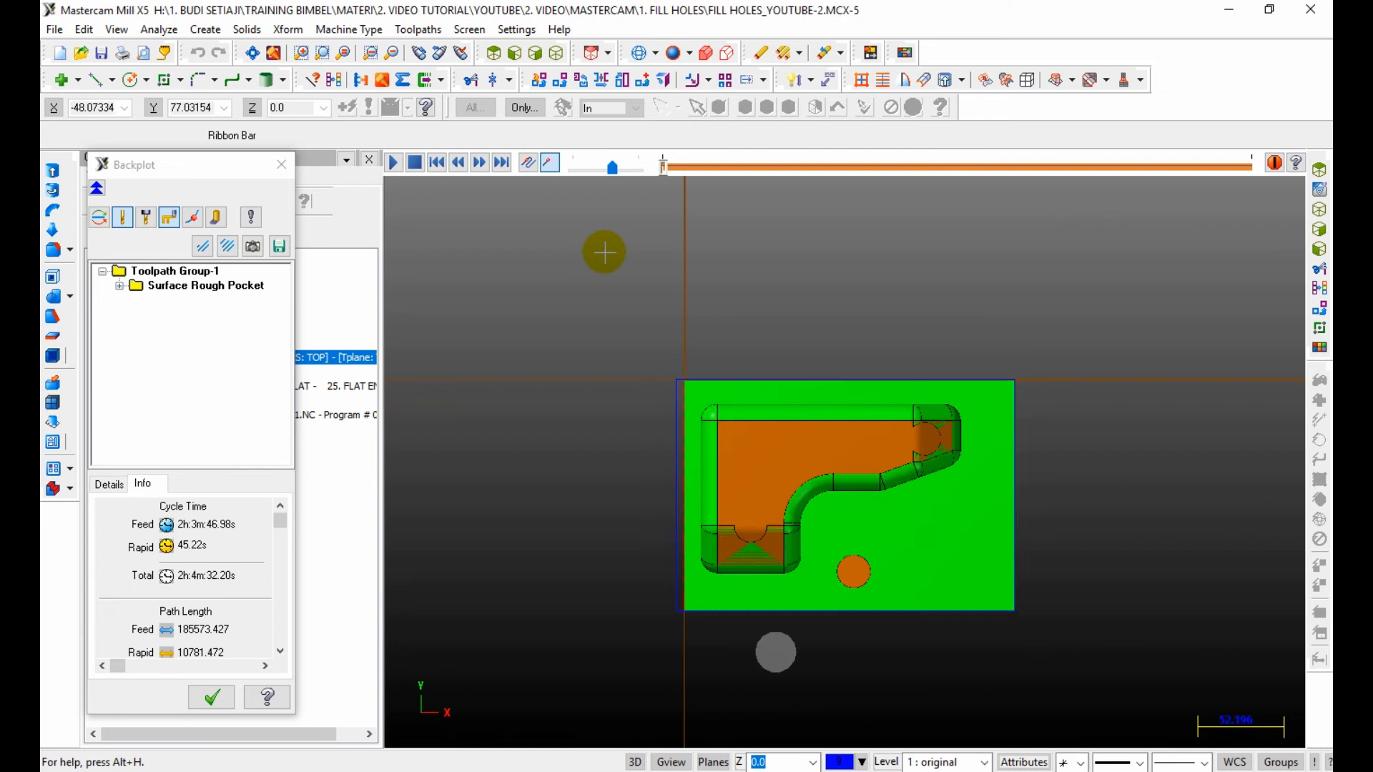
scroll(604, 252, "down", 3)
scroll(765, 567, "up", 7)
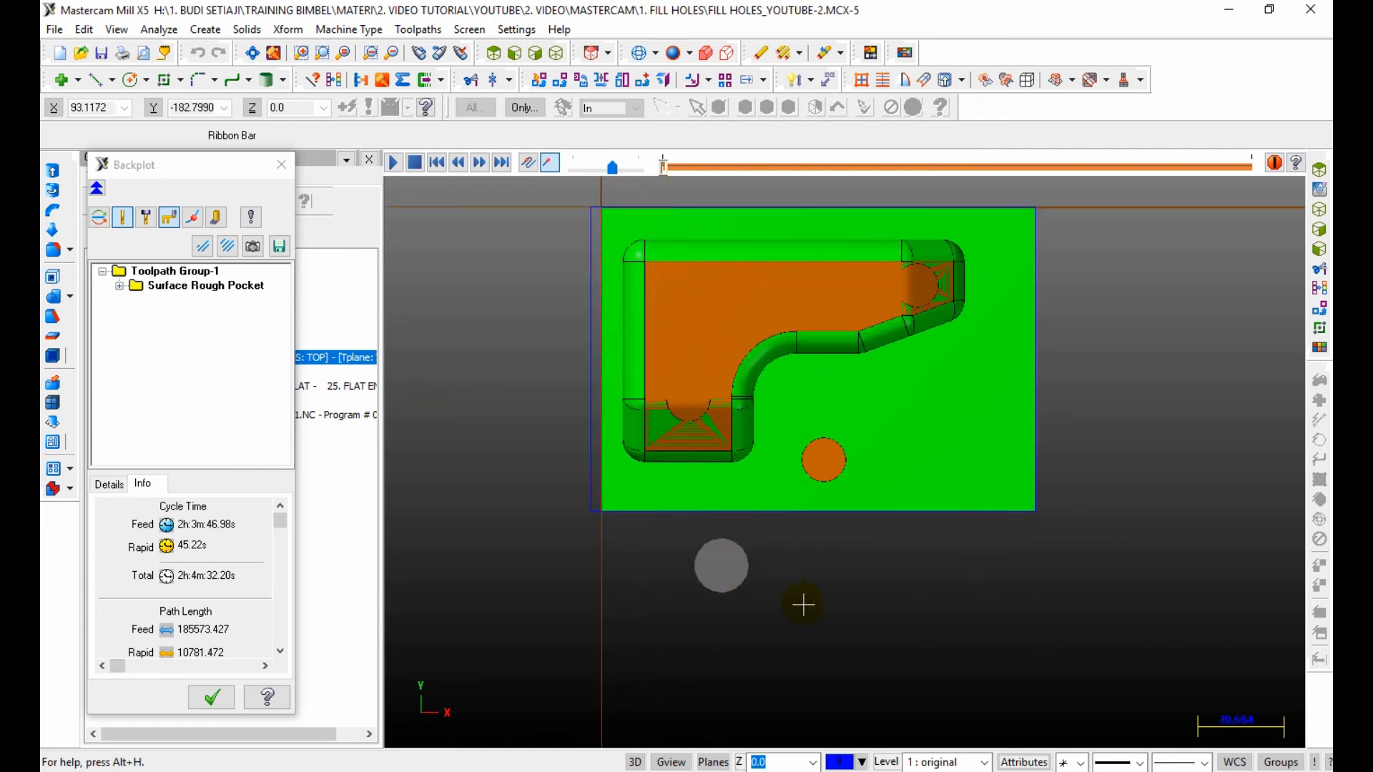
Step: Step the backplot from the side entry through the first level's expanding passes, checking the tool path out to the stock's outer boundary
key("s")
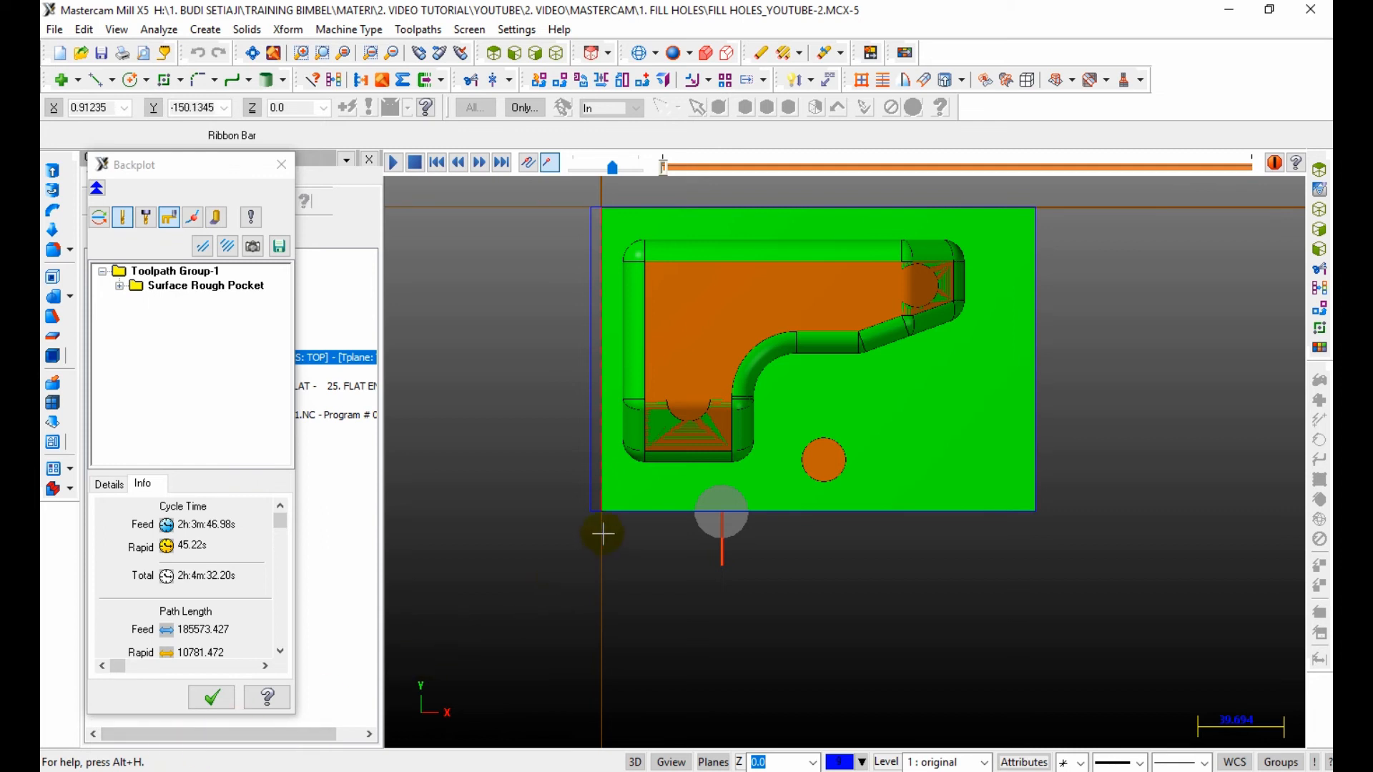
key("s")
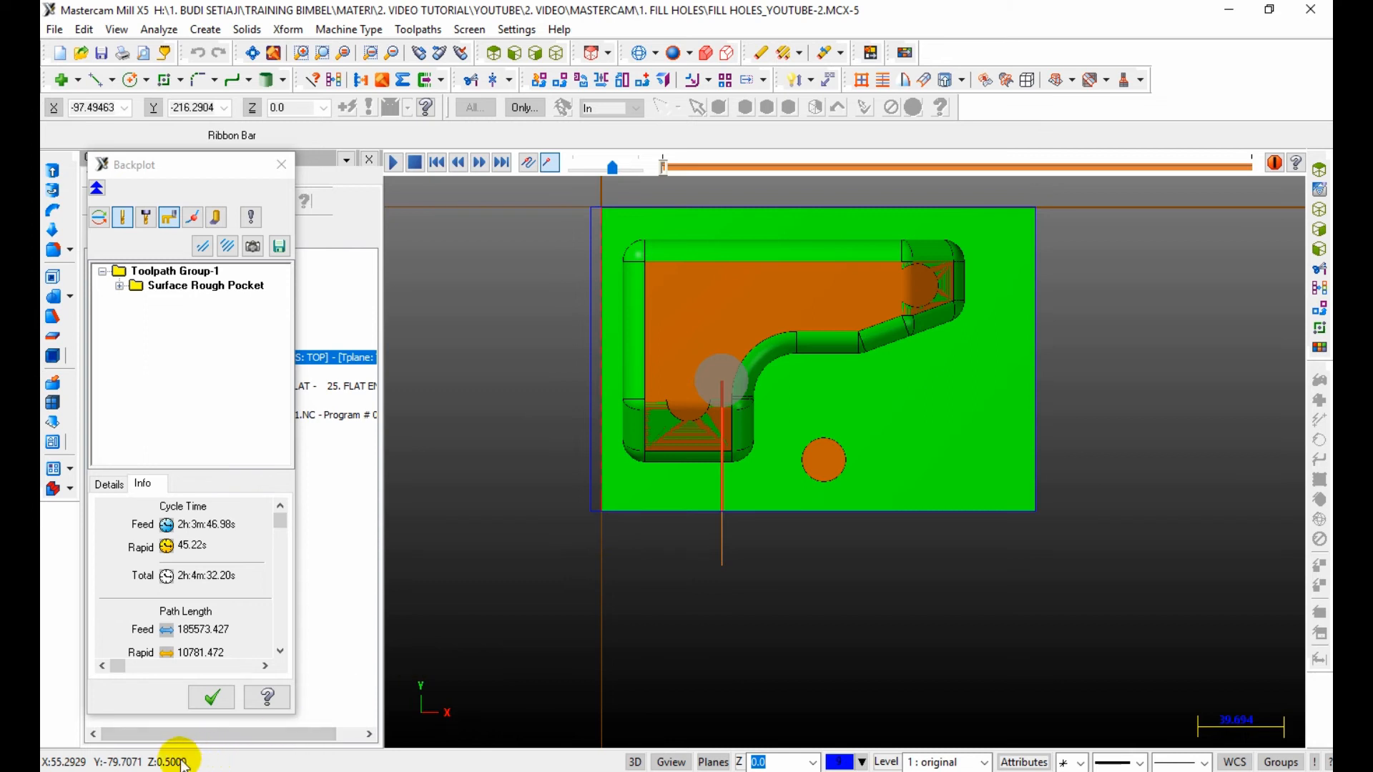
key("s")
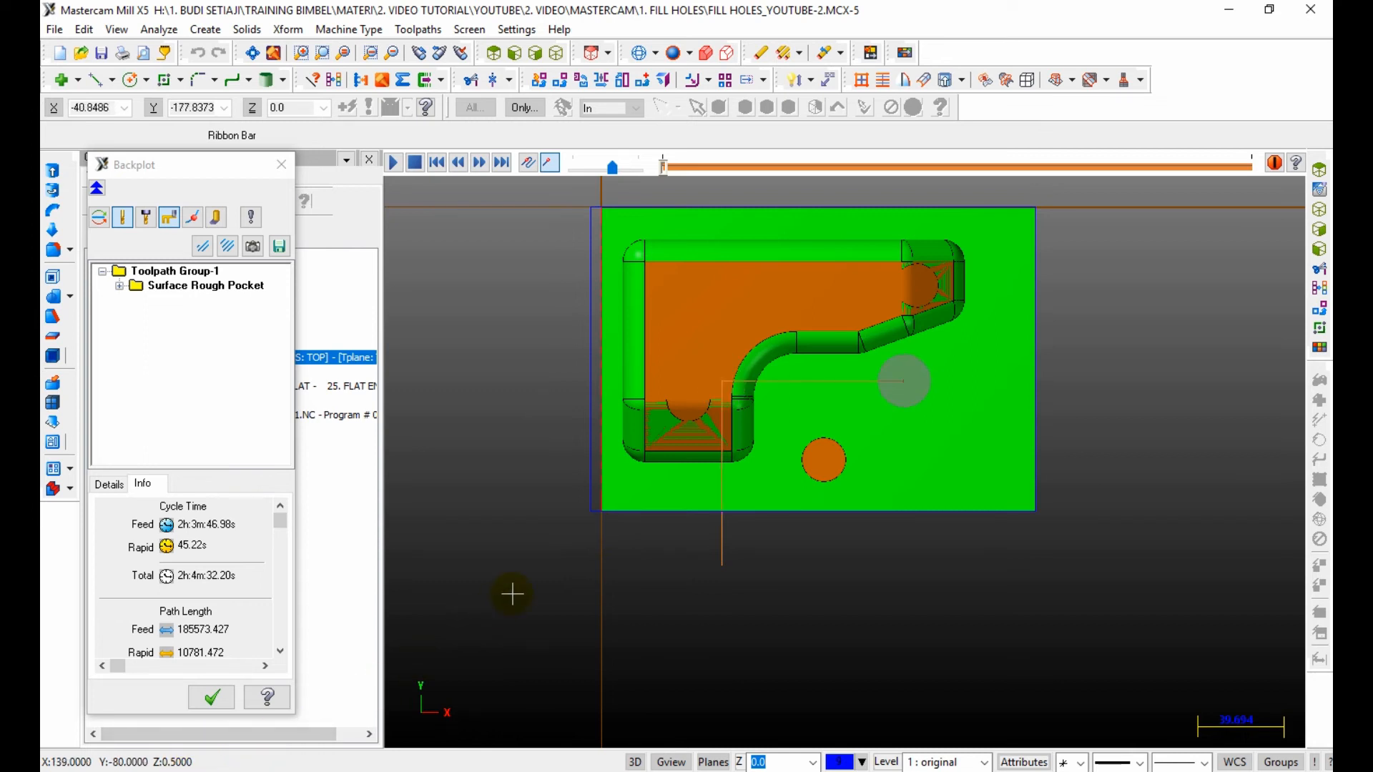
key("s")
key("s")
key("s")
key("s")
key("s")
key("s")
key("s")
key("s")
key("s")
key("s")
key("s")
key("s")
key("s")
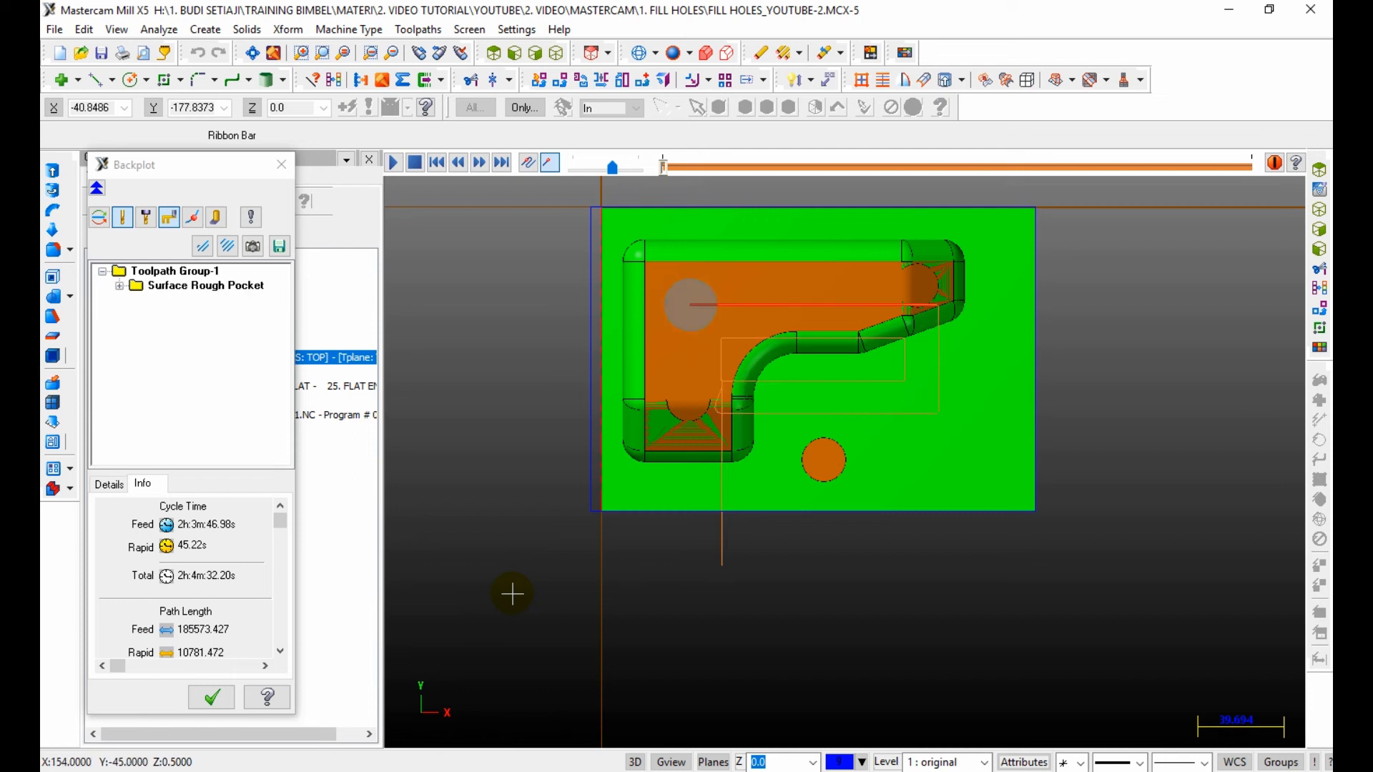
key("s")
key("s")
key("s")
key("s")
key("s")
key("s")
key("s")
key("s")
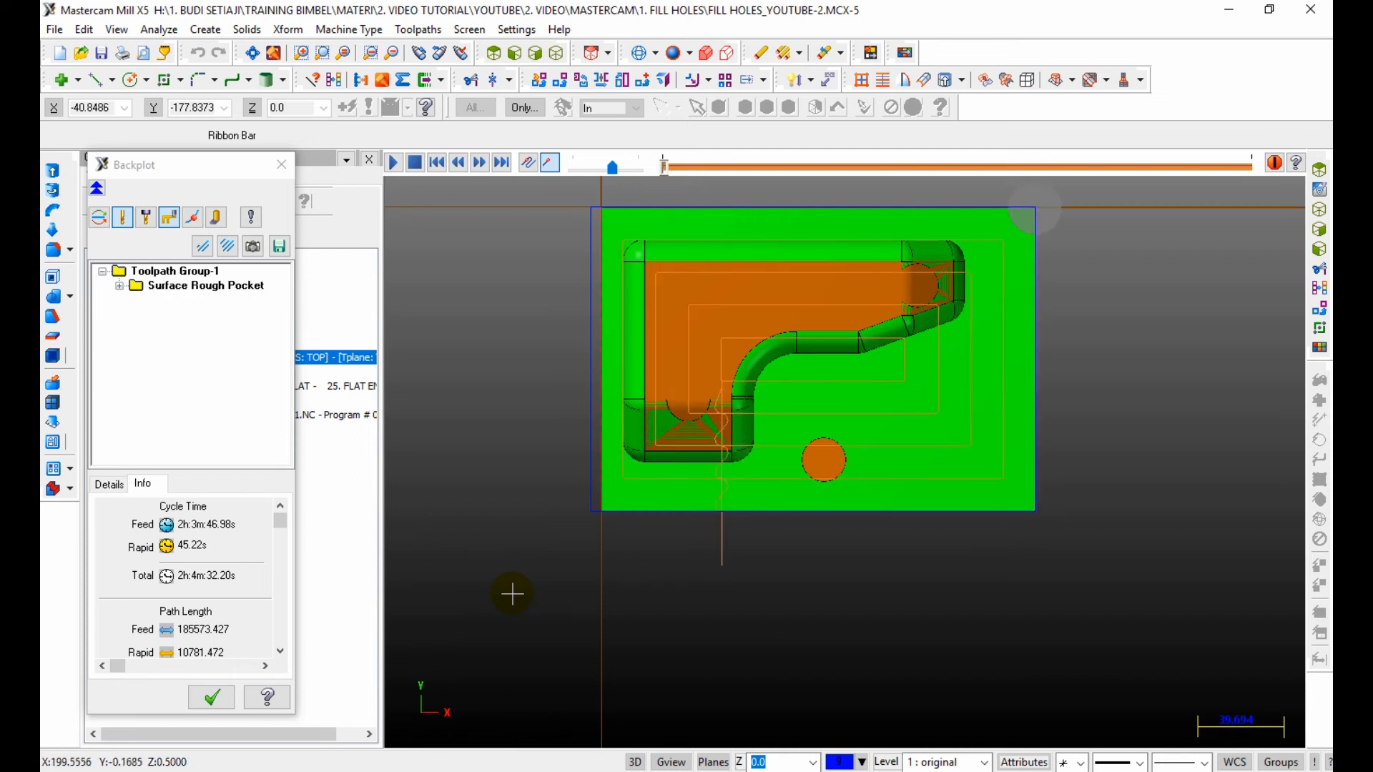
key("s")
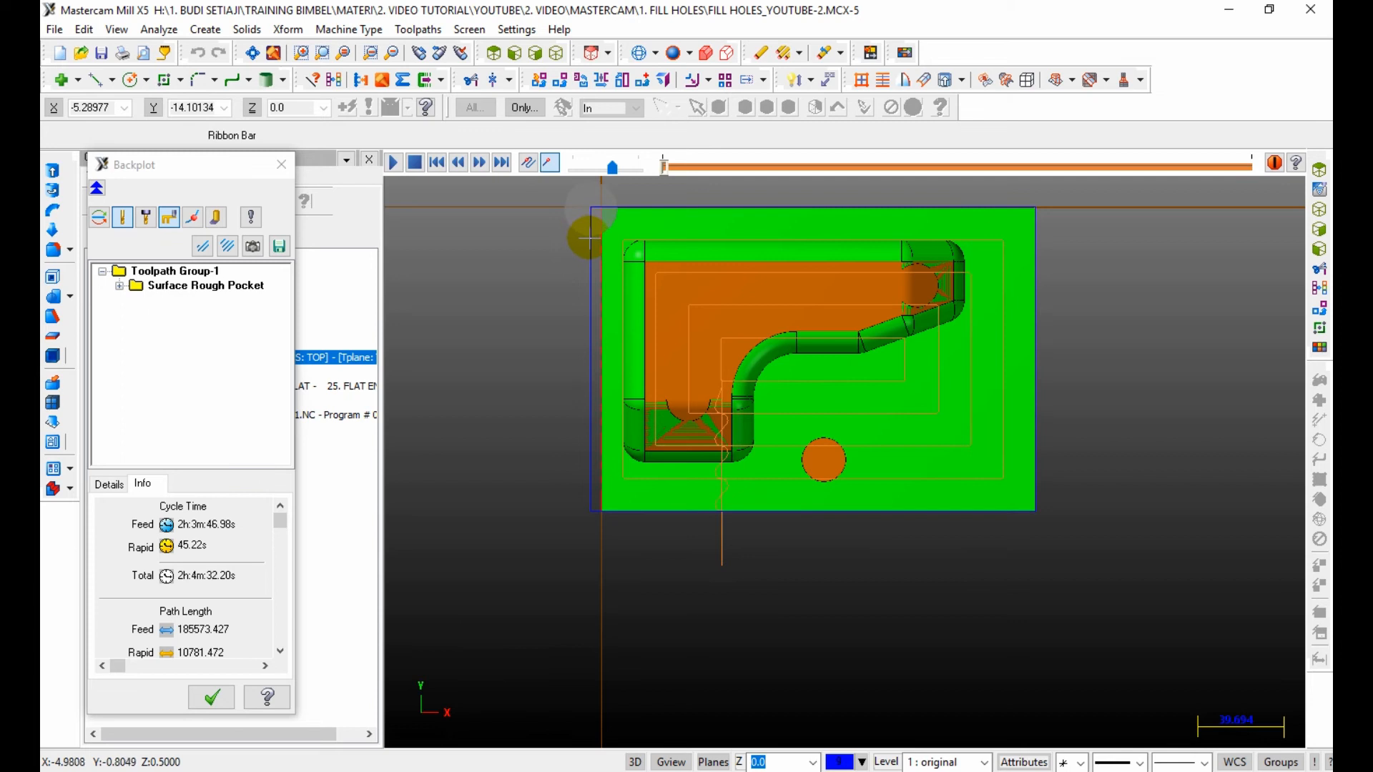
Step: Step the backplot around the stock's outer boundary on the first level and through the repositioning and downward approach outside the stock
key("s")
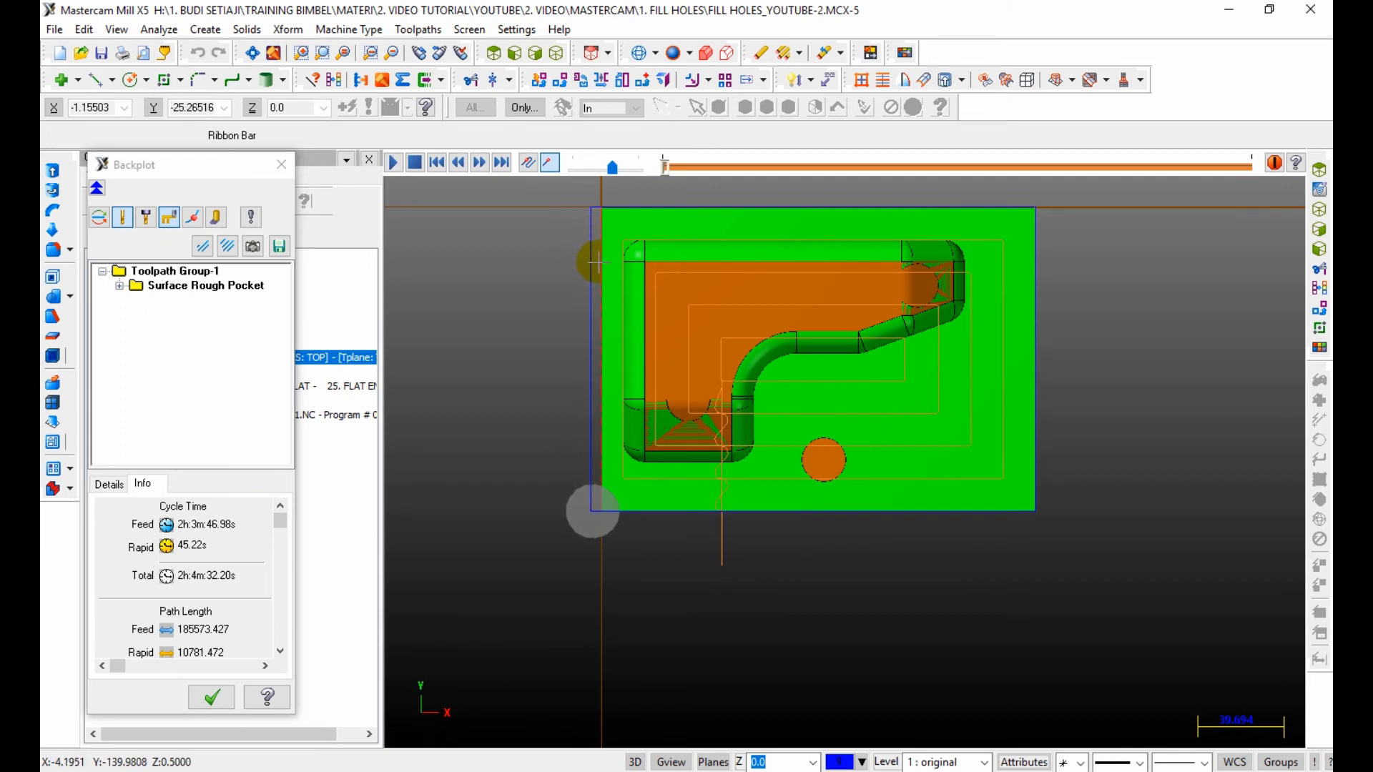
key("s")
key("s")
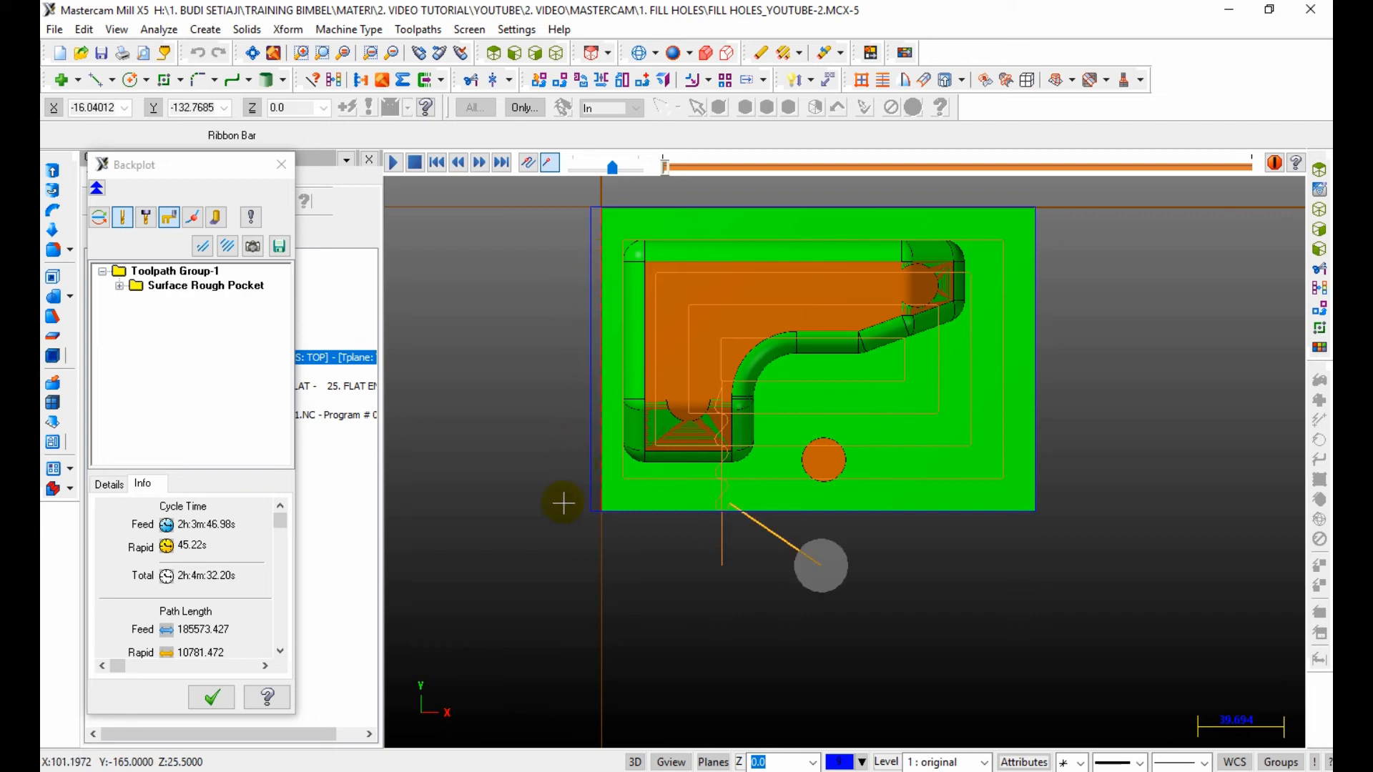
middle_click_drag(570, 586, 636, 492)
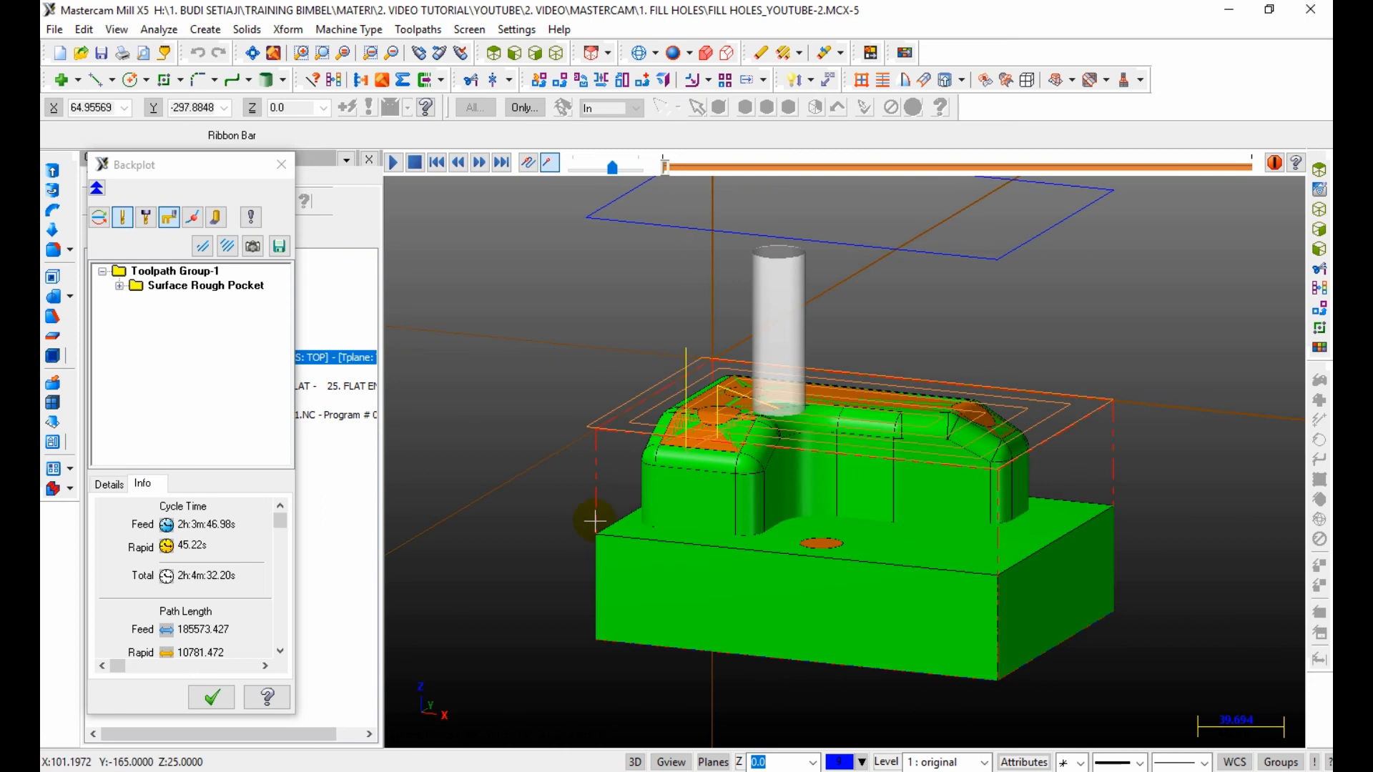
key("s")
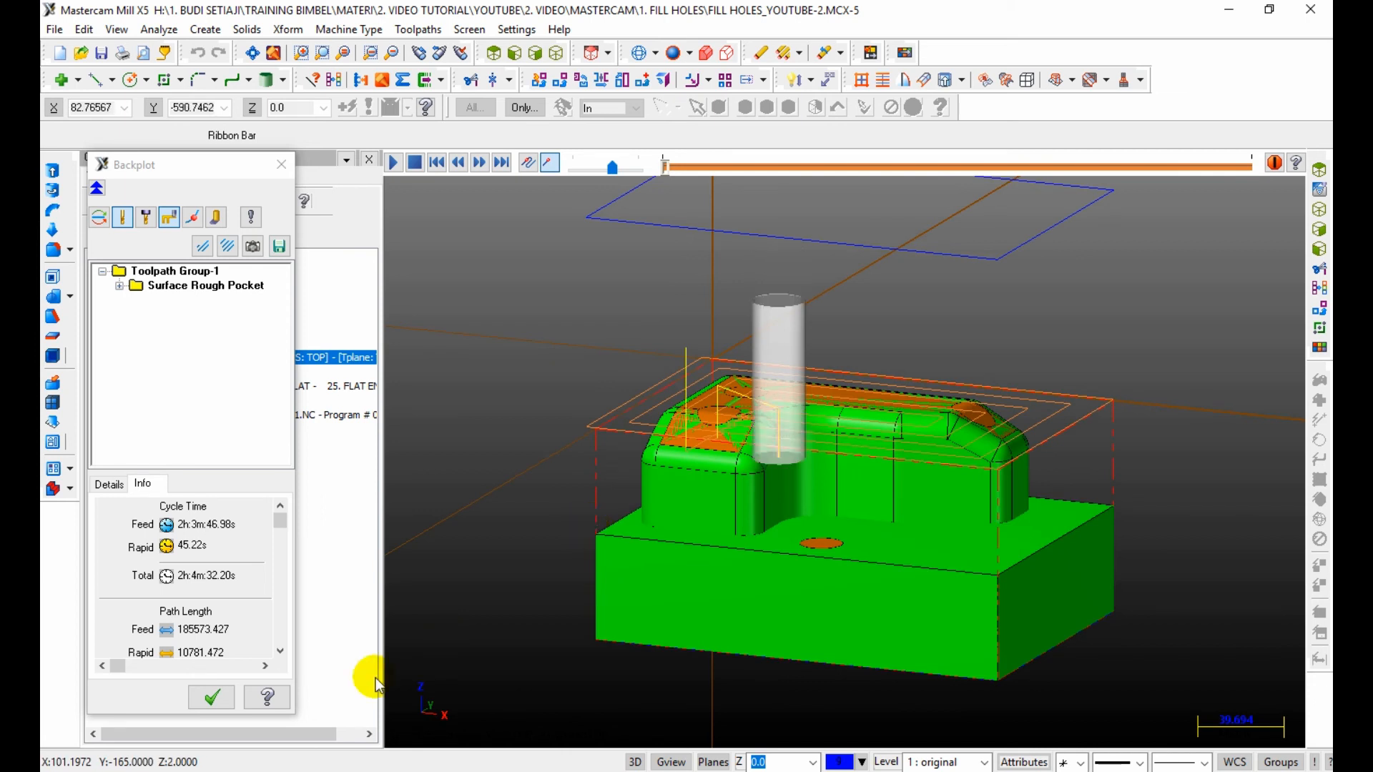
Step: Step the backplot through the next level's side entry and following passes, checking the tool motion from the top and isometric views
left_click(494, 52)
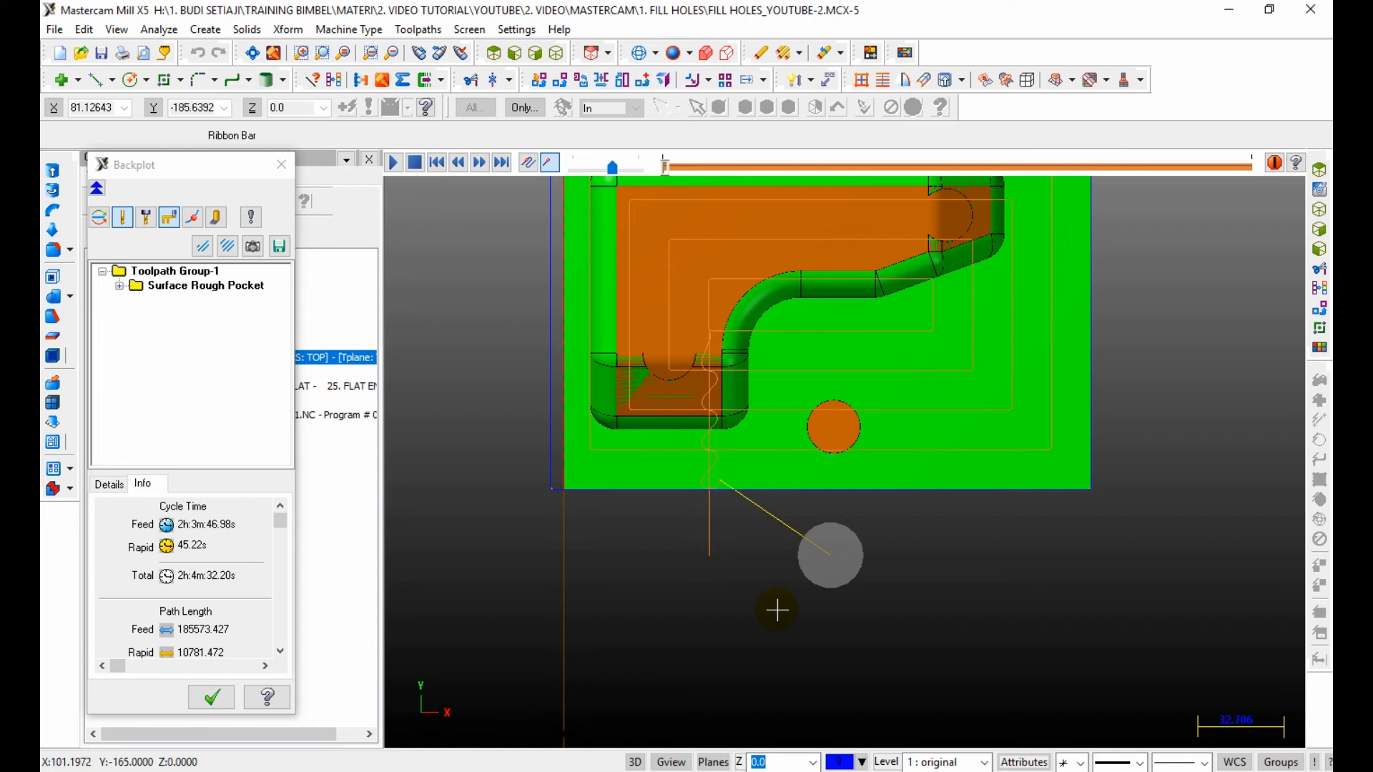
key("s")
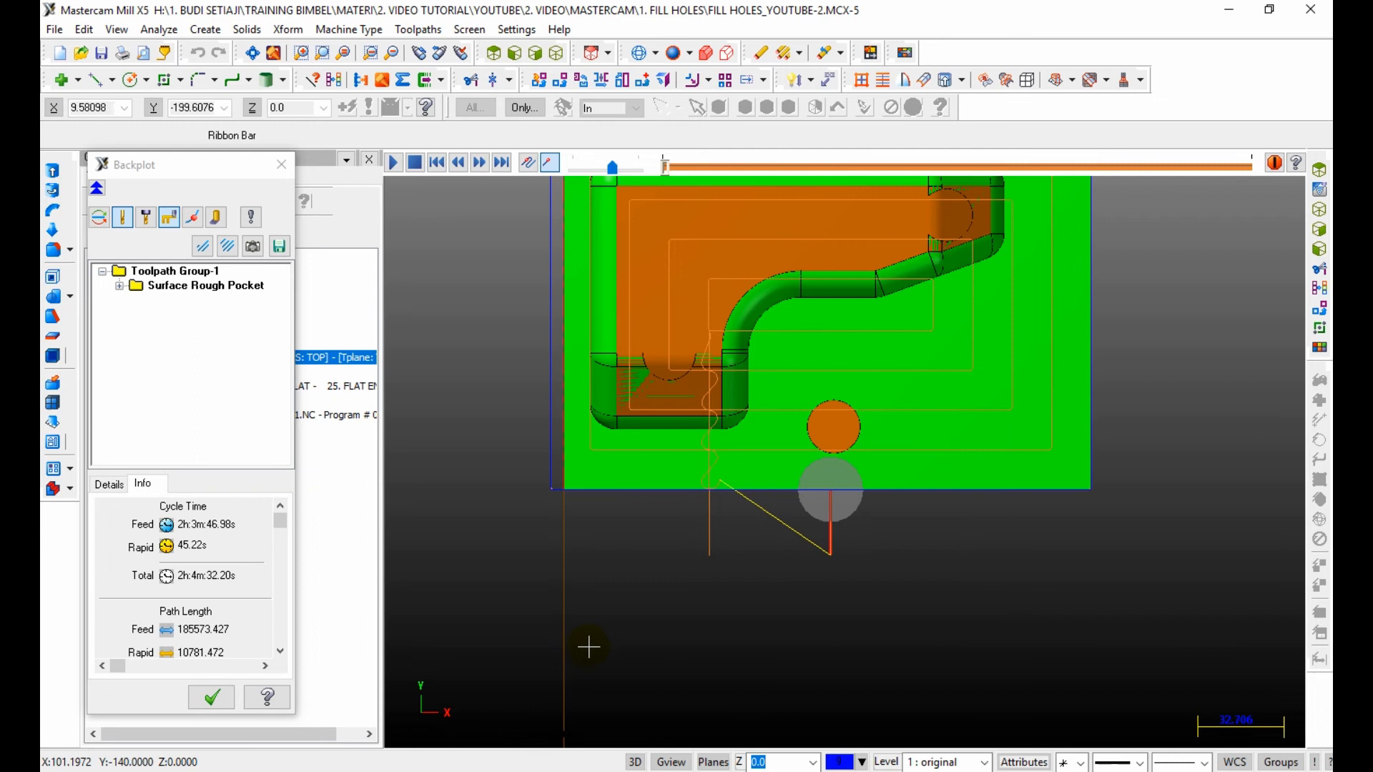
key("s")
left_click(535, 52)
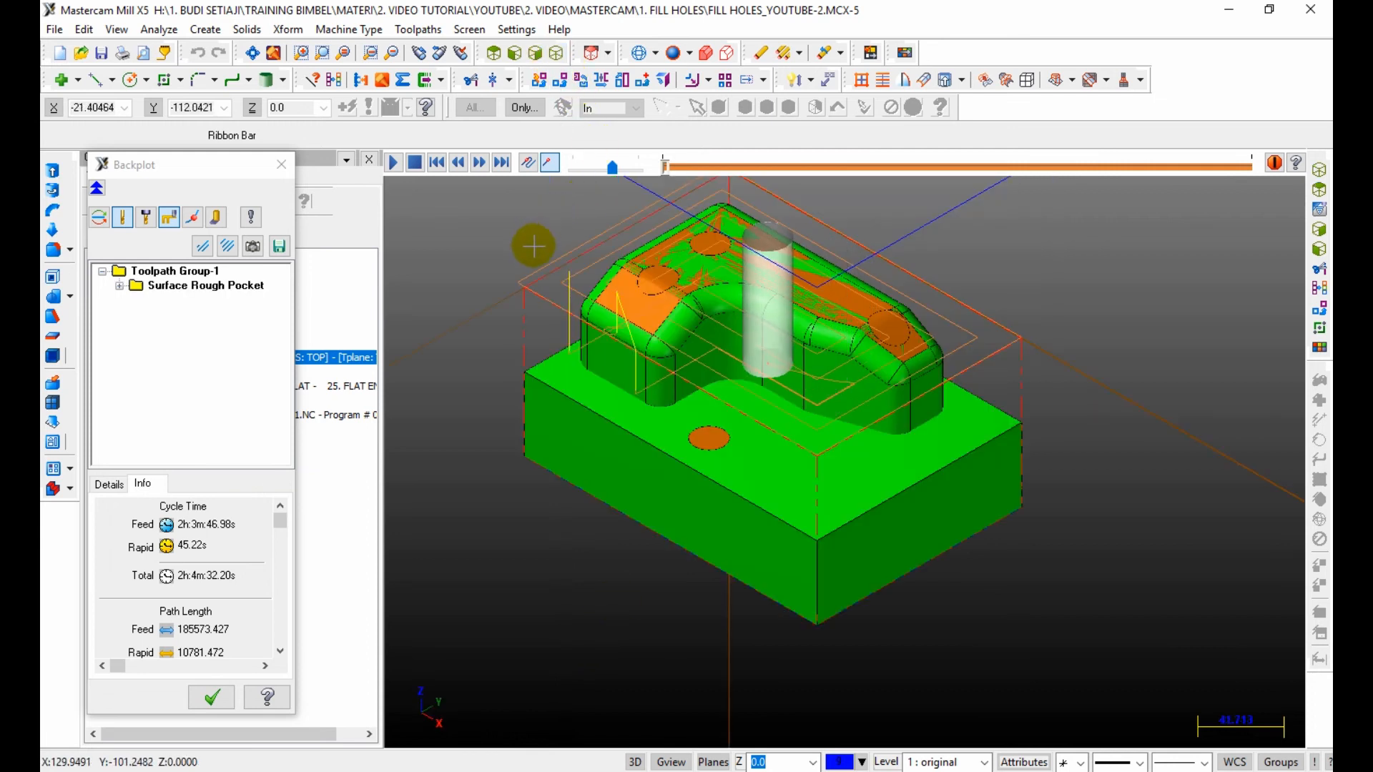
scroll(721, 373, "down", 2)
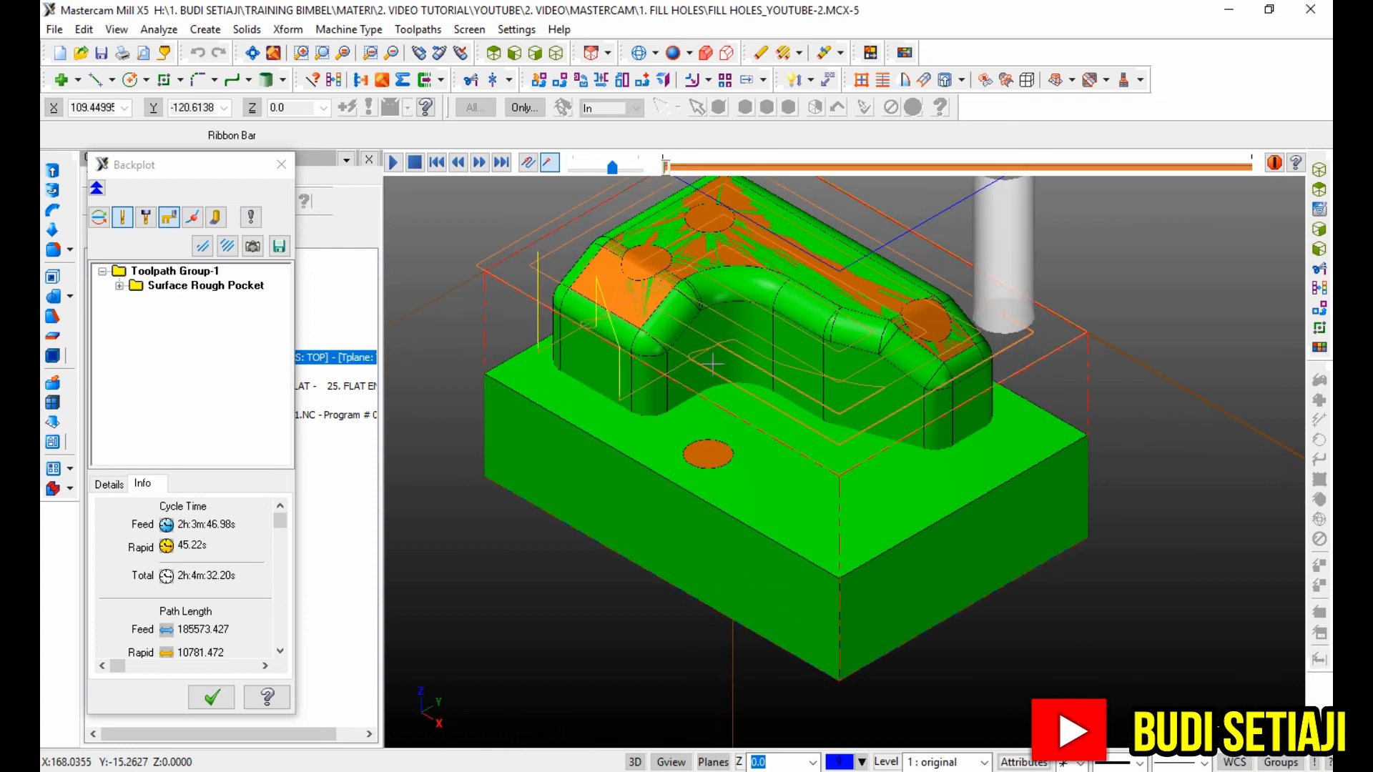
scroll(701, 222, "up", 3)
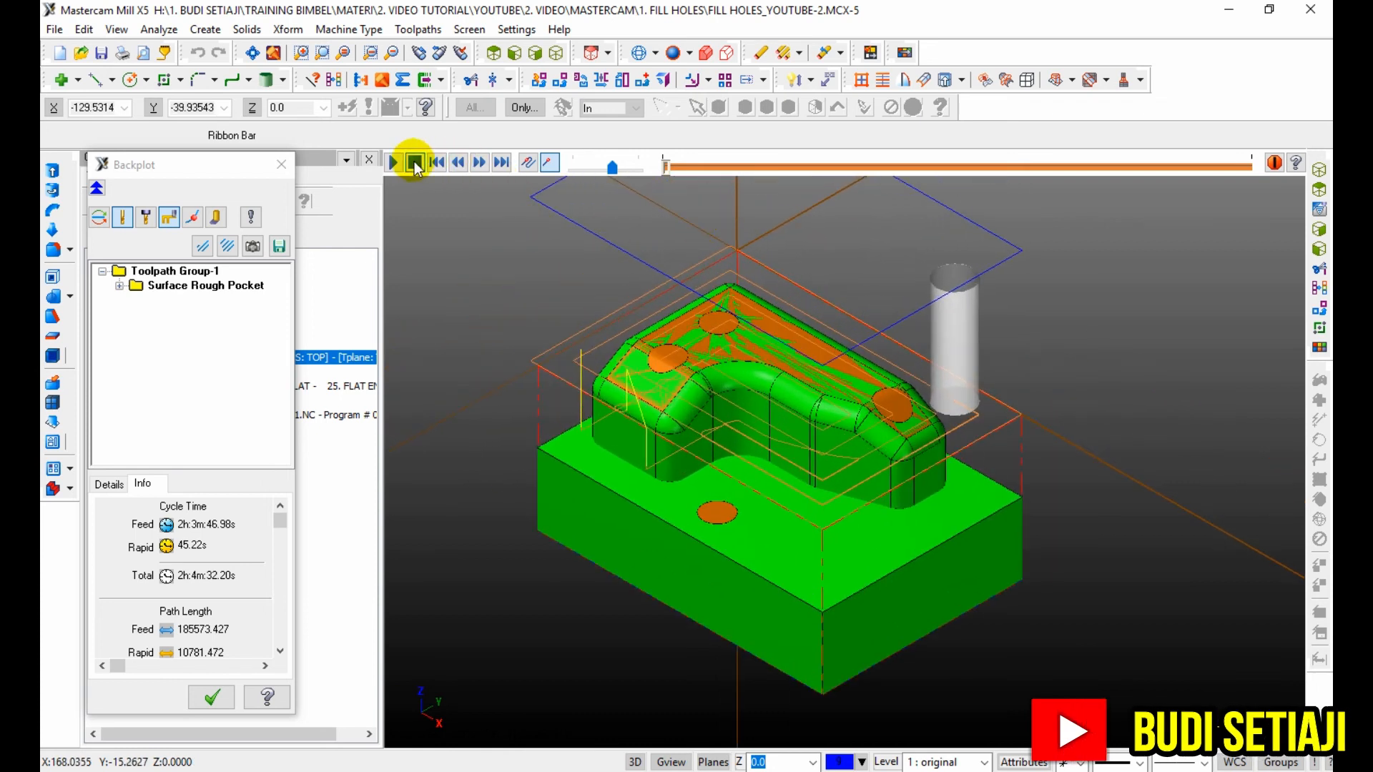
Step: Play the backplot through to the end of the toolpath, raising the playback speed, and close it
left_click(394, 163)
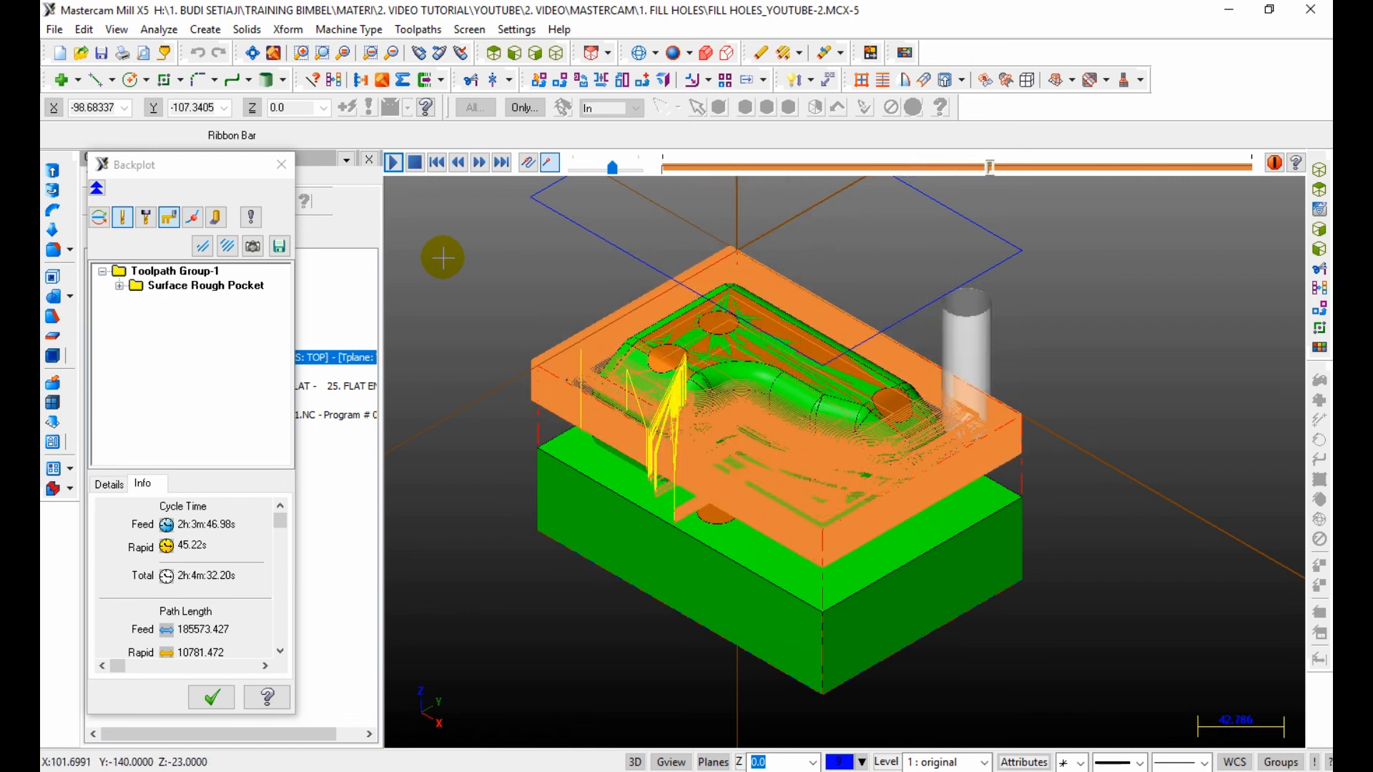
left_click_drag(613, 169, 641, 174)
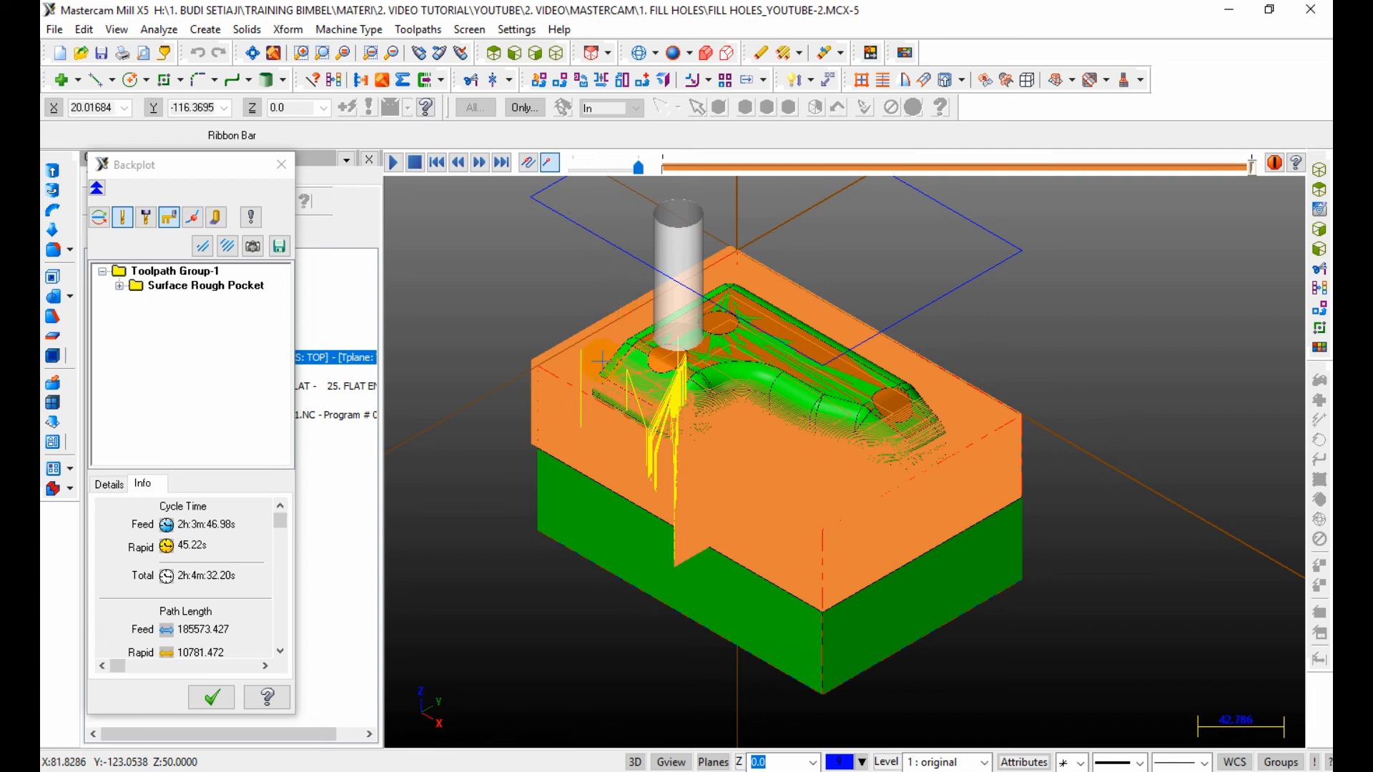
left_click(215, 697)
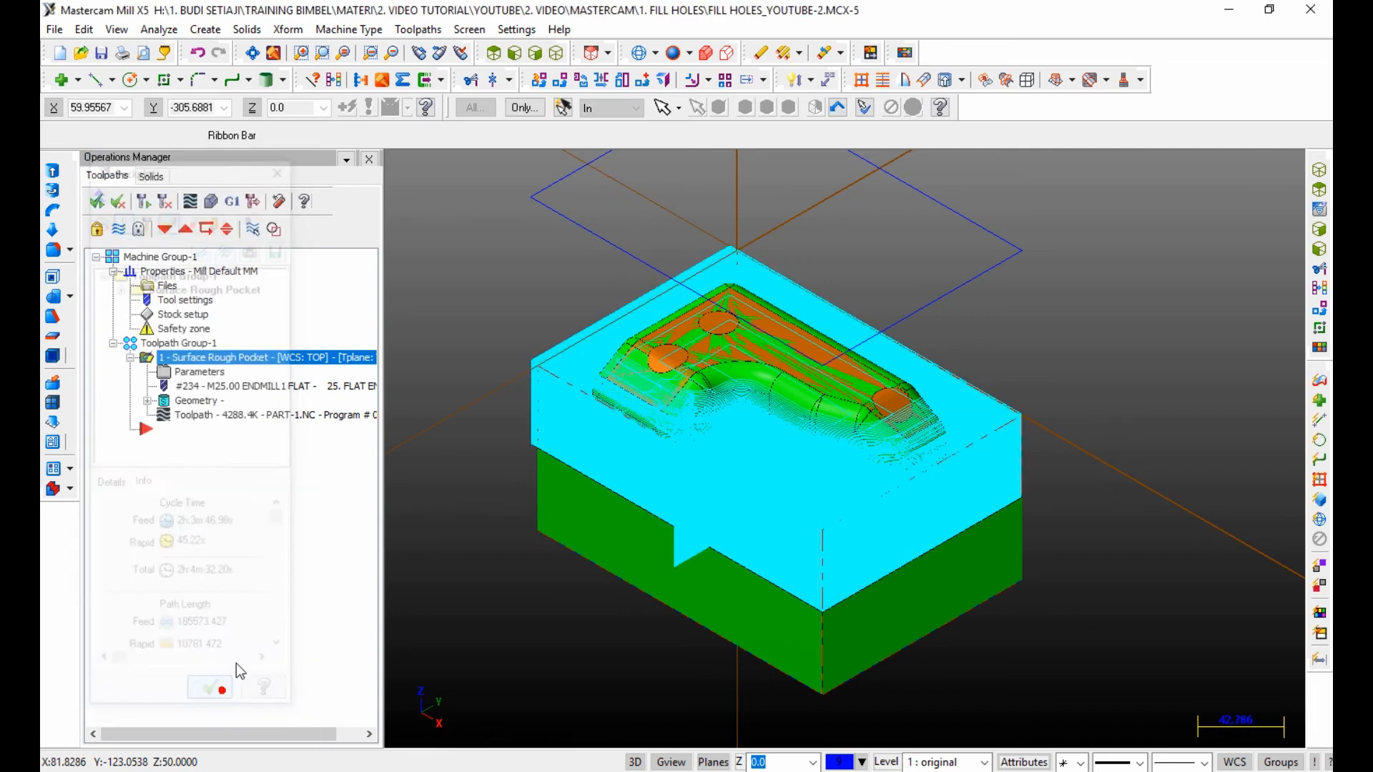
Step: Open Verify for the pocket operation and define box stock: X 0 to 200, Y -140 to 0, Z -100 to 0, Z margin 1
left_click(213, 203)
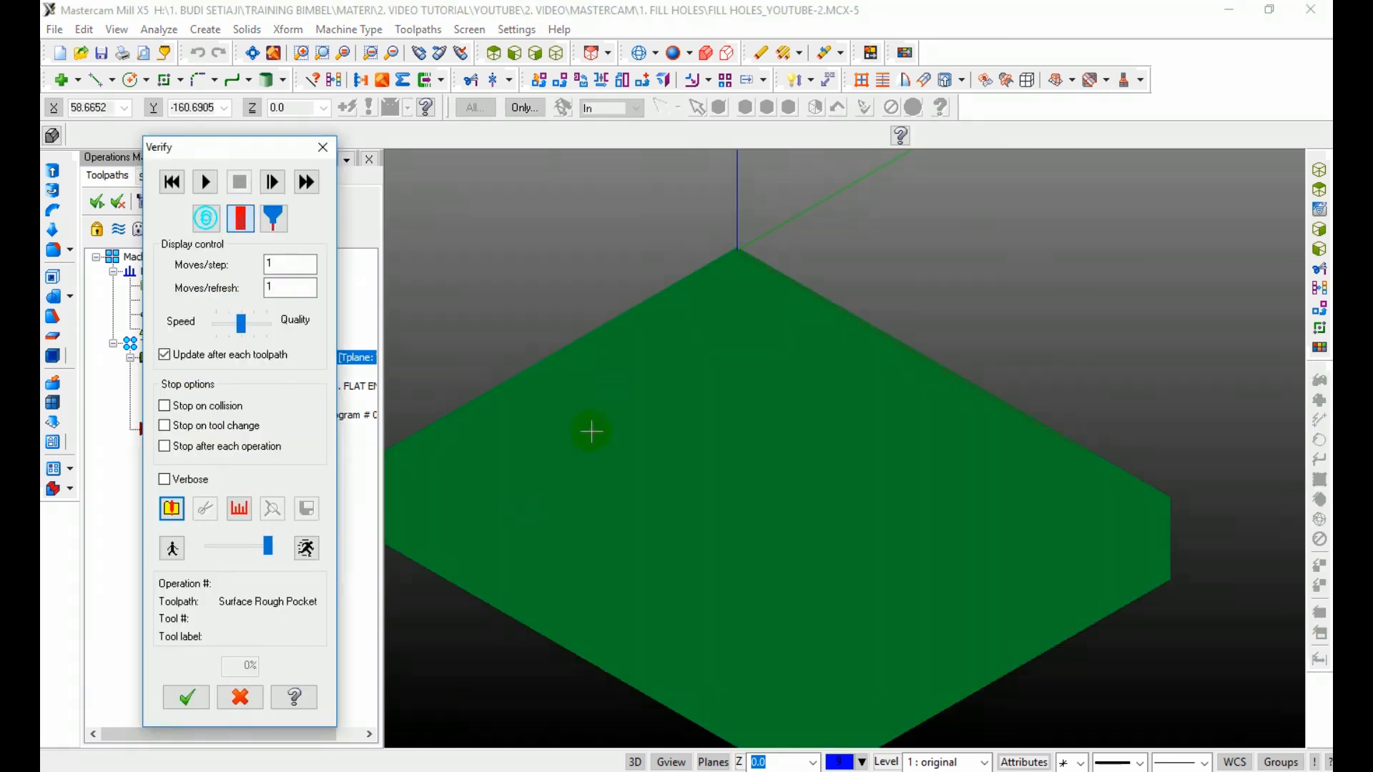
scroll(644, 264, "down", 4)
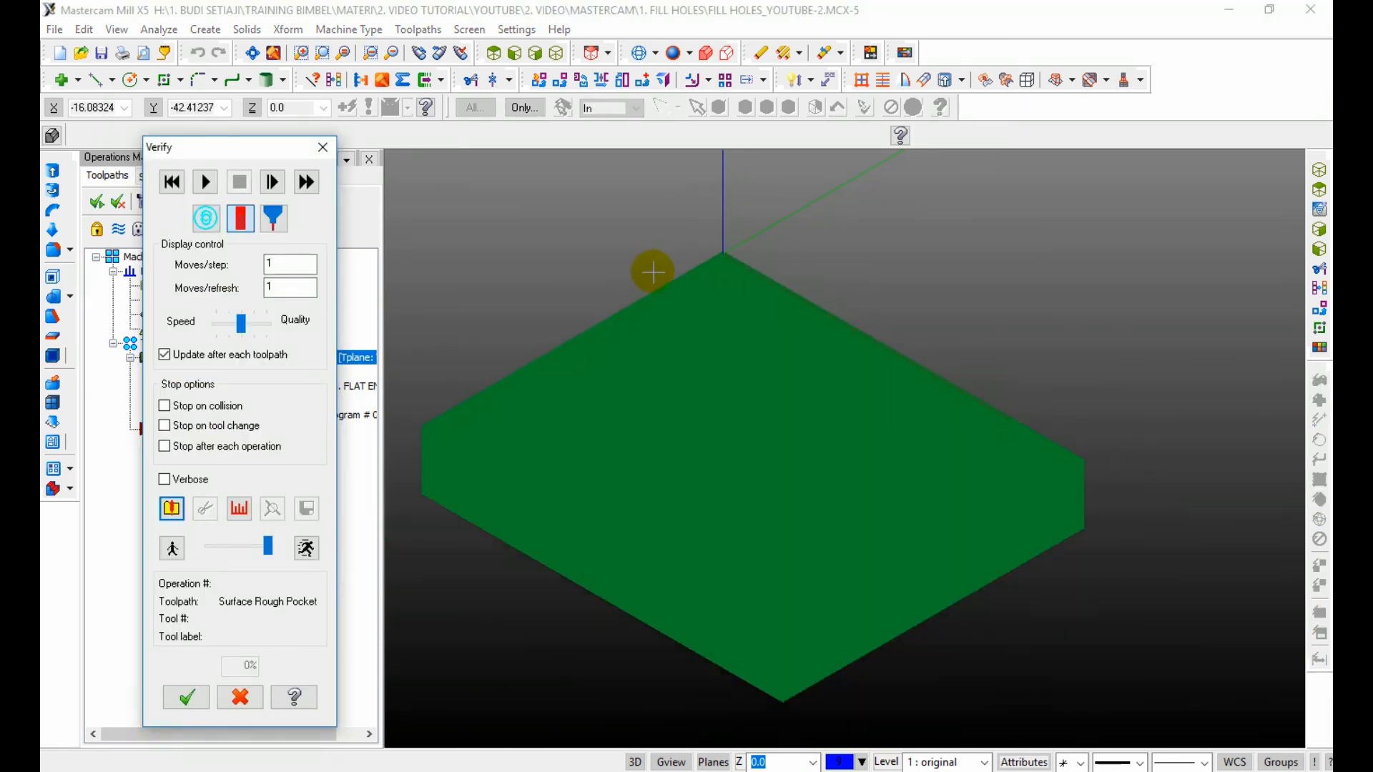
scroll(545, 278, "up", 1)
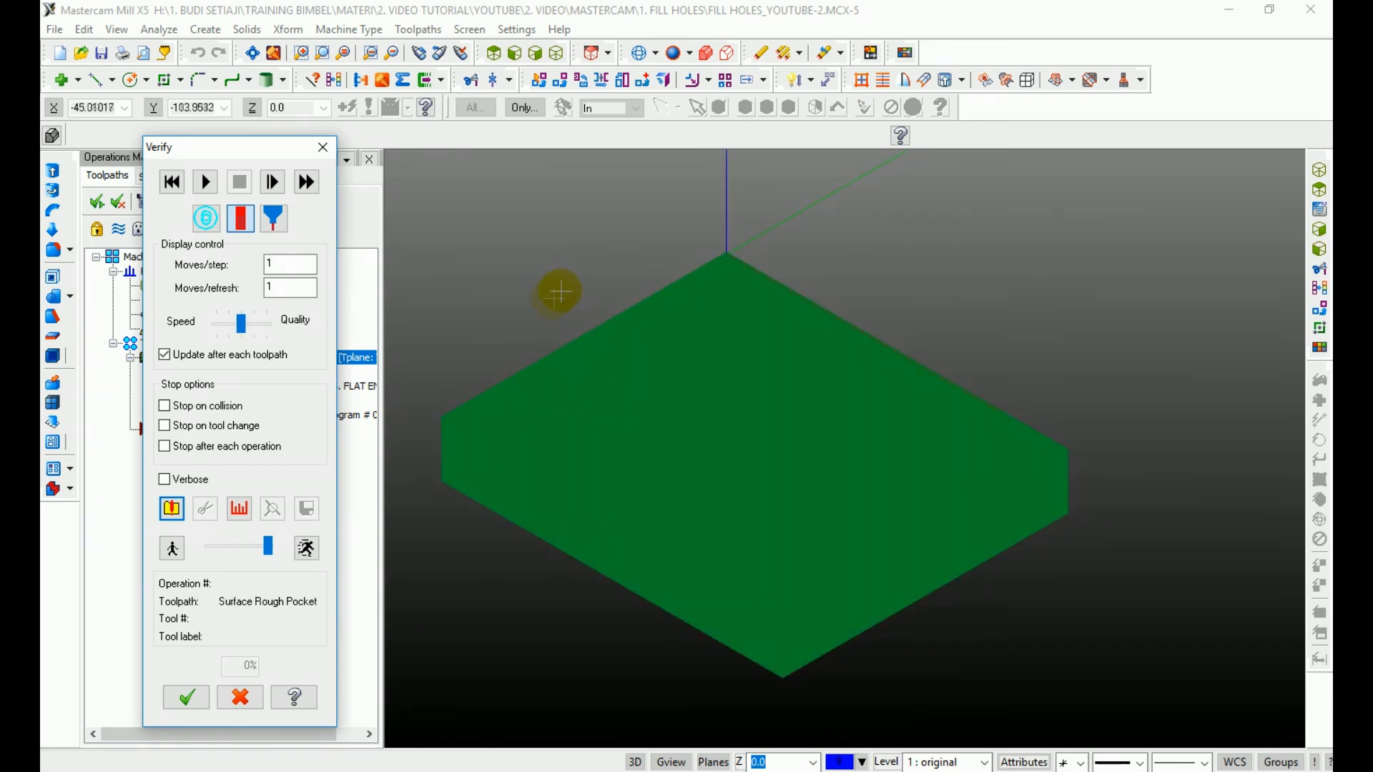
left_click(171, 510)
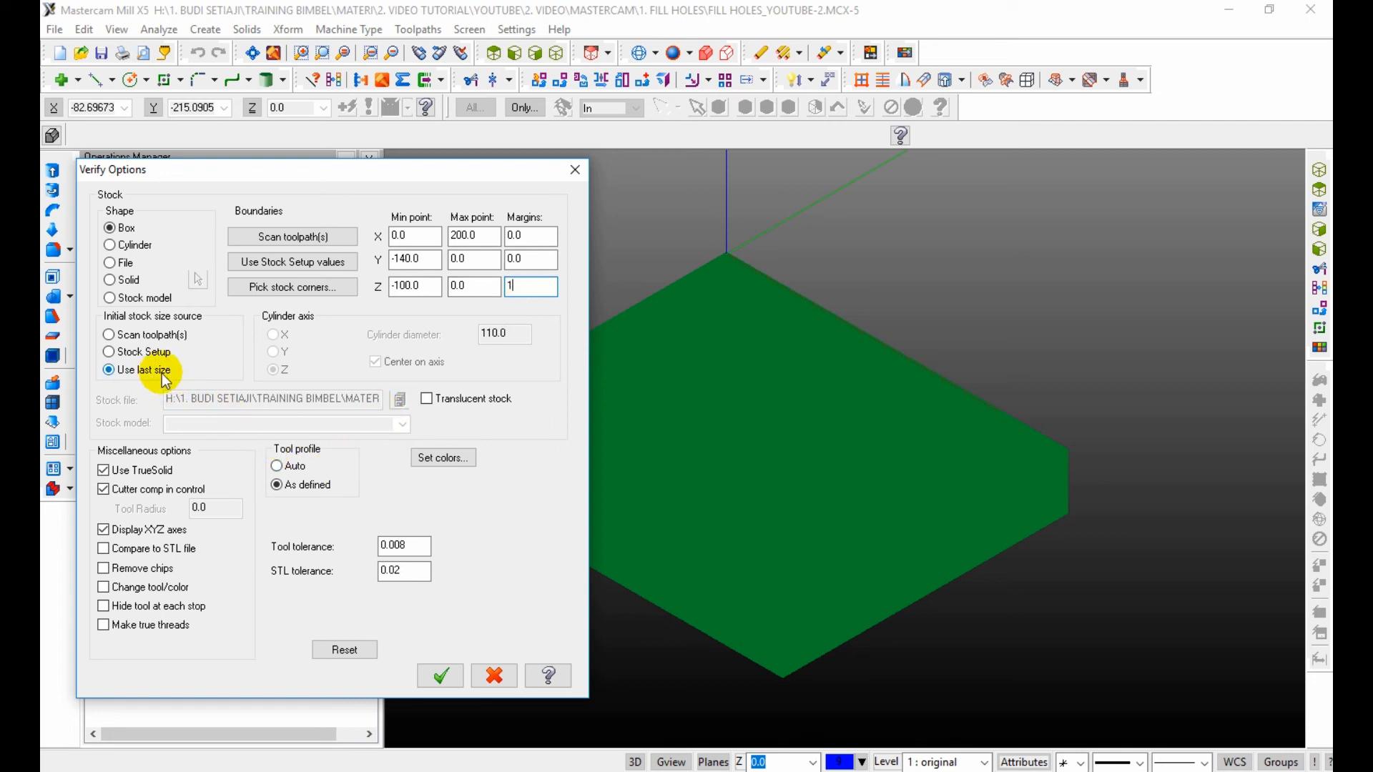
left_click(438, 676)
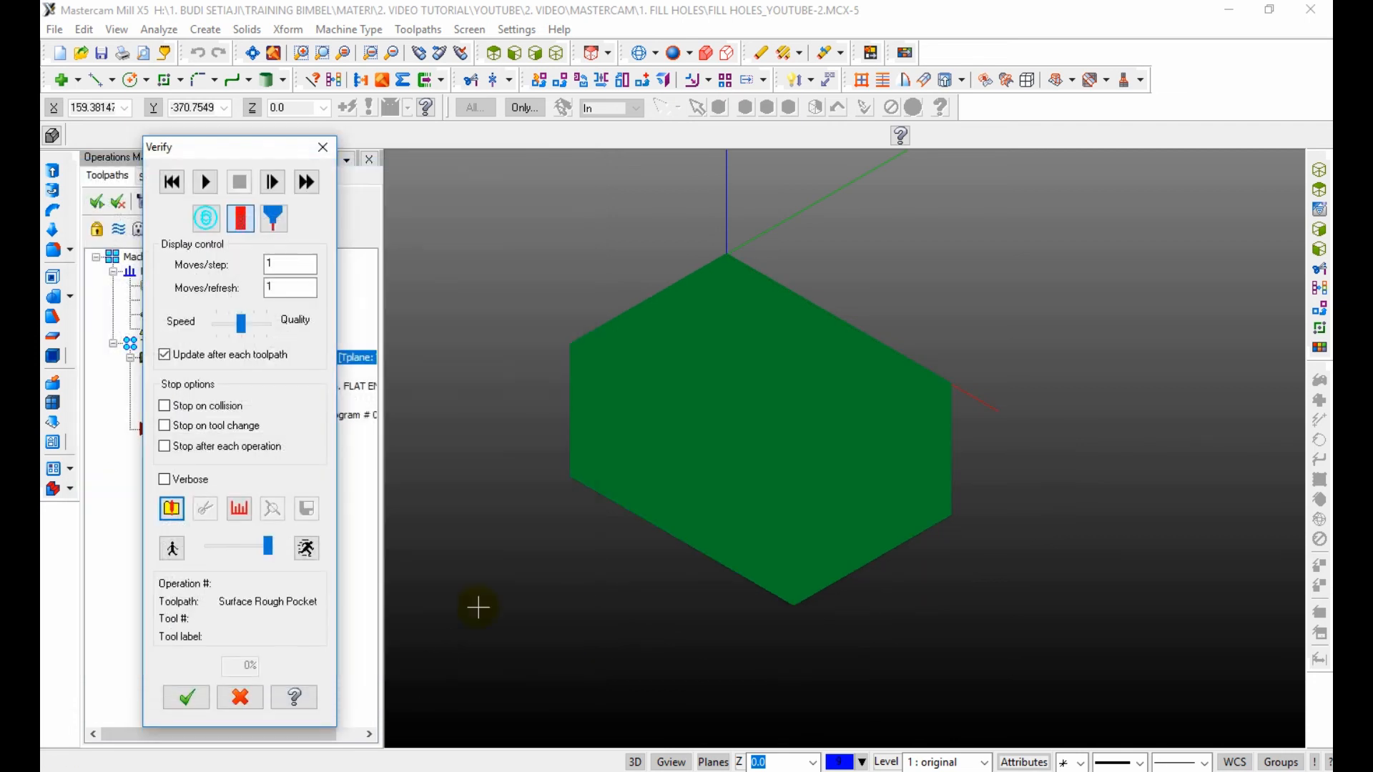
Step: Check the verification stock block from the top and side views and return to the isometric view
left_click(494, 53)
scroll(653, 524, "down", 3)
left_click(541, 61)
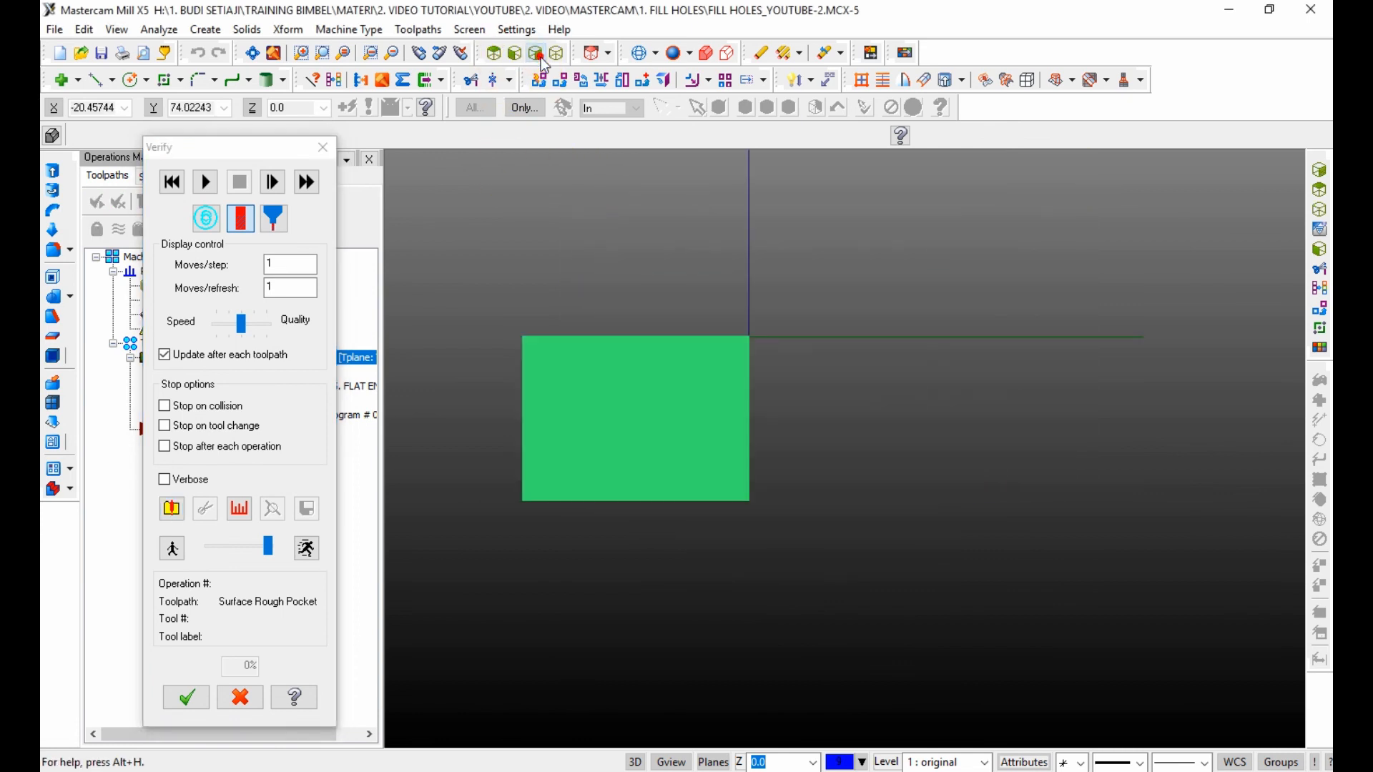
left_click(560, 57)
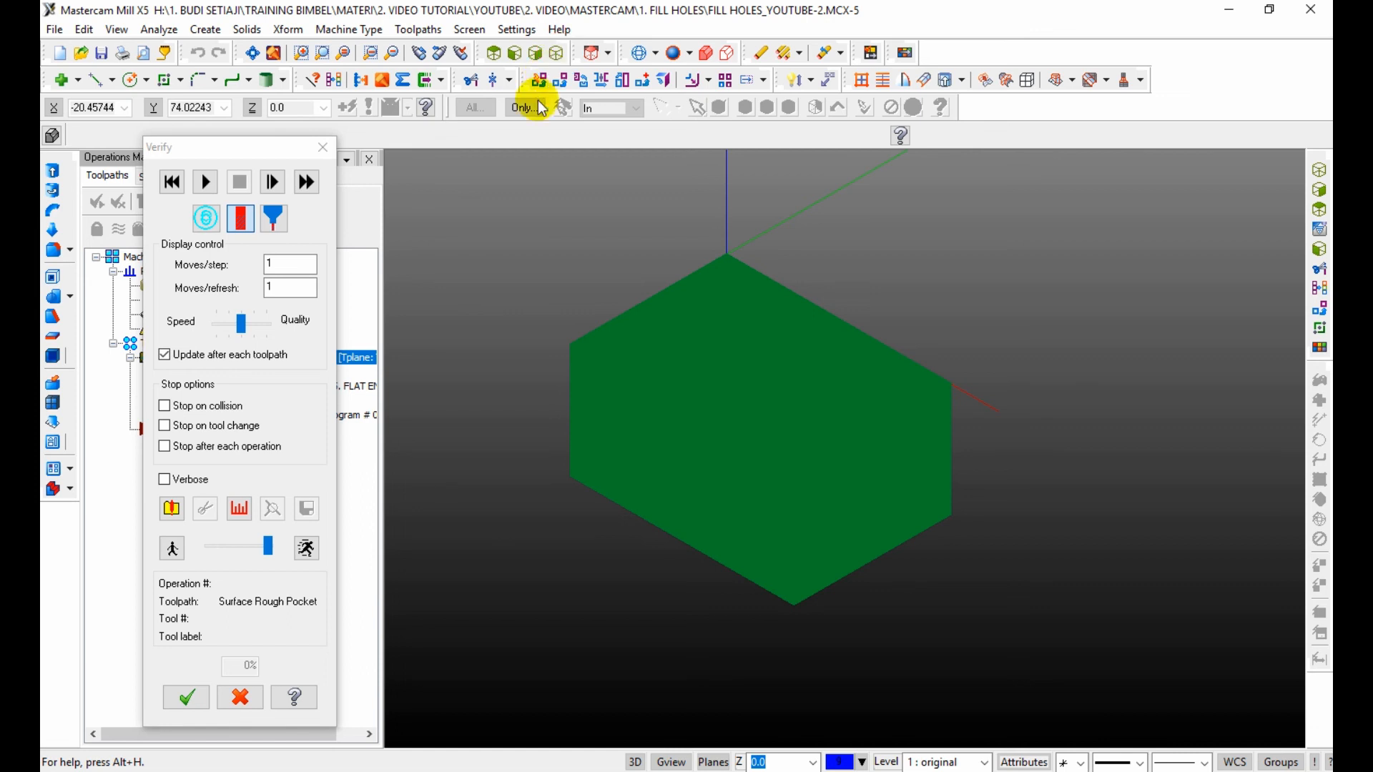
Step: Simulate the machining with the tool and holder displayed and examine the first cuts from different angles
left_click(243, 220)
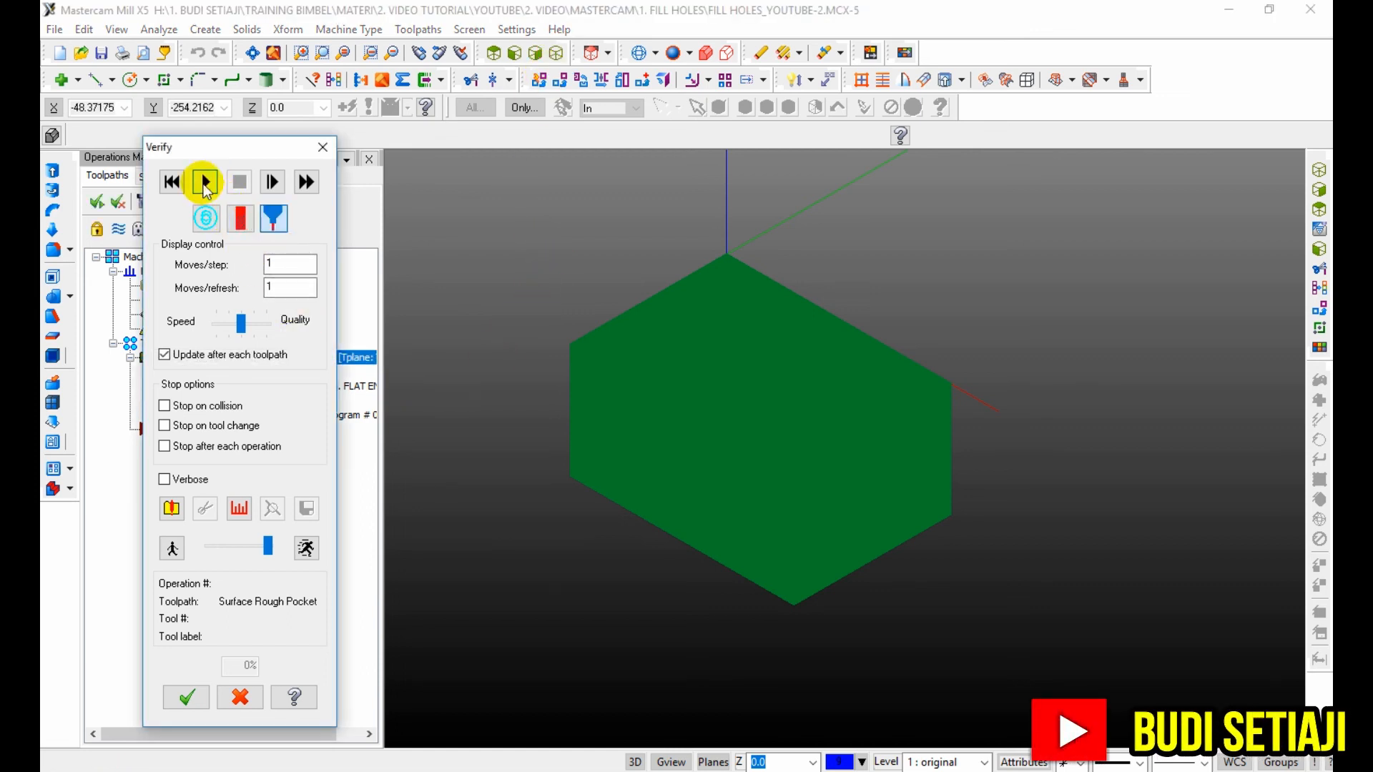
left_click(205, 182)
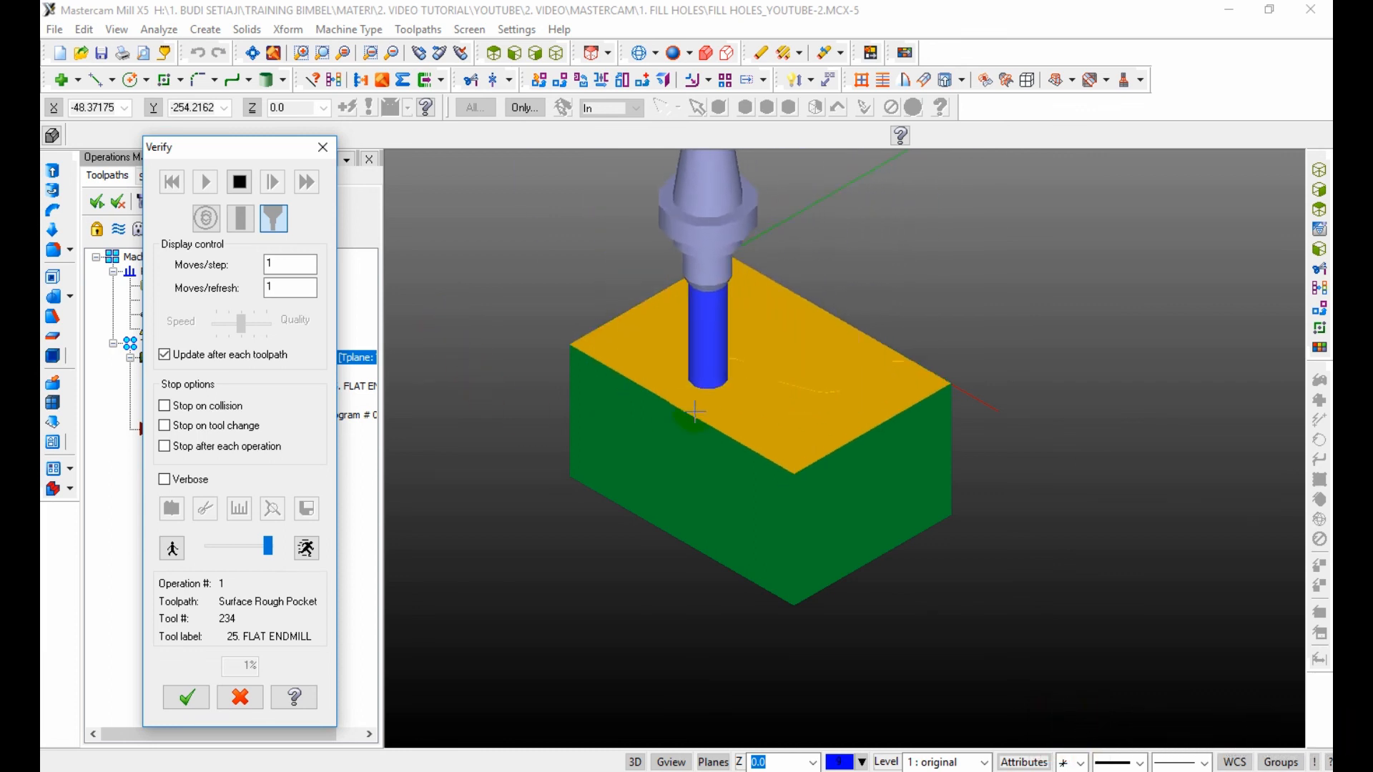
middle_click_drag(603, 490, 548, 473)
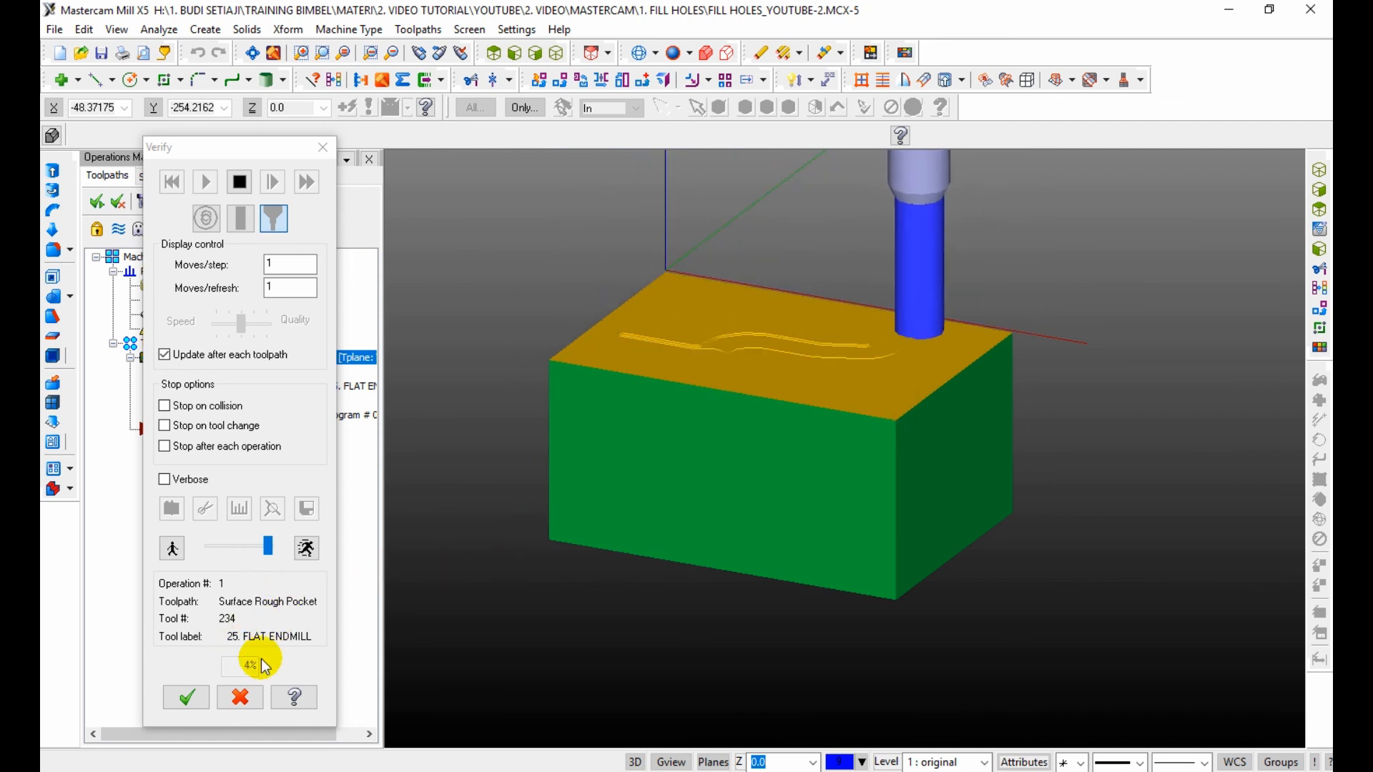
middle_click_drag(496, 580, 543, 583)
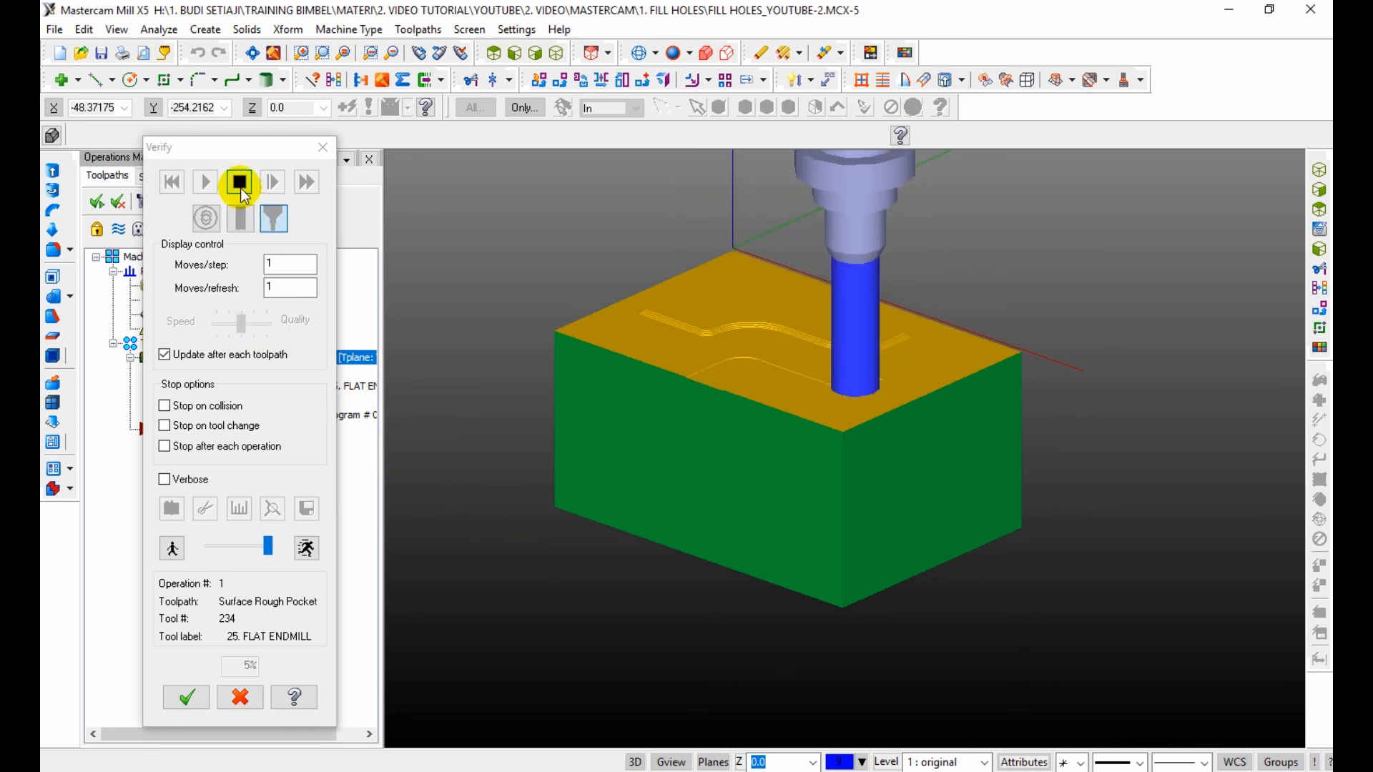
Step: Stop and reset the simulation, and rerun it to completion in the fast mode without the tool displayed
left_click(241, 183)
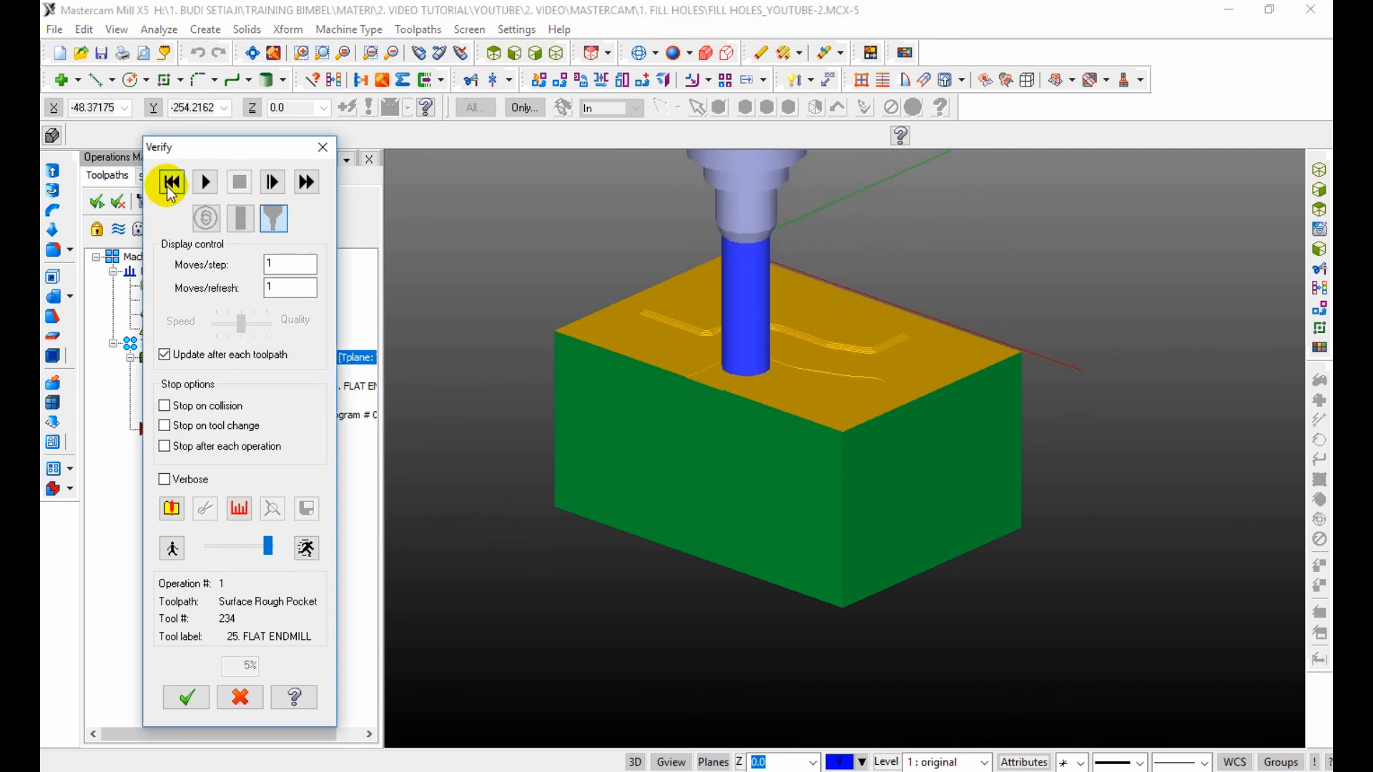
left_click(170, 184)
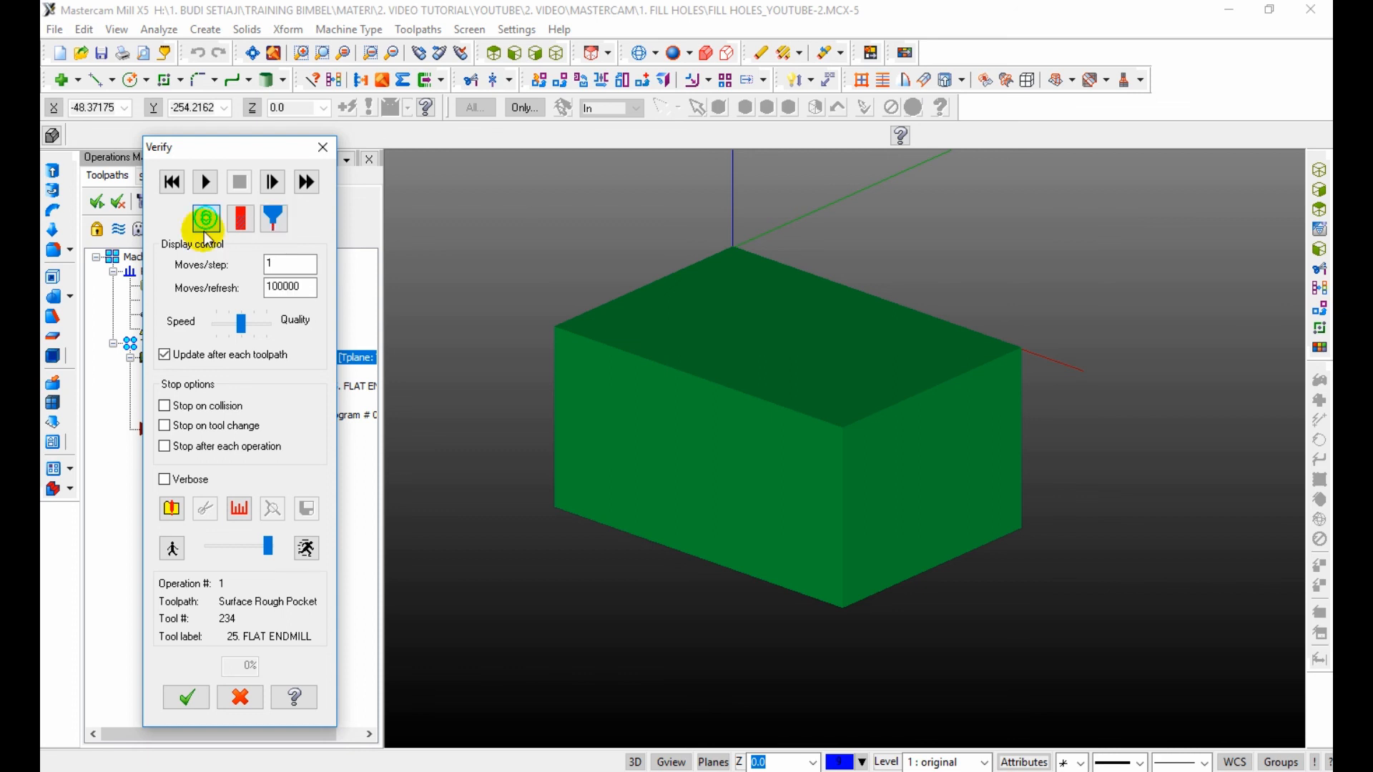
left_click(208, 183)
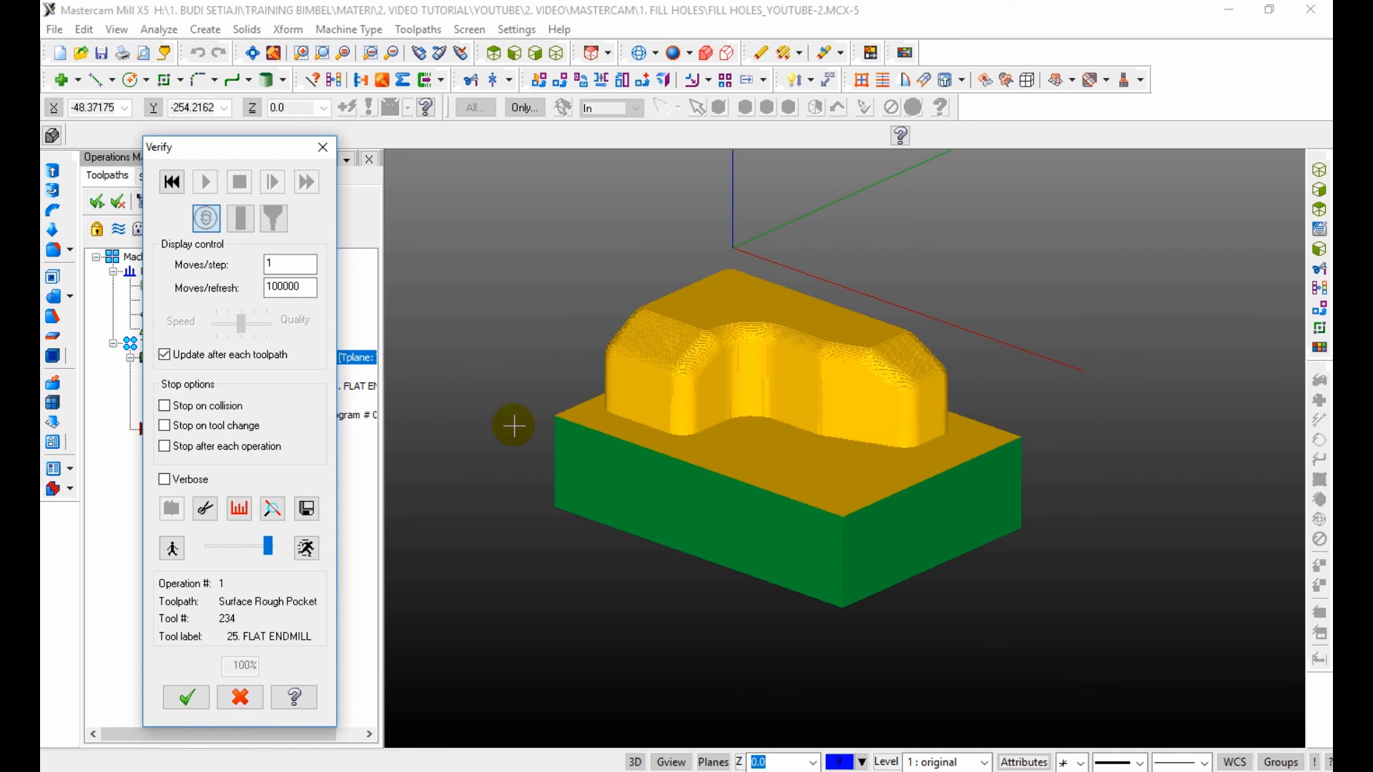
Step: Examine the simulated rough-machined core from all sides, checking the stepped top edges, corners, walls and the inner recess
middle_click_drag(674, 455, 1032, 455)
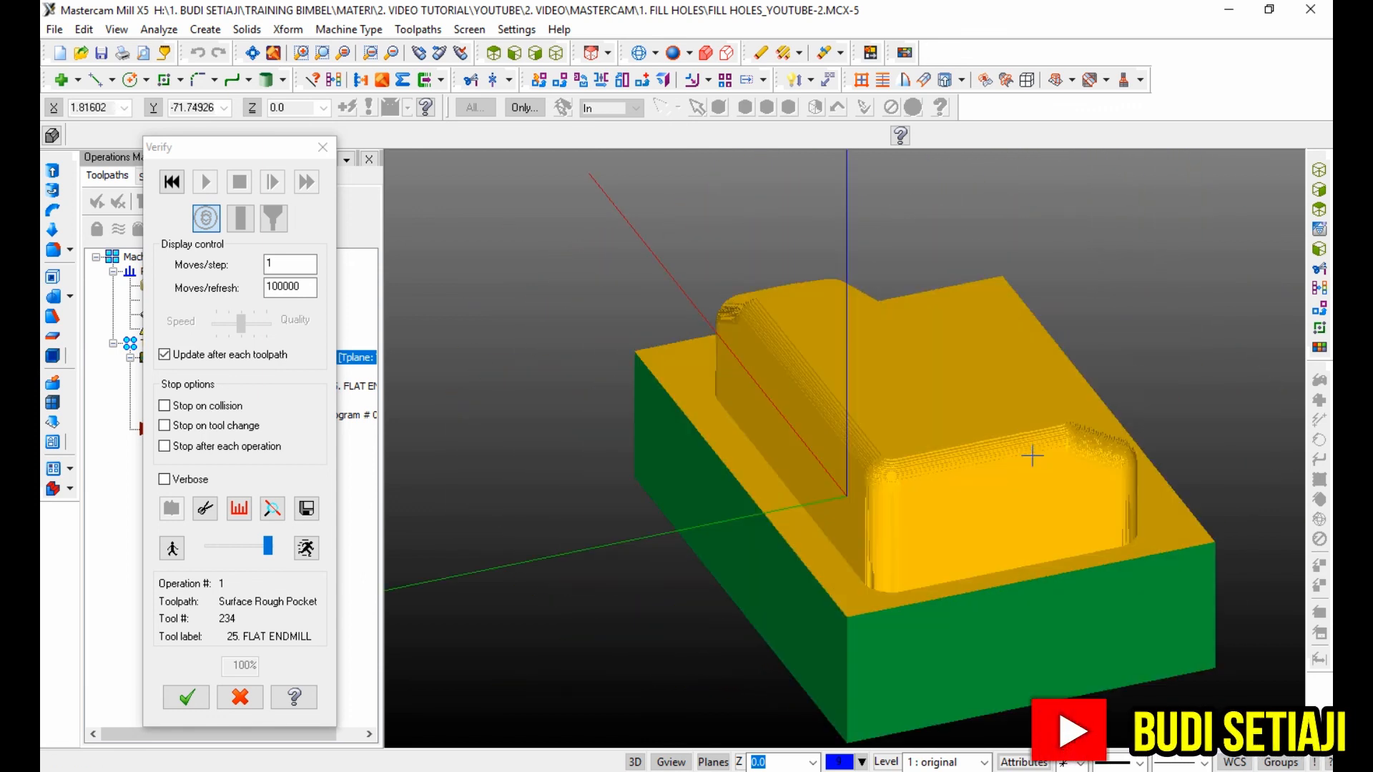
scroll(928, 467, "up", 5)
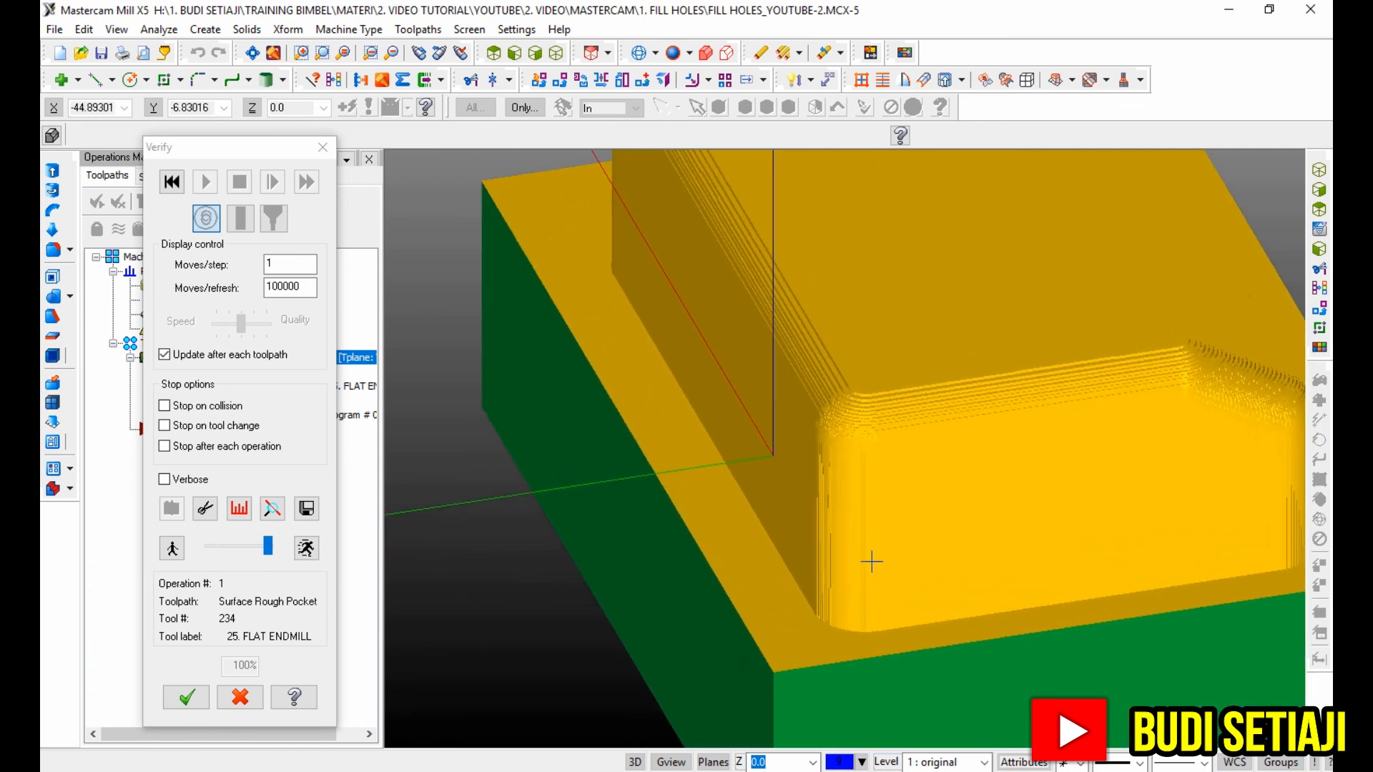
scroll(872, 561, "down", 3)
middle_click_drag(868, 537, 1034, 538)
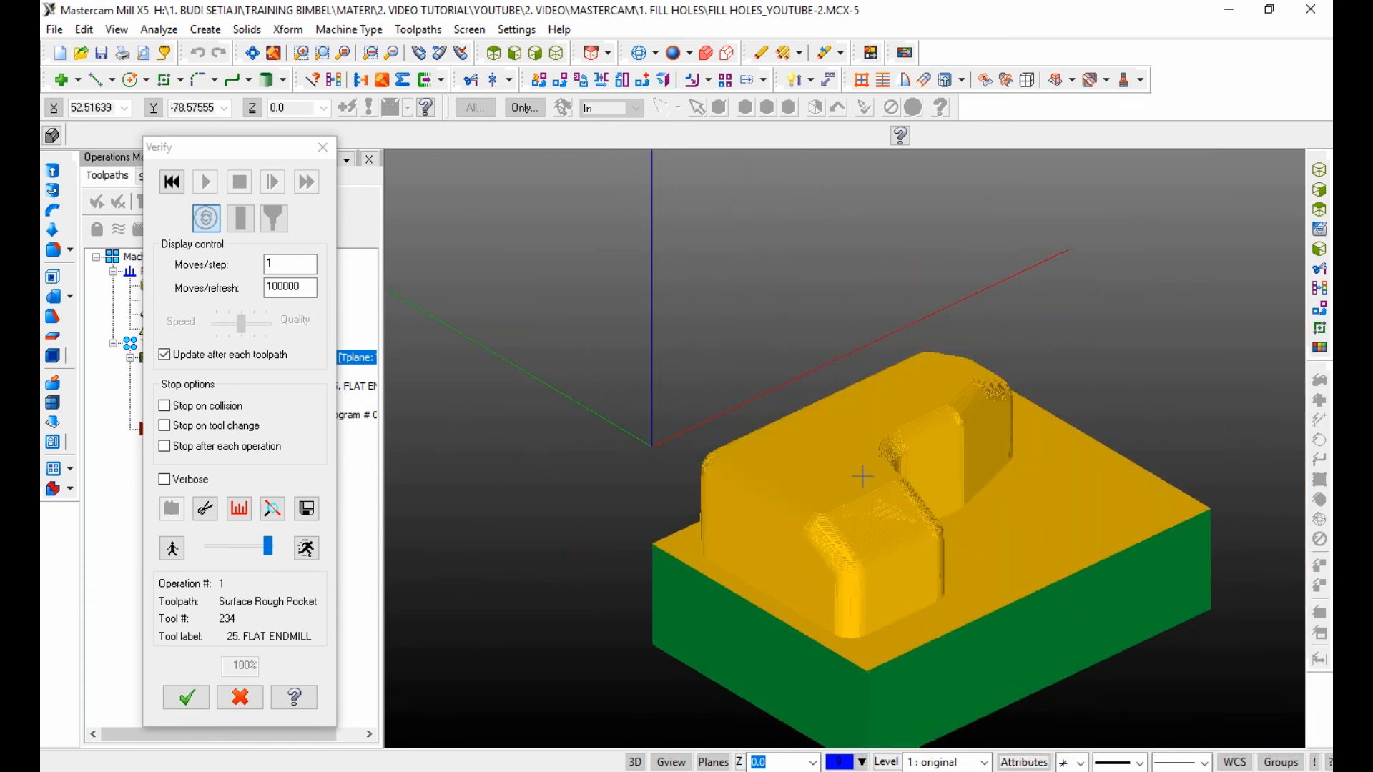
middle_click_drag(863, 476, 1045, 492)
scroll(956, 482, "up", 2)
scroll(957, 496, "down", 5)
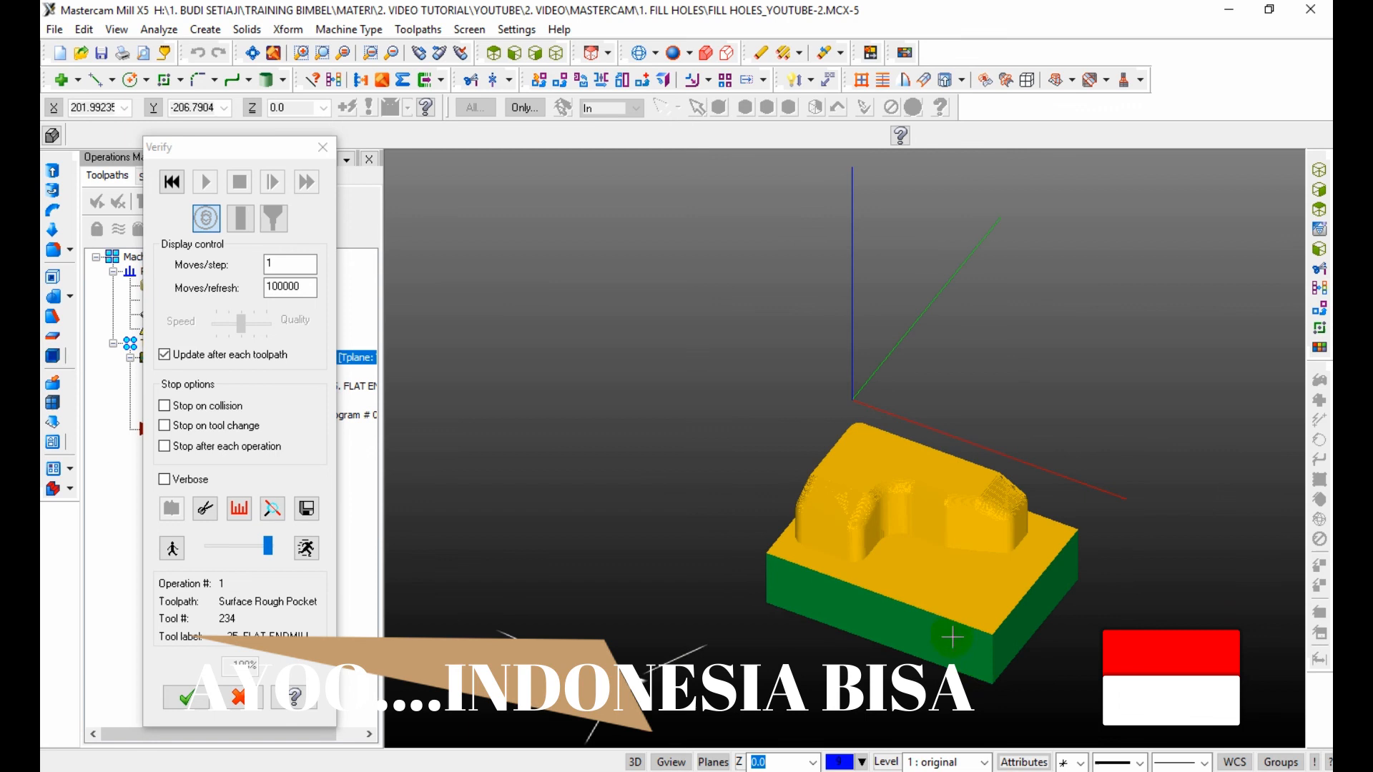
scroll(979, 667, "up", 2)
scroll(956, 530, "up", 2)
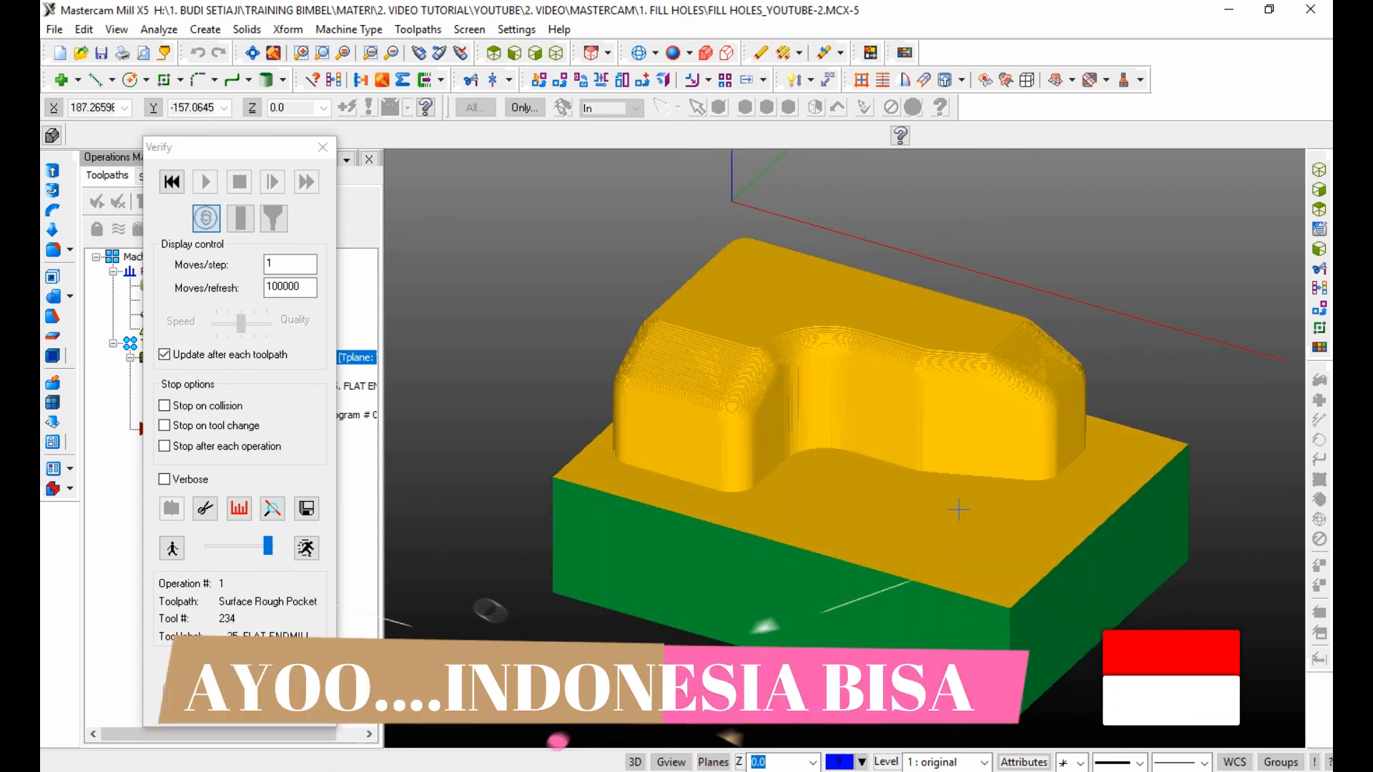
middle_click_drag(958, 510, 1005, 500)
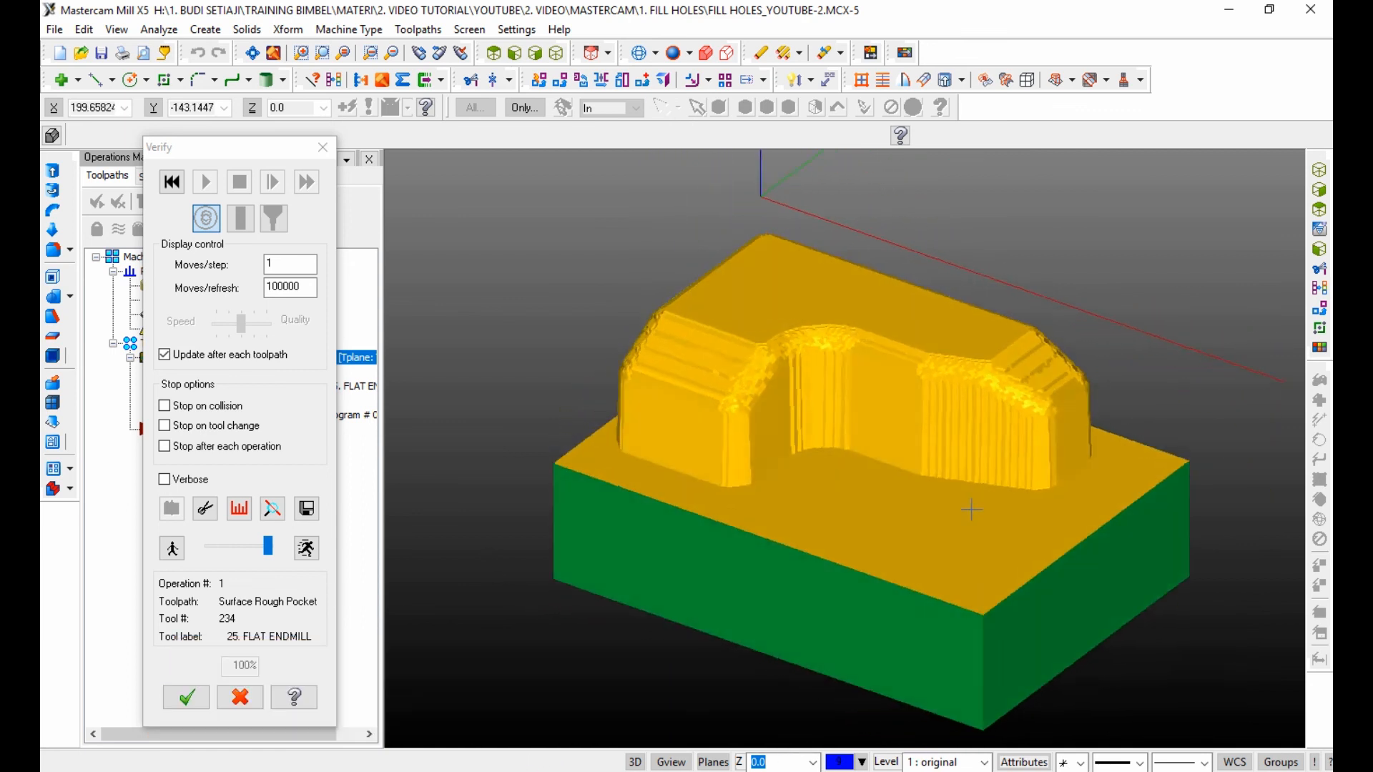